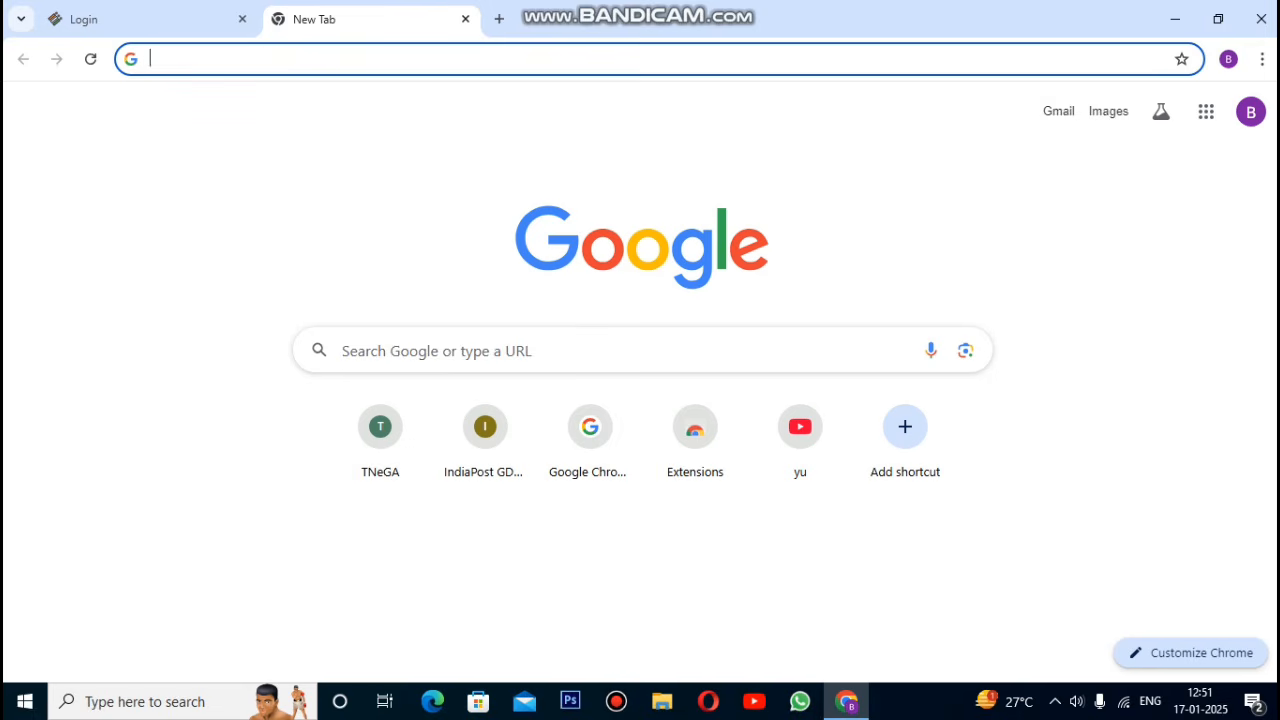
Search Google for NVSP and open the 'Home Page - eci.gov.in' result
text(NVSP)
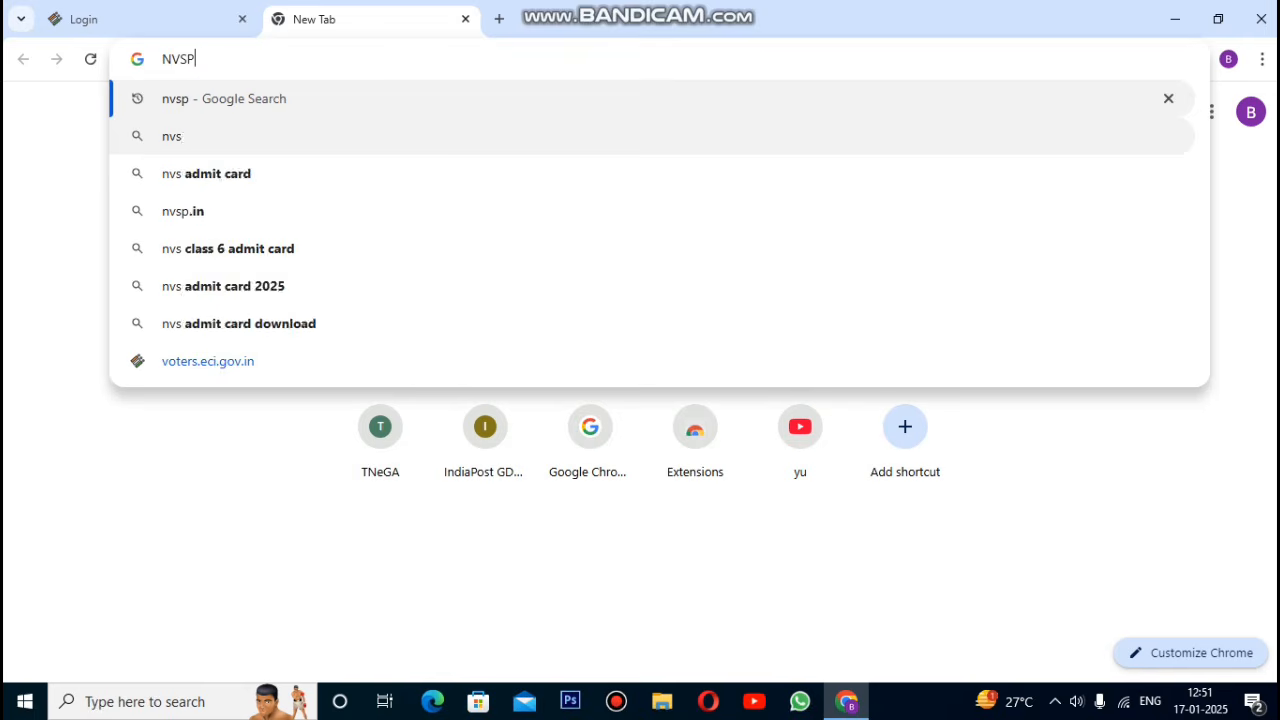
key(Return)
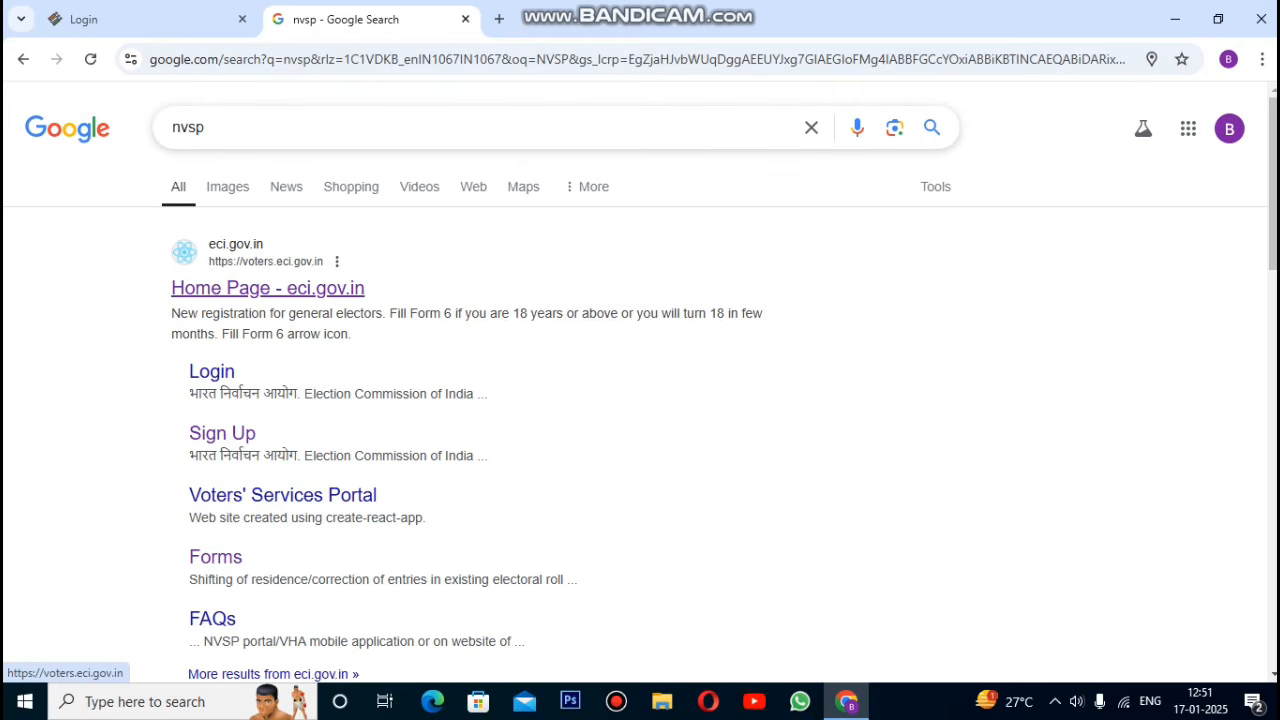
click(268, 288)
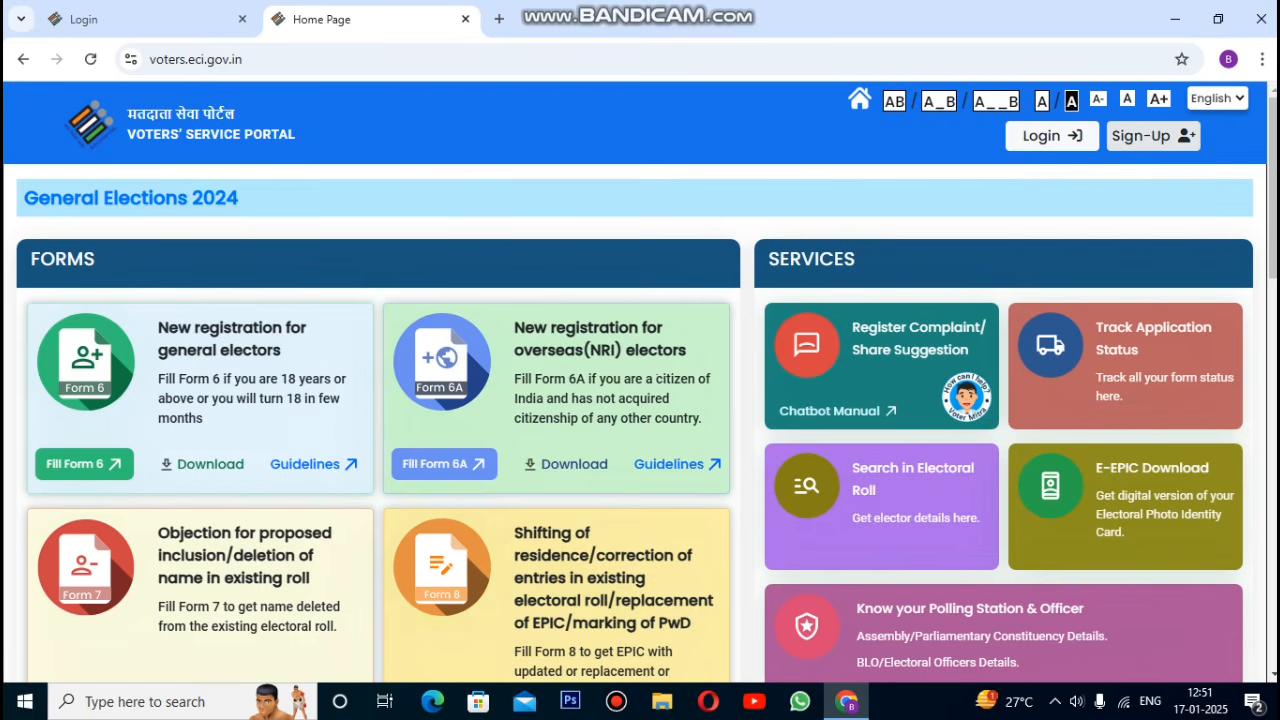
Log in with the registered mobile number and start entering the received OTP
click(1153, 135)
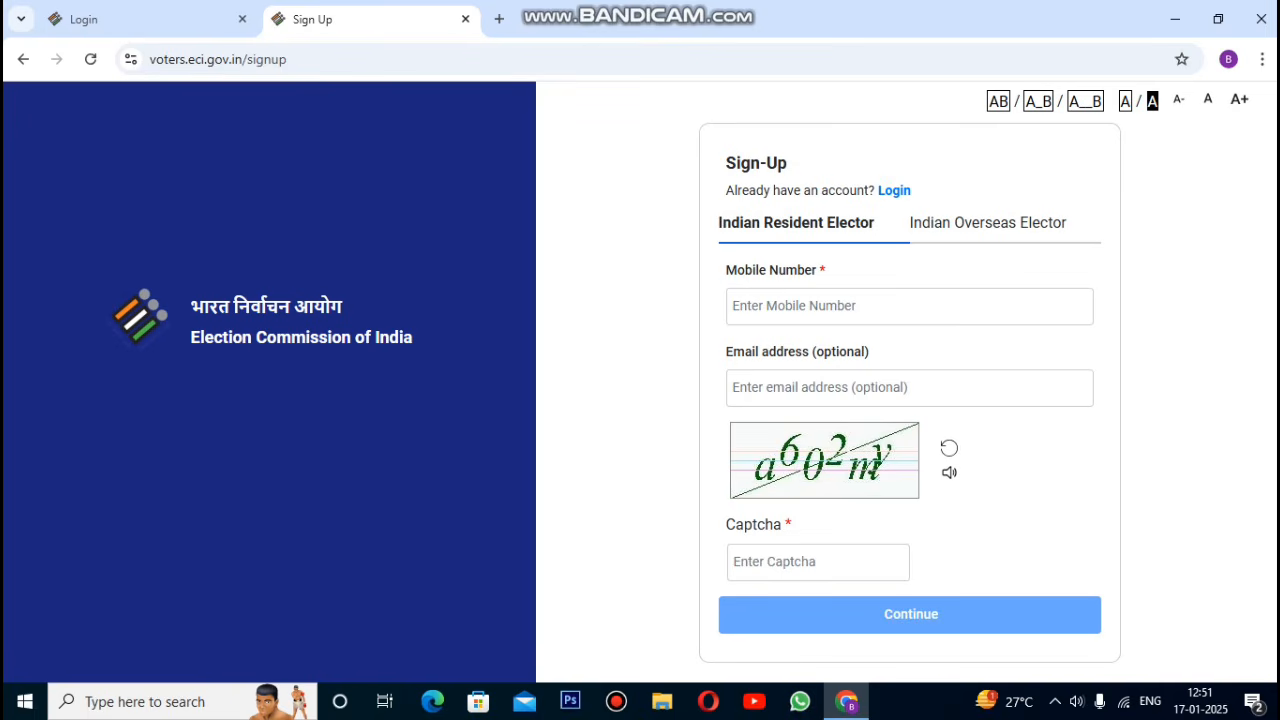
click(894, 190)
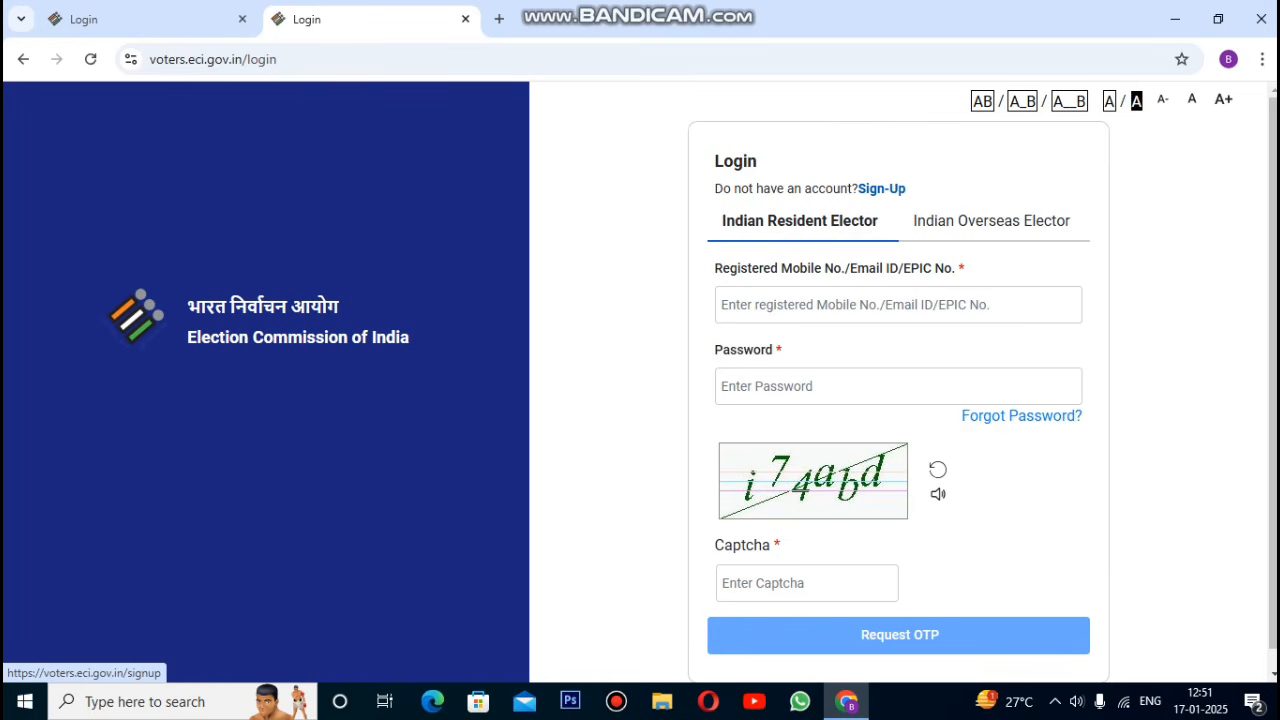
click(722, 305)
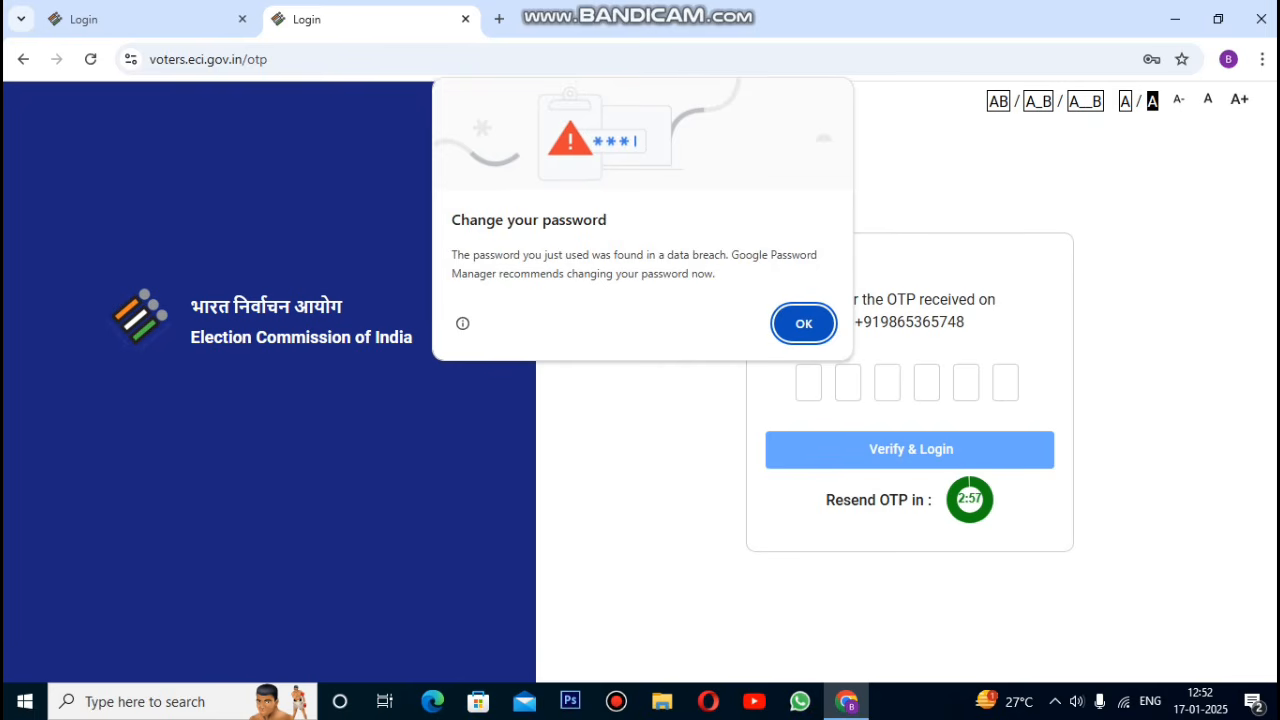
key(Return)
click(808, 382)
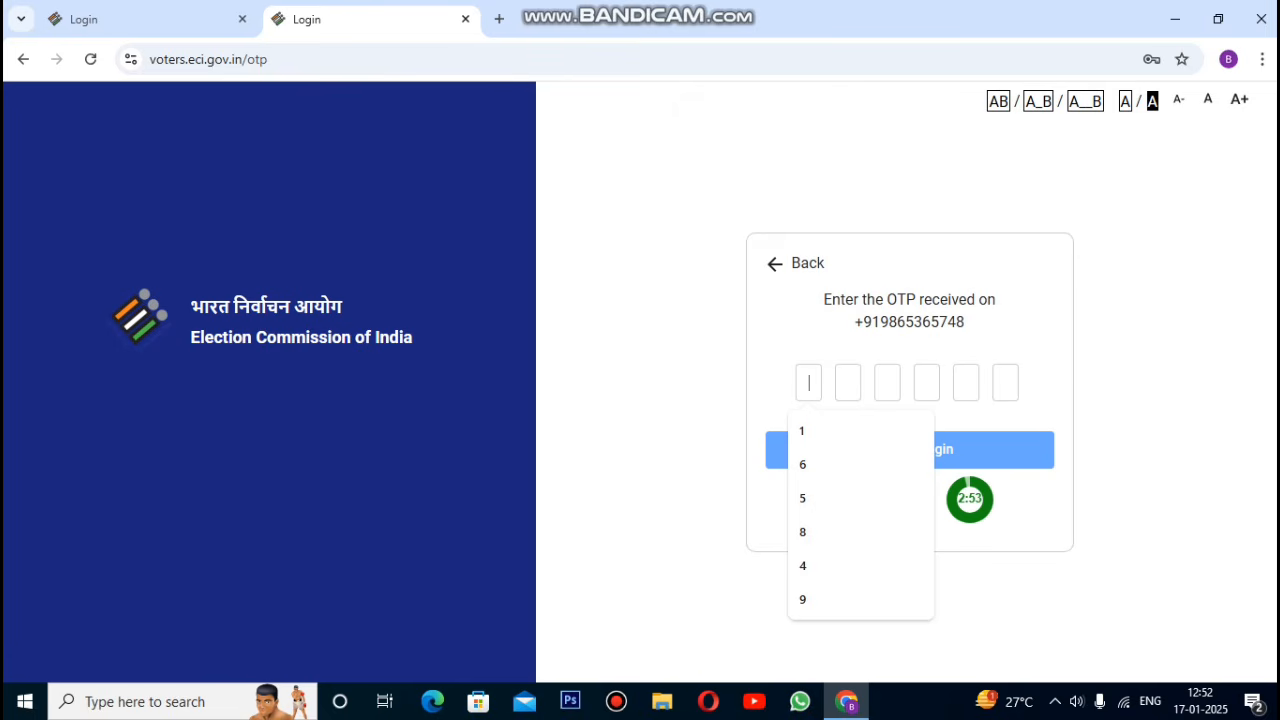
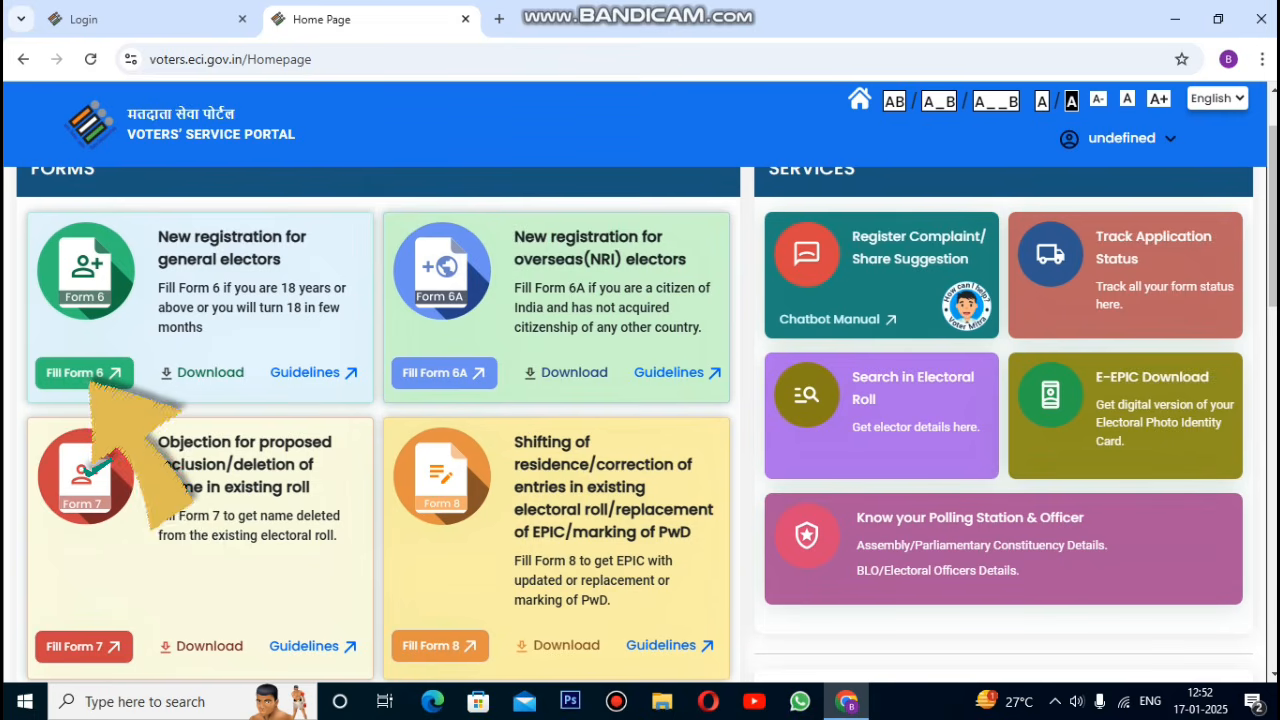
Open Form 6 for new voters, leaving the form language as English
click(84, 372)
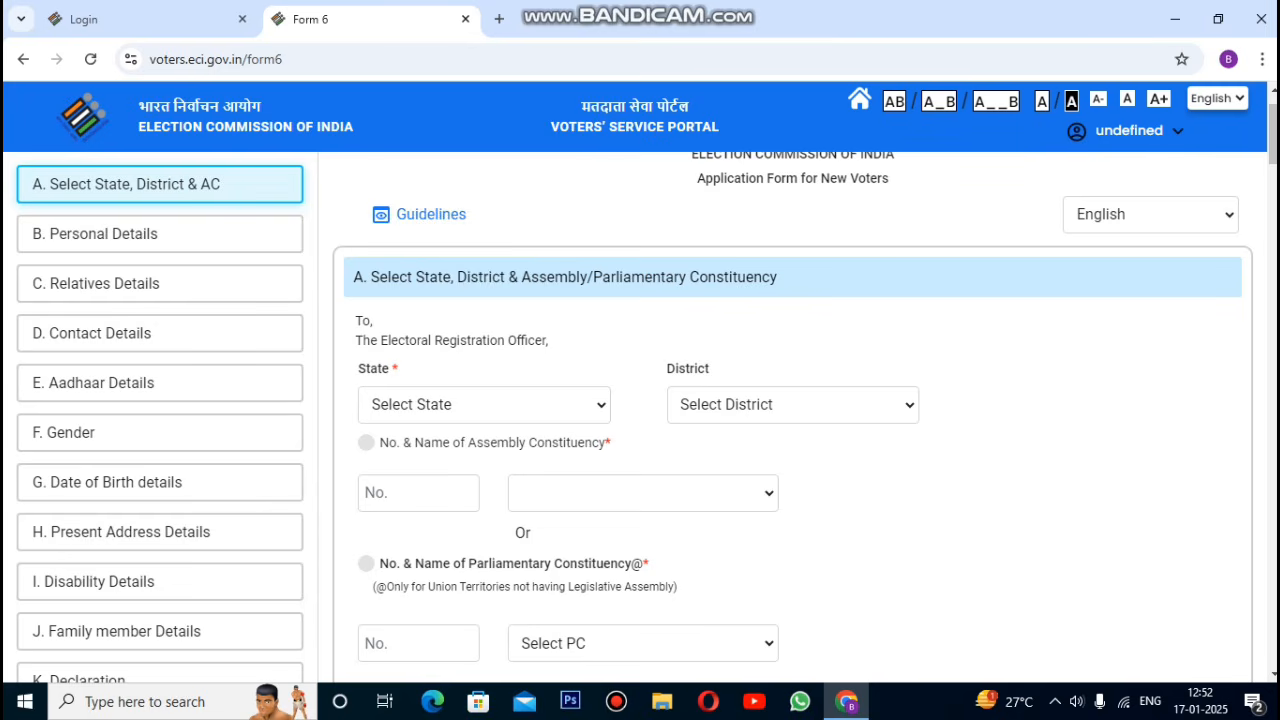
scroll(790, 420, down, 1)
scroll(790, 420, up, 2)
click(1150, 283)
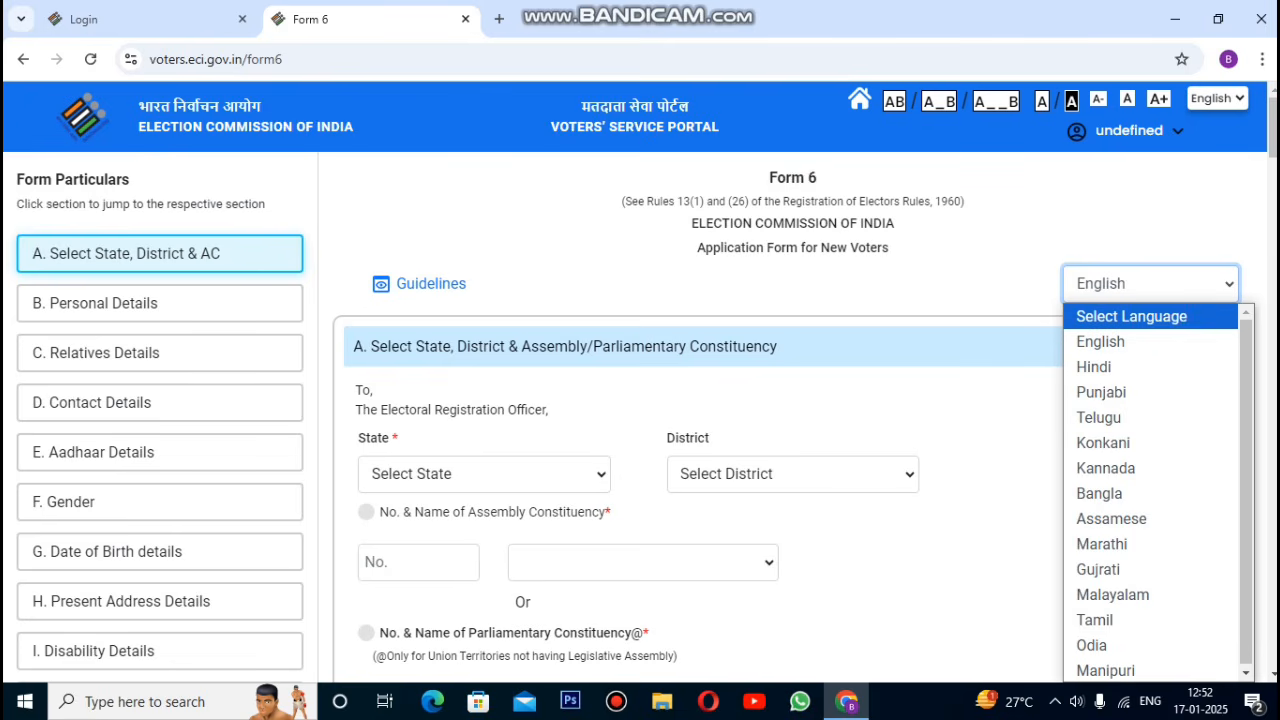
key(Escape)
scroll(790, 400, down, 2)
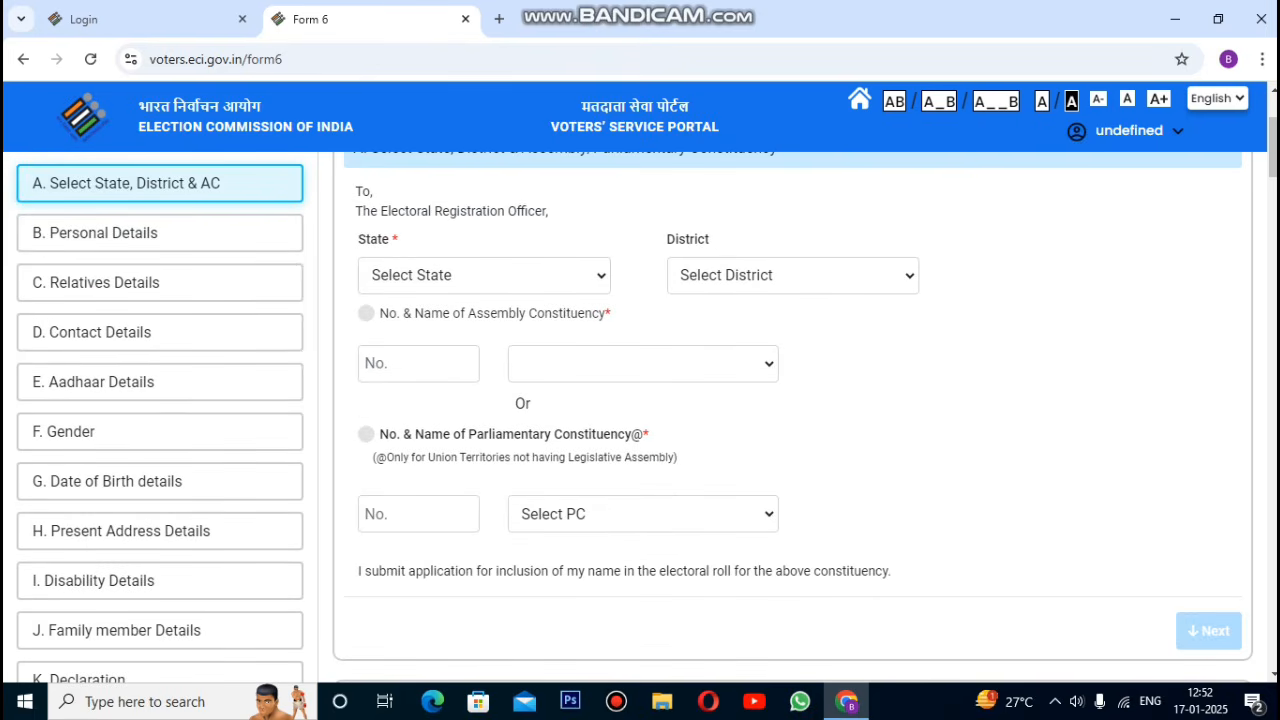
scroll(790, 400, up, 2)
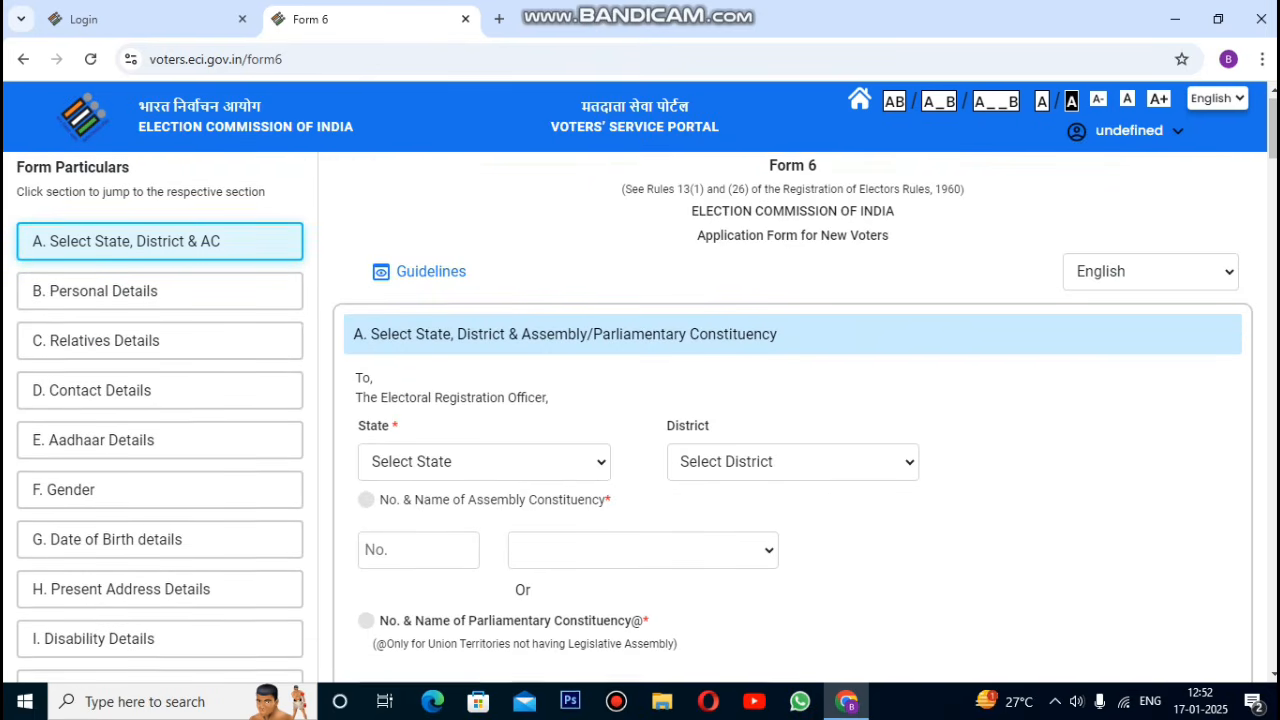
click(484, 462)
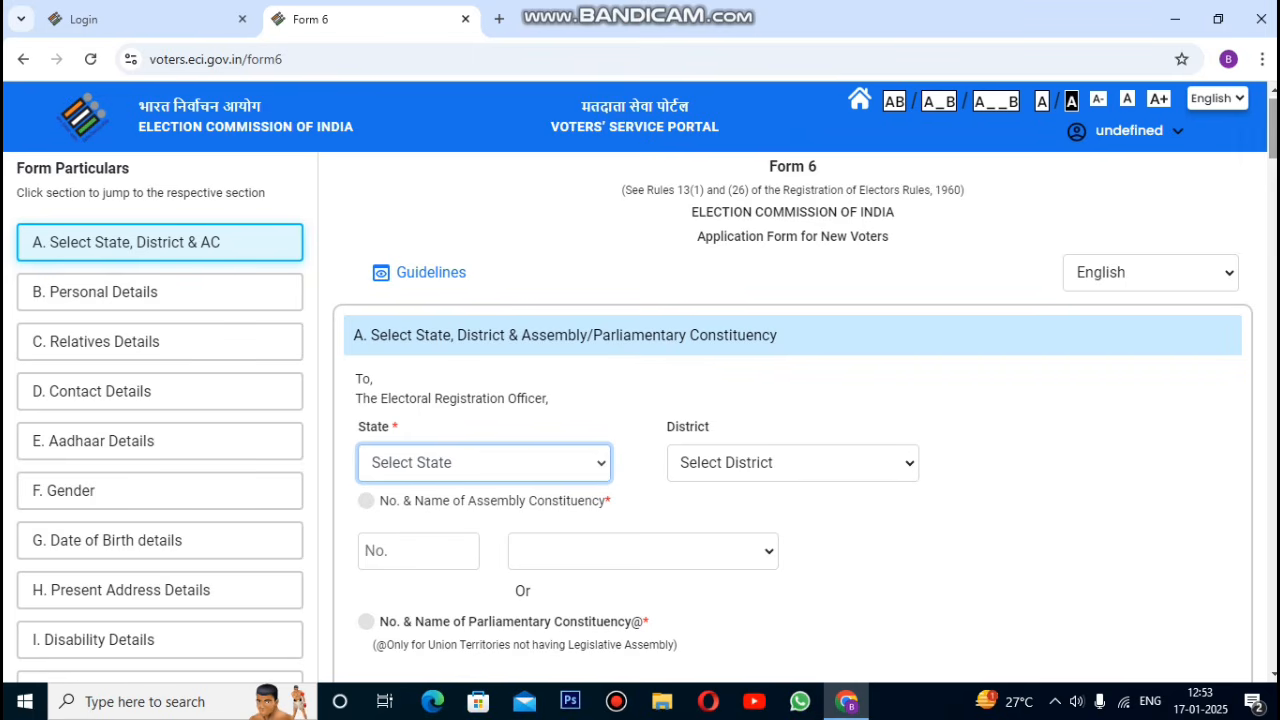
scroll(792, 420, down, 2)
scroll(792, 420, up, 1)
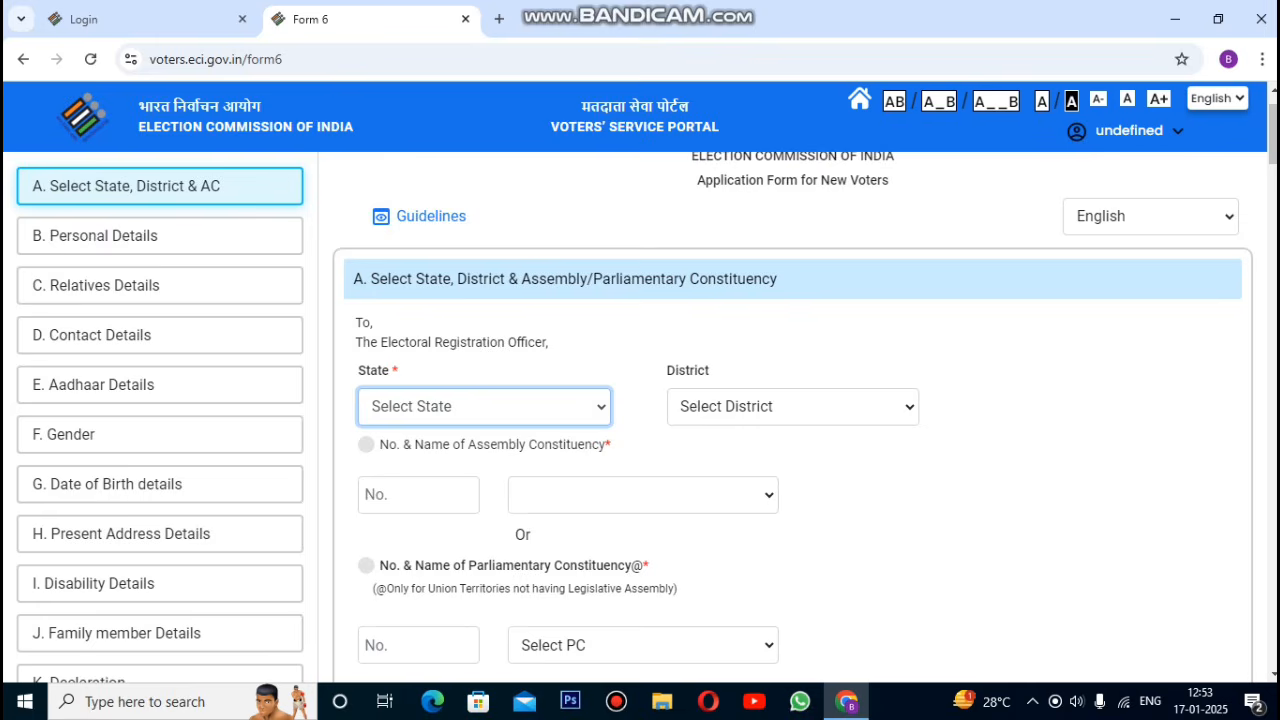
Select Tamil Nadu, district Tiruppur and AC 113 Tiruppur (North), then proceed to Personal Details
click(484, 406)
scroll(495, 190, down, 5)
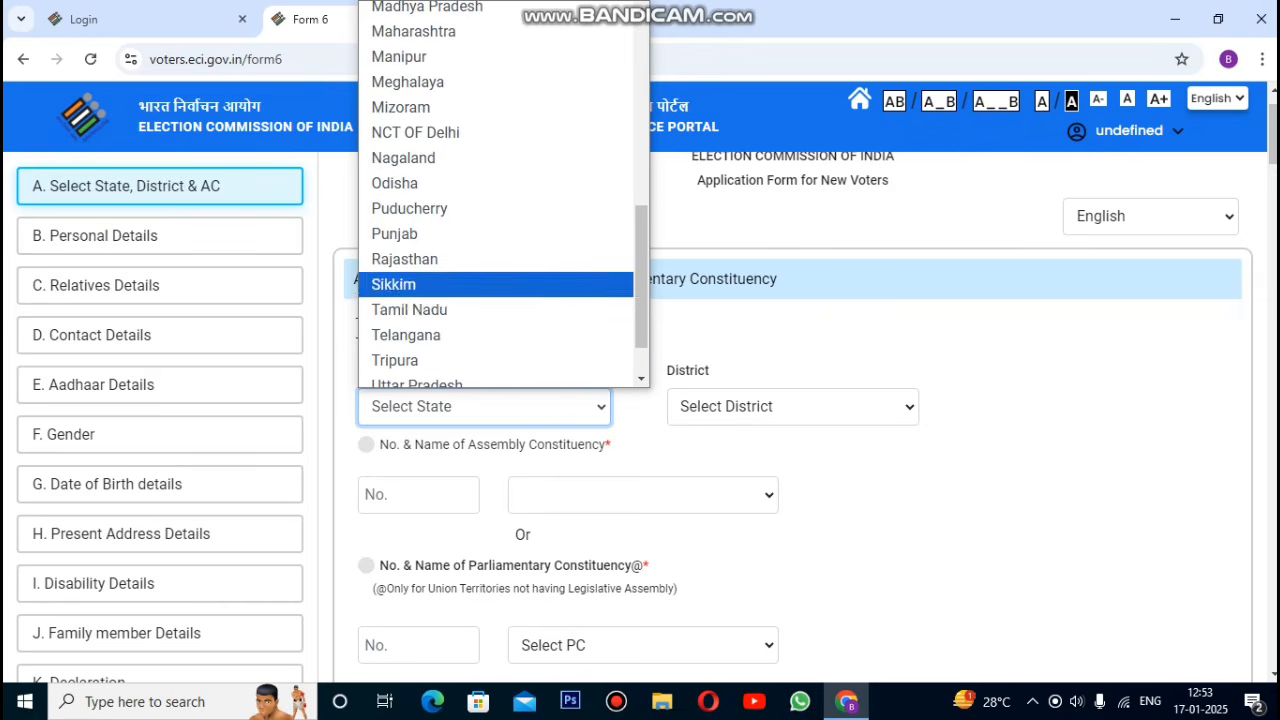
click(409, 310)
click(792, 406)
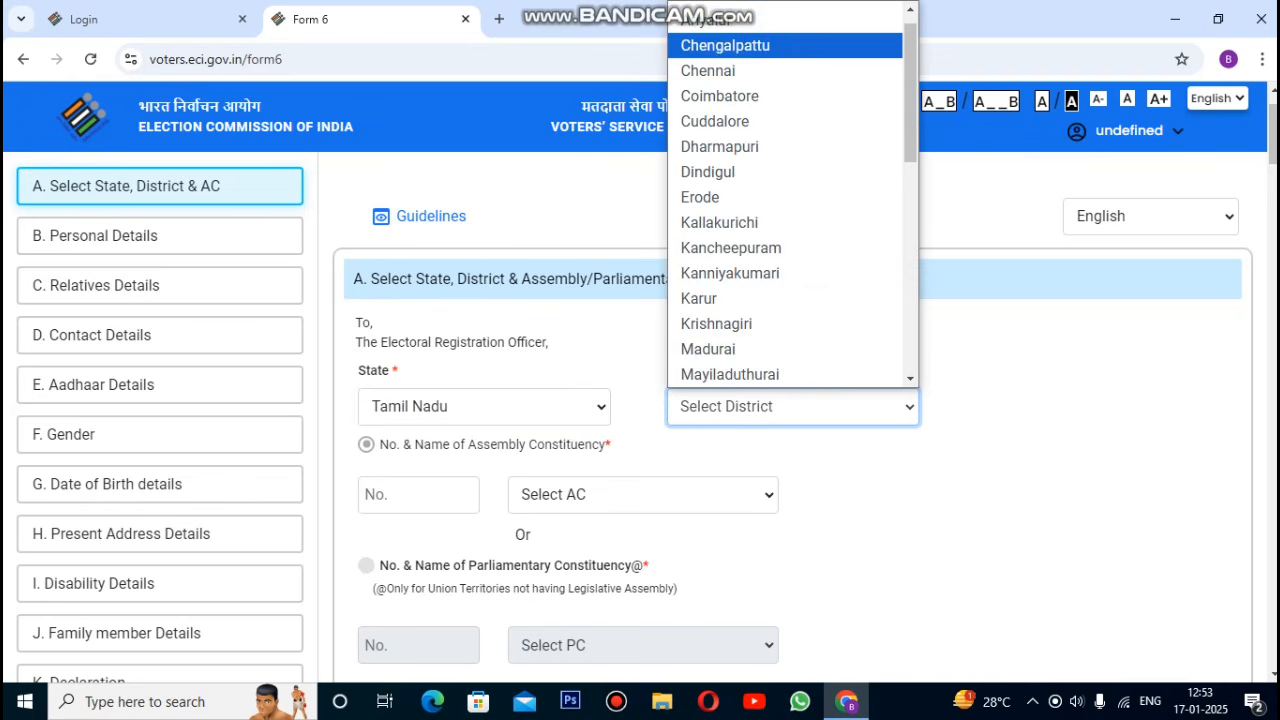
scroll(790, 200, down, 8)
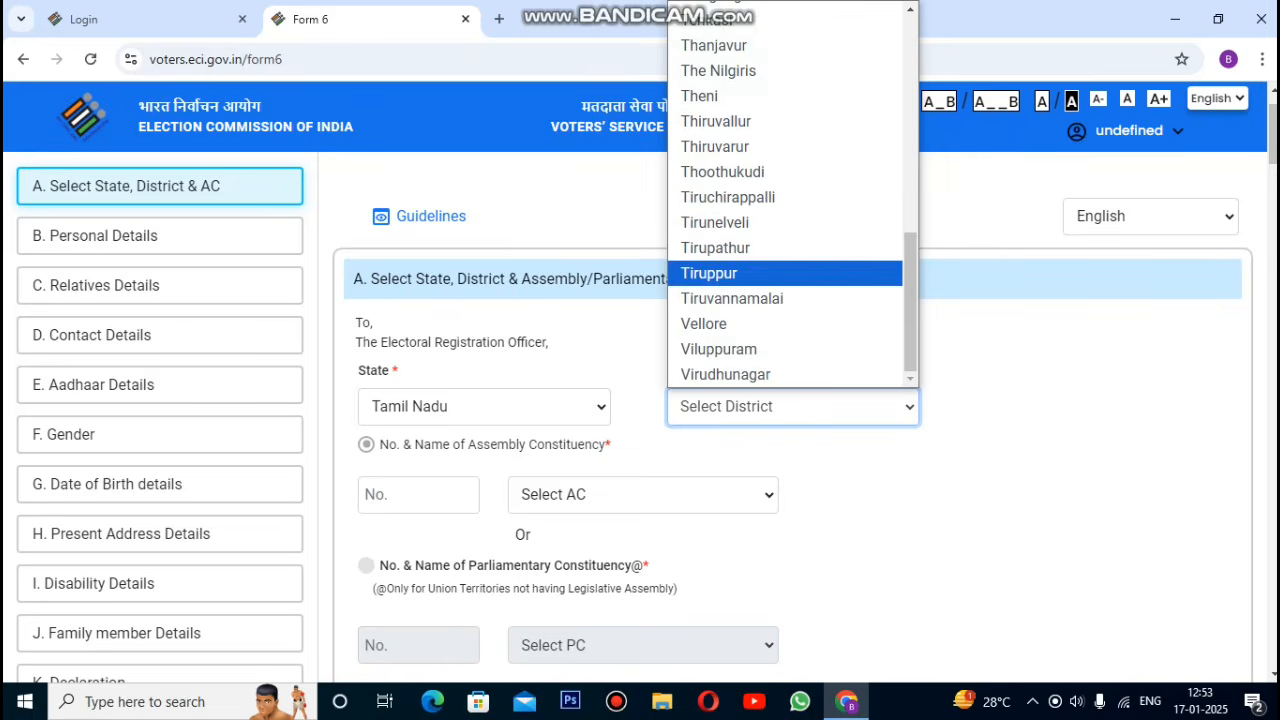
click(709, 273)
scroll(790, 400, down, 2)
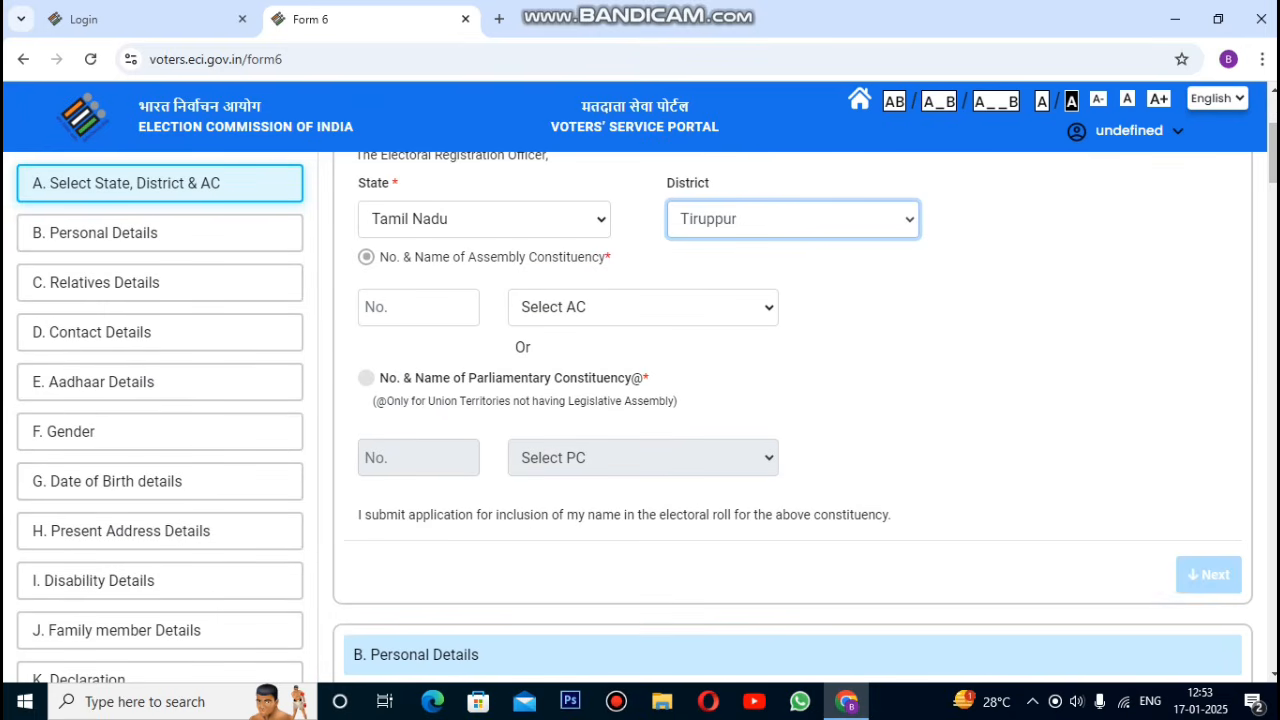
click(643, 307)
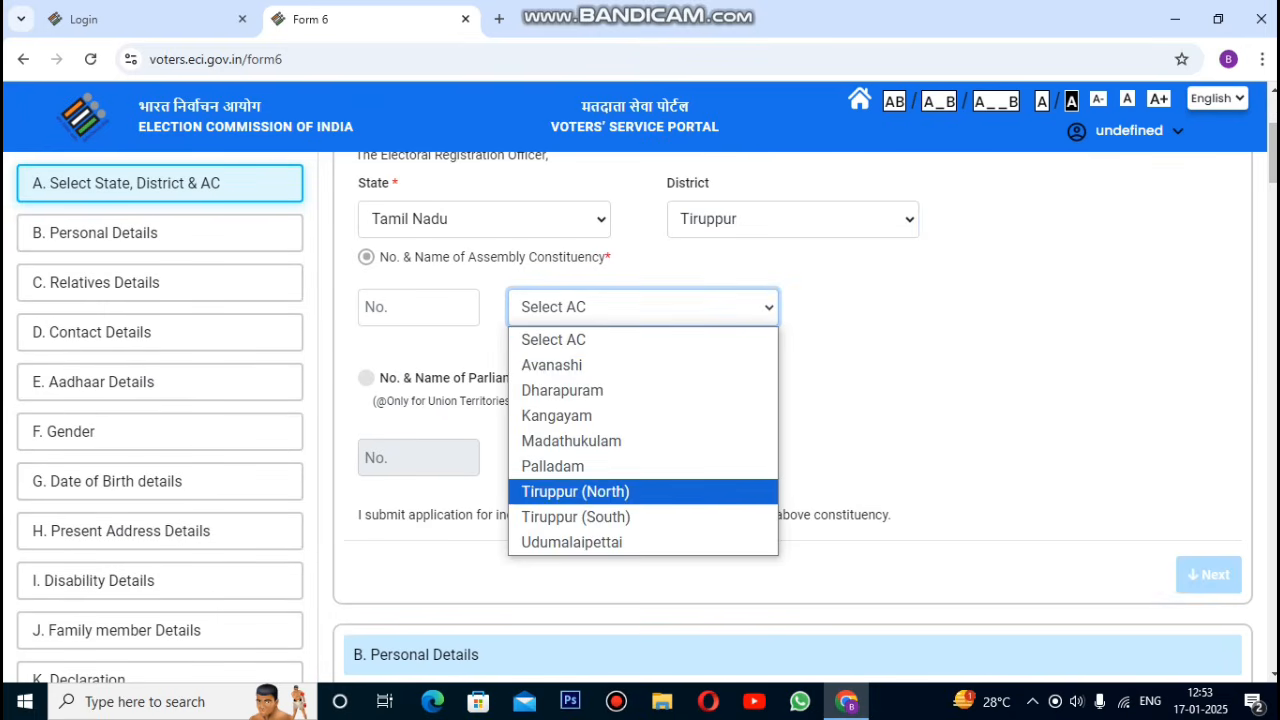
click(600, 489)
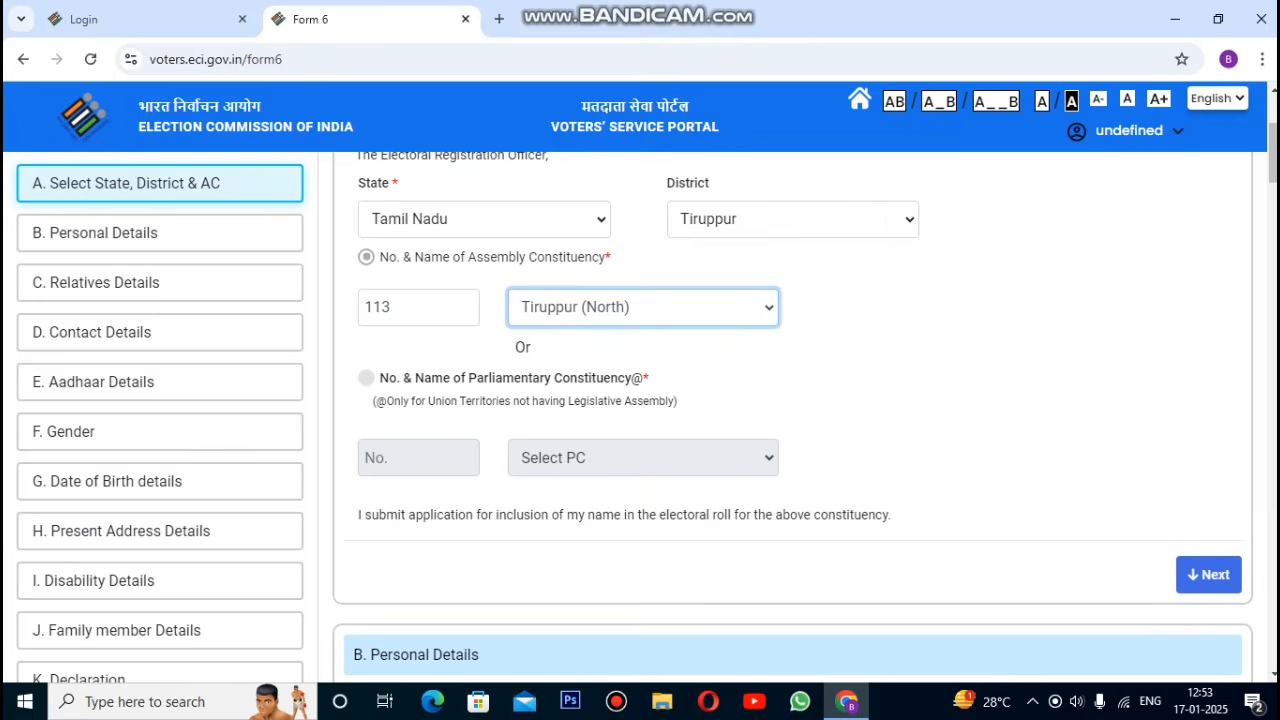
click(1208, 575)
click(500, 287)
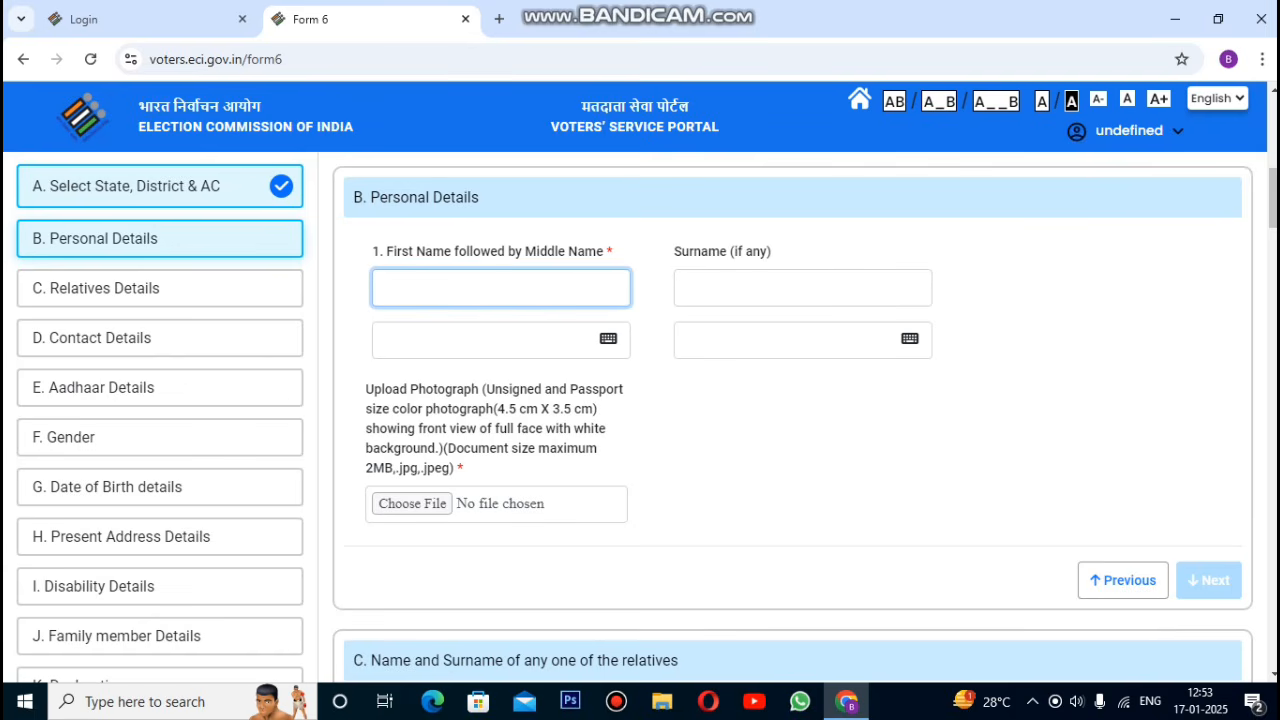
Enter the applicant's first name so it transliterates into Tamil
text(siraj)
key(Tab)
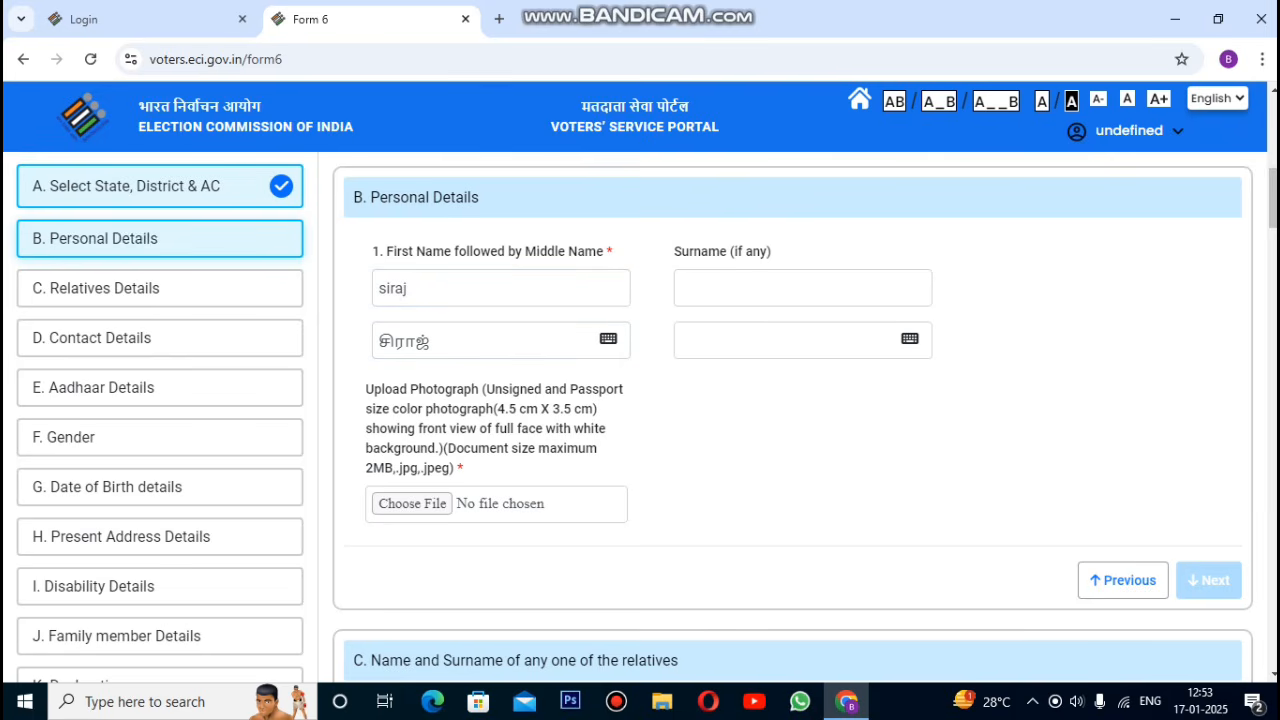
click(412, 503)
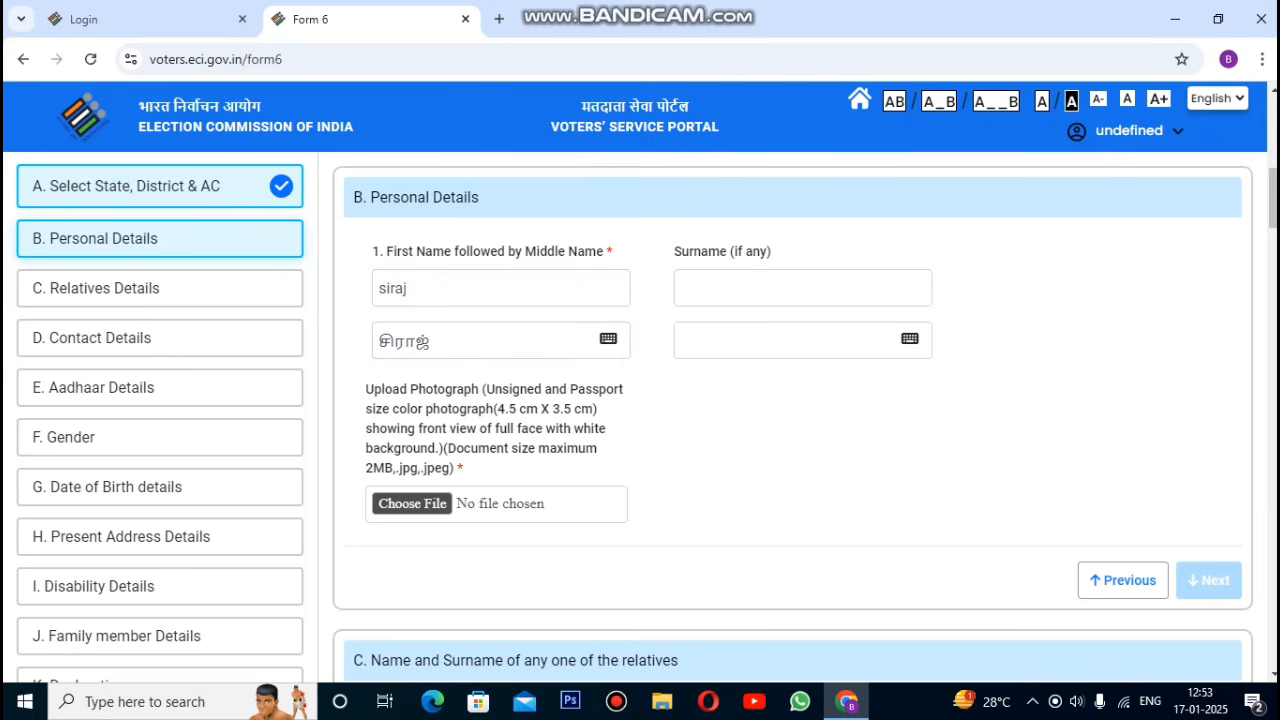
key(Escape)
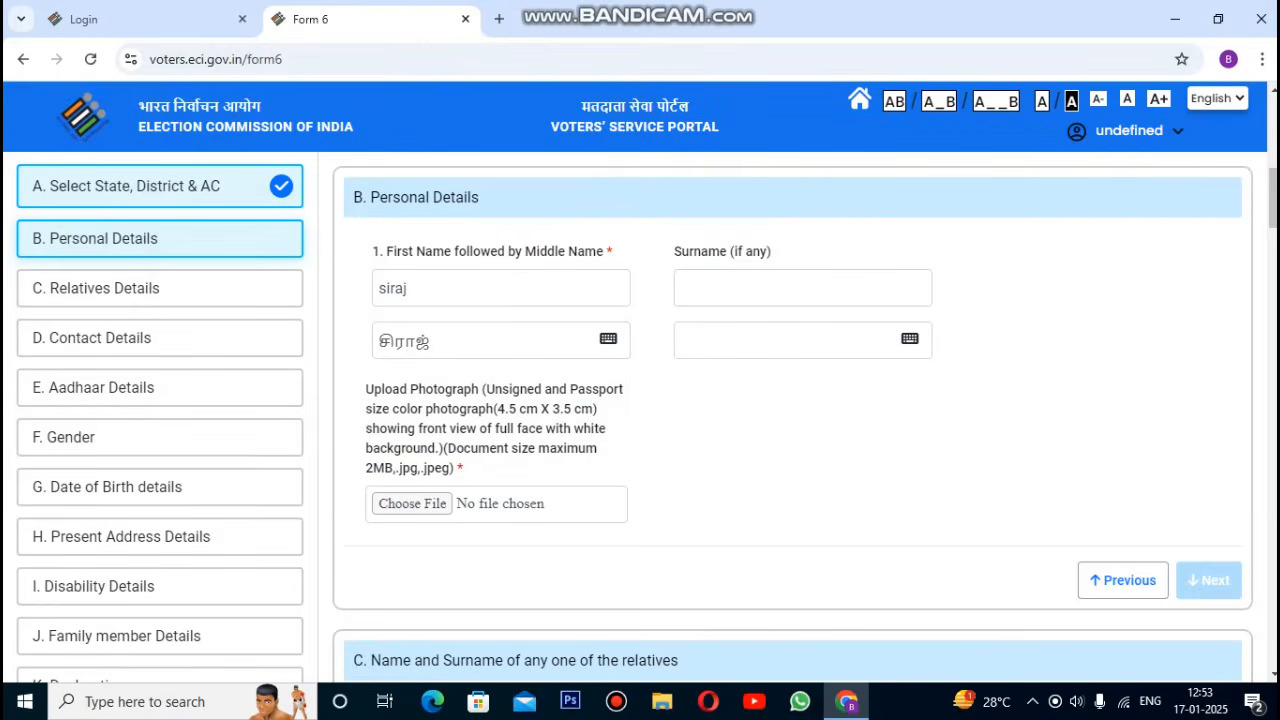
click(608, 338)
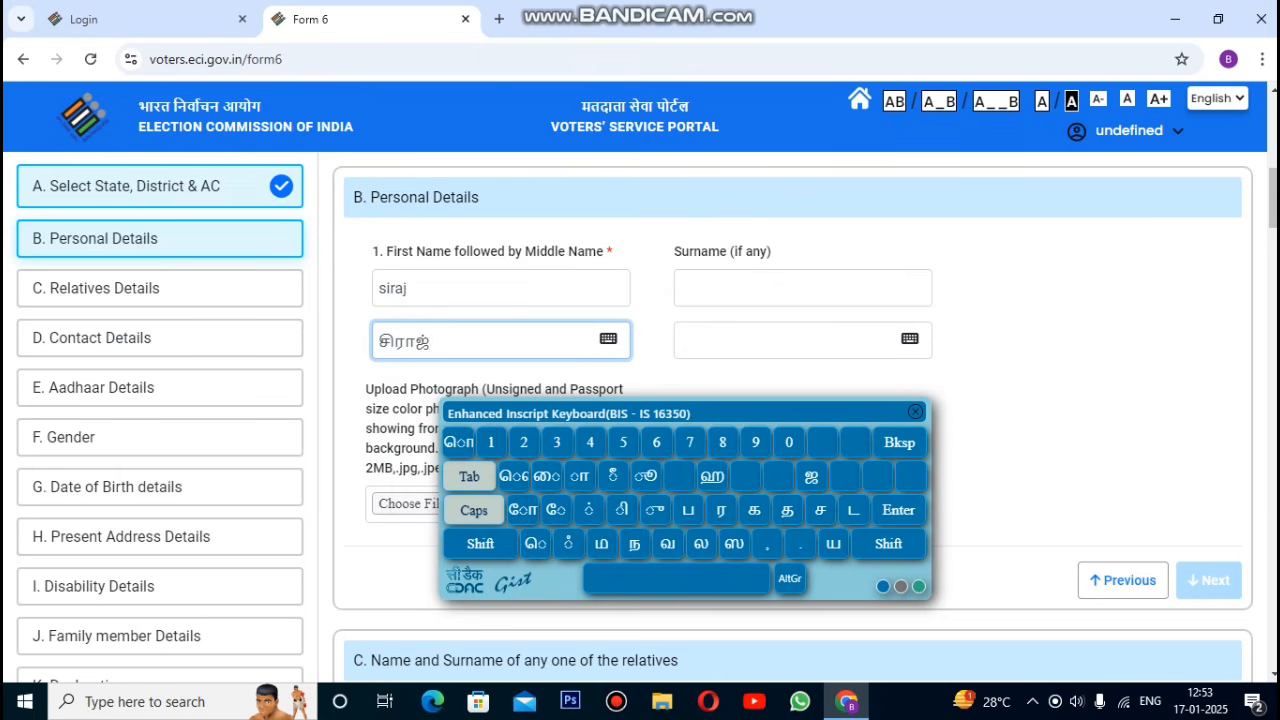
Upload the first WhatsApp image as the applicant's cropped photo, then continue to Relatives Details
click(915, 412)
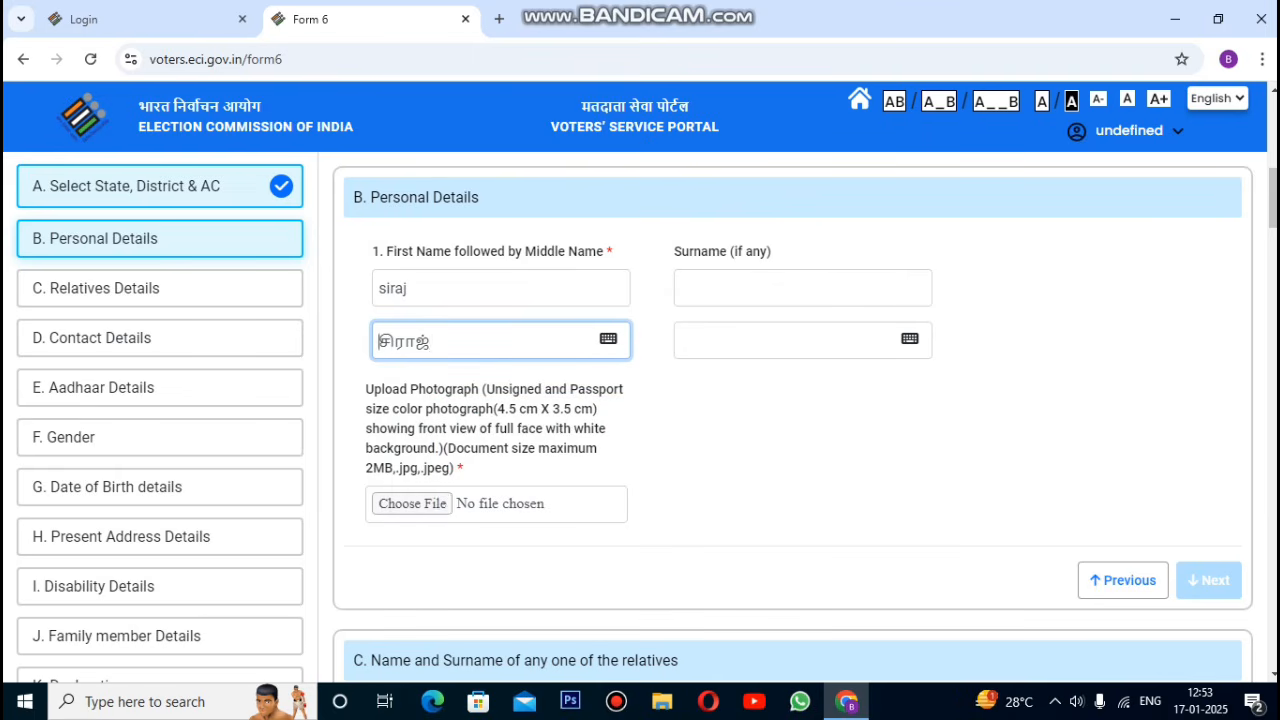
click(408, 503)
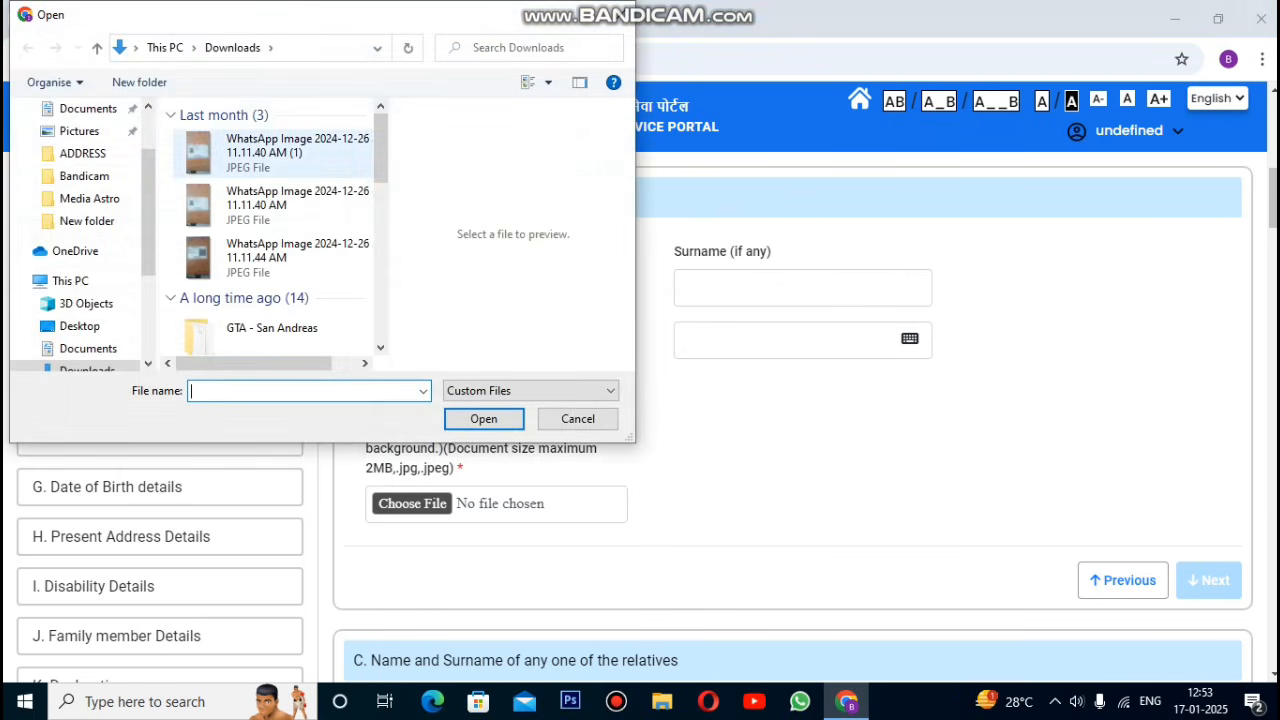
click(297, 145)
click(484, 418)
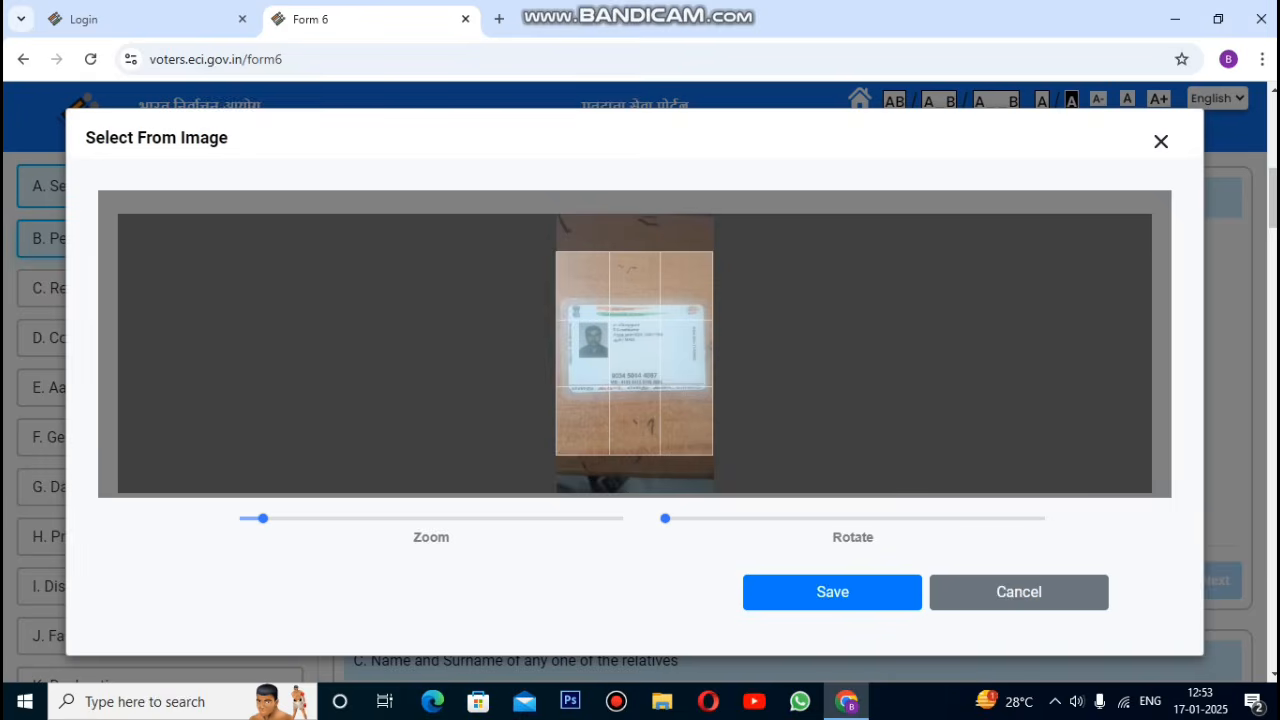
click(831, 591)
scroll(831, 591, down, 1)
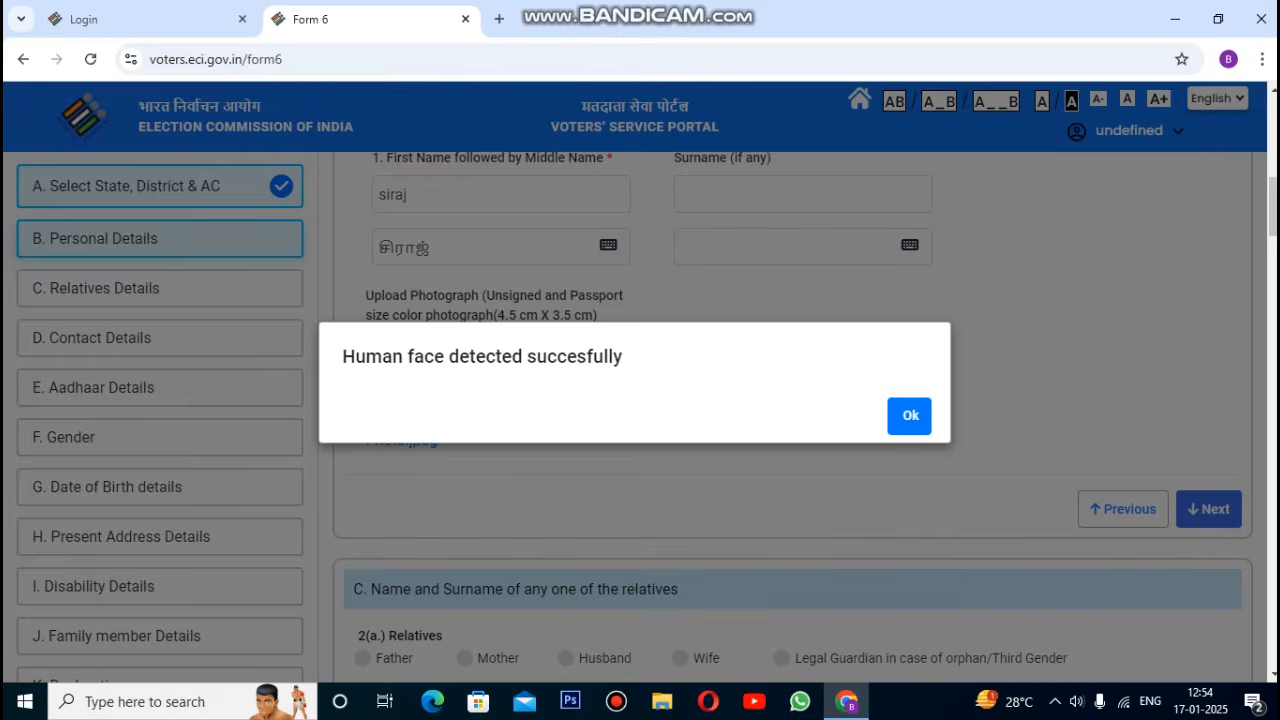
click(910, 414)
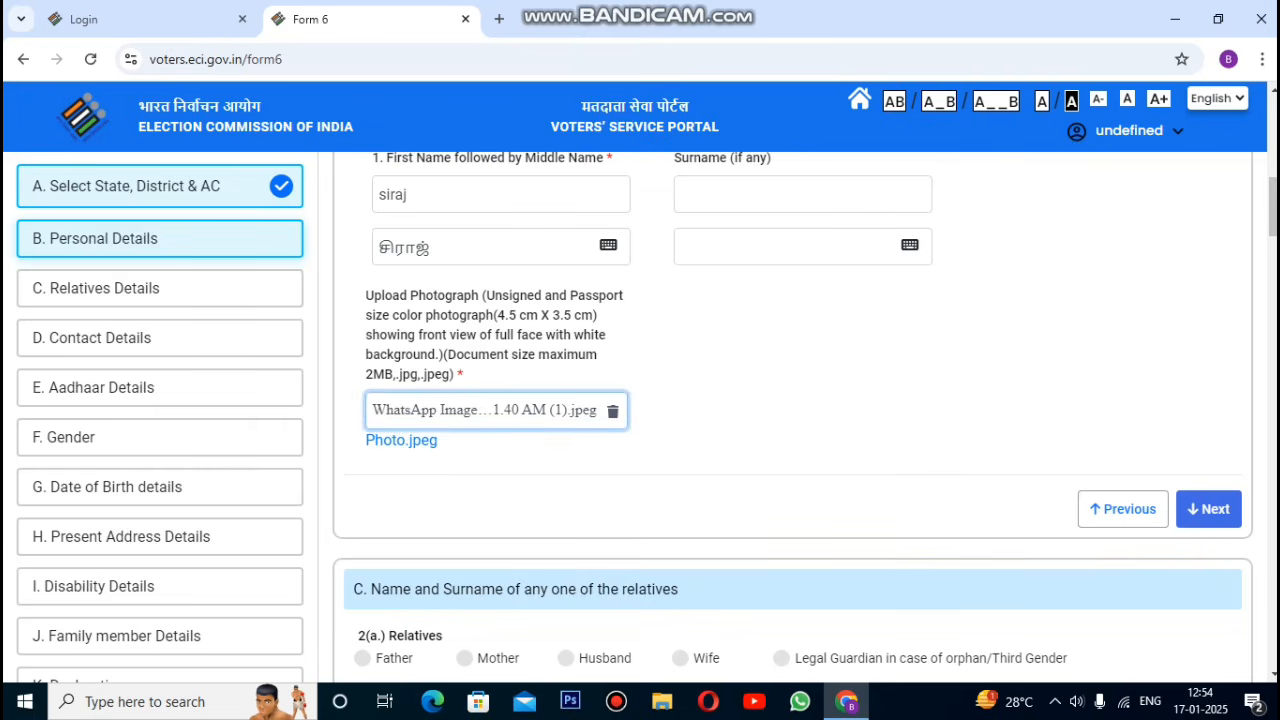
click(1208, 508)
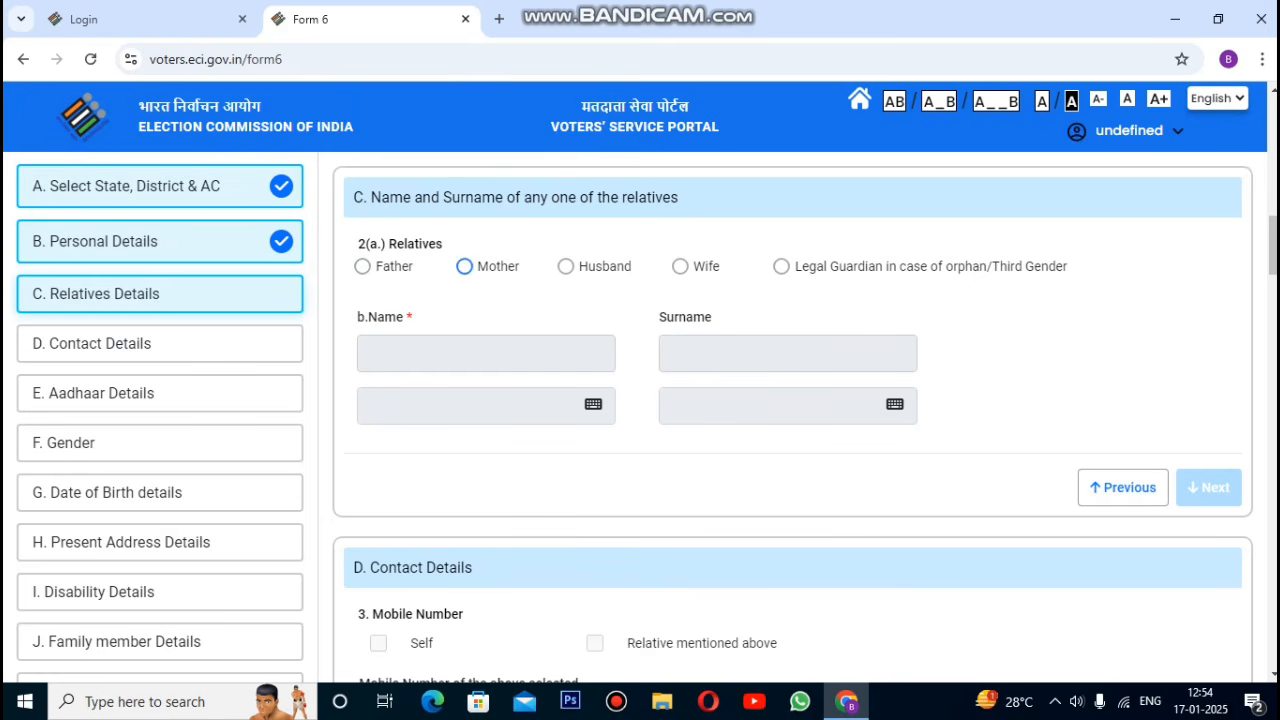
Select Father as relative, enter his name with its Tamil version, and continue
click(362, 266)
click(485, 353)
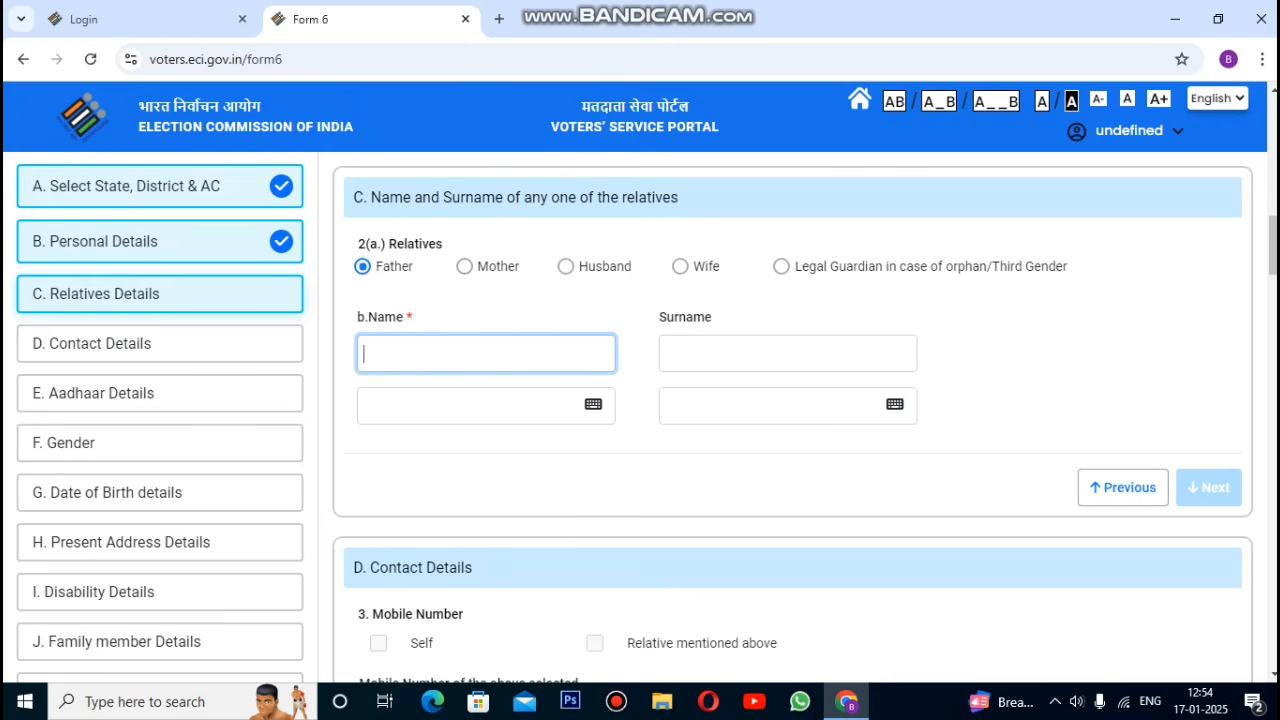
text(babu)
key(Tab)
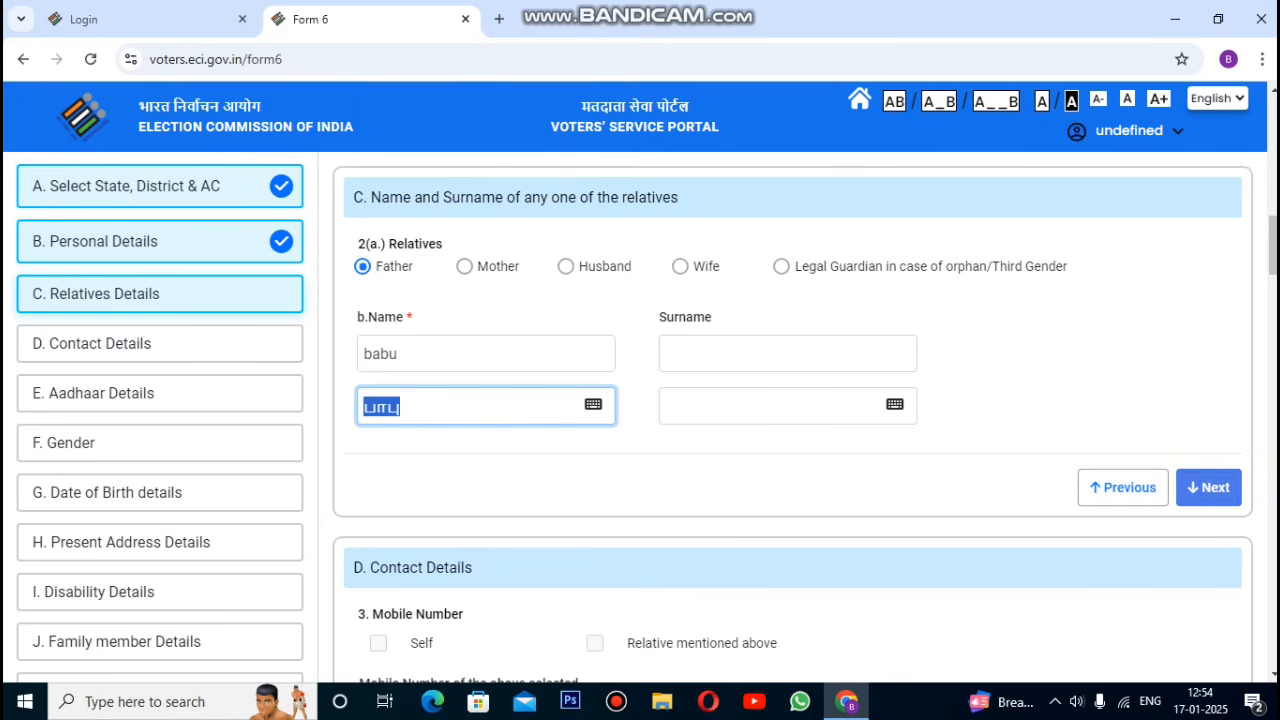
key(Tab)
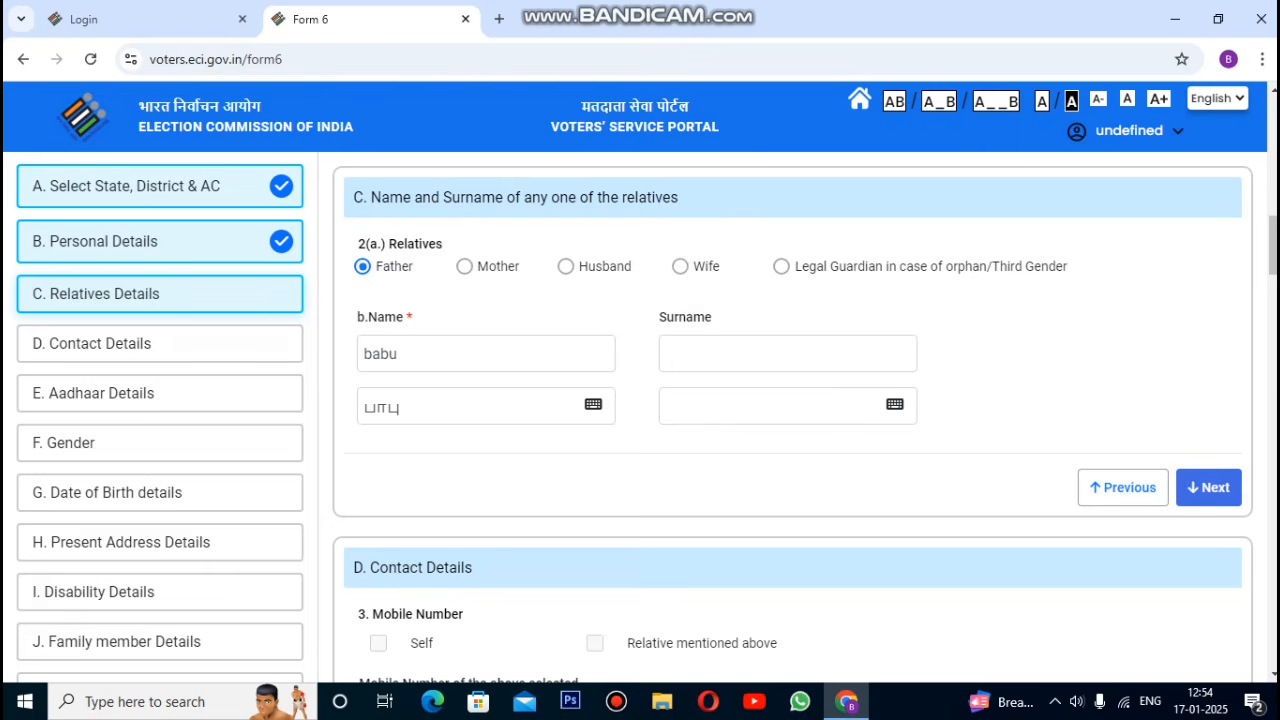
key(Return)
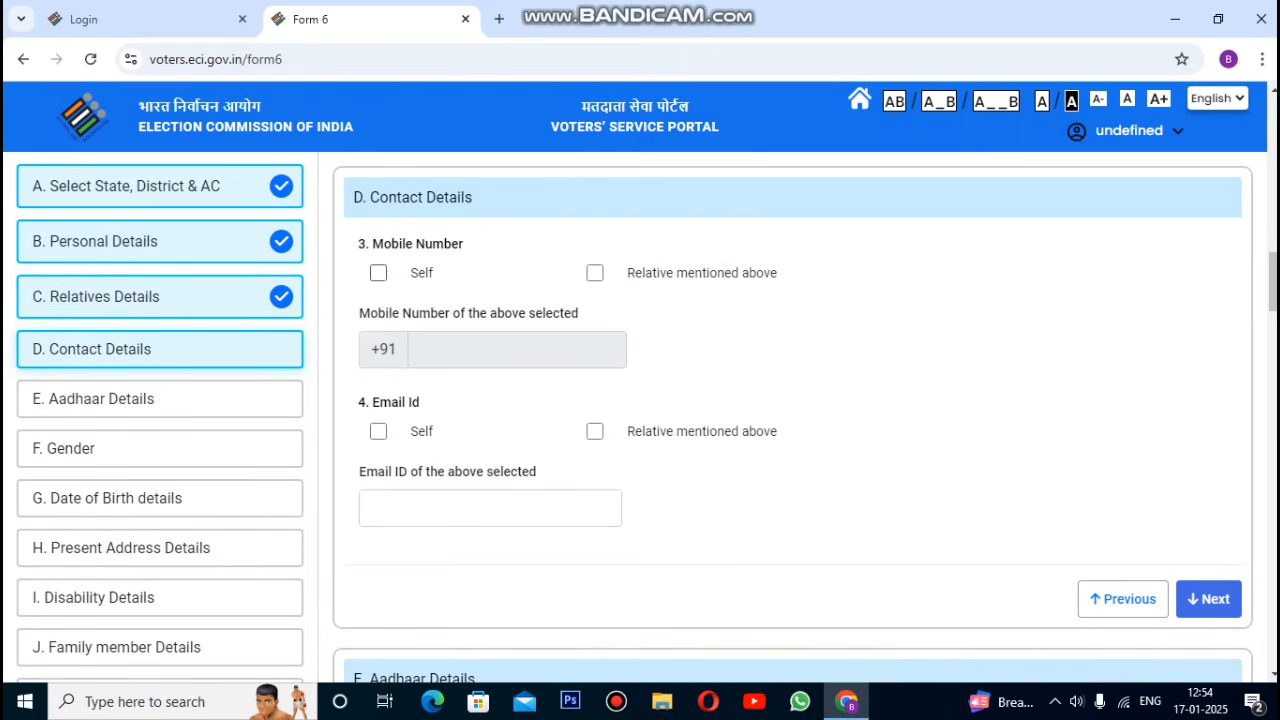
Mark the mobile number as Self, enter the applicant's mobile number, and continue
key(space)
key(Tab)
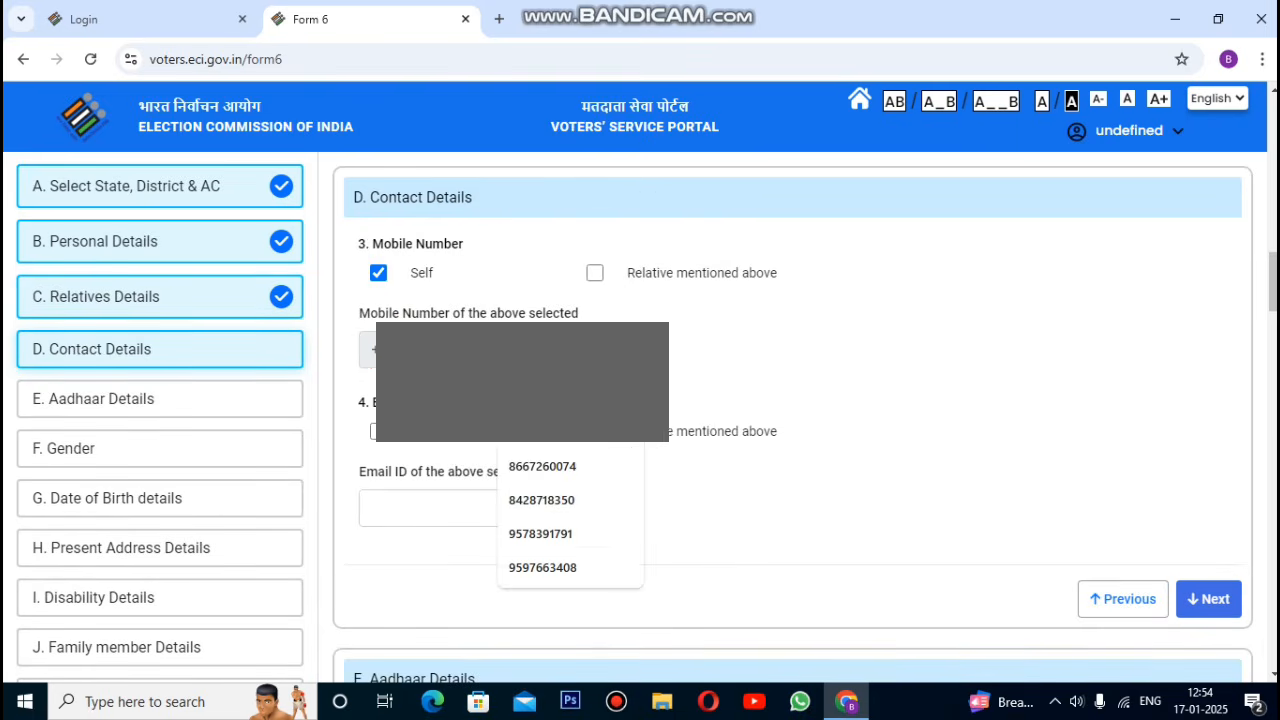
text(7)
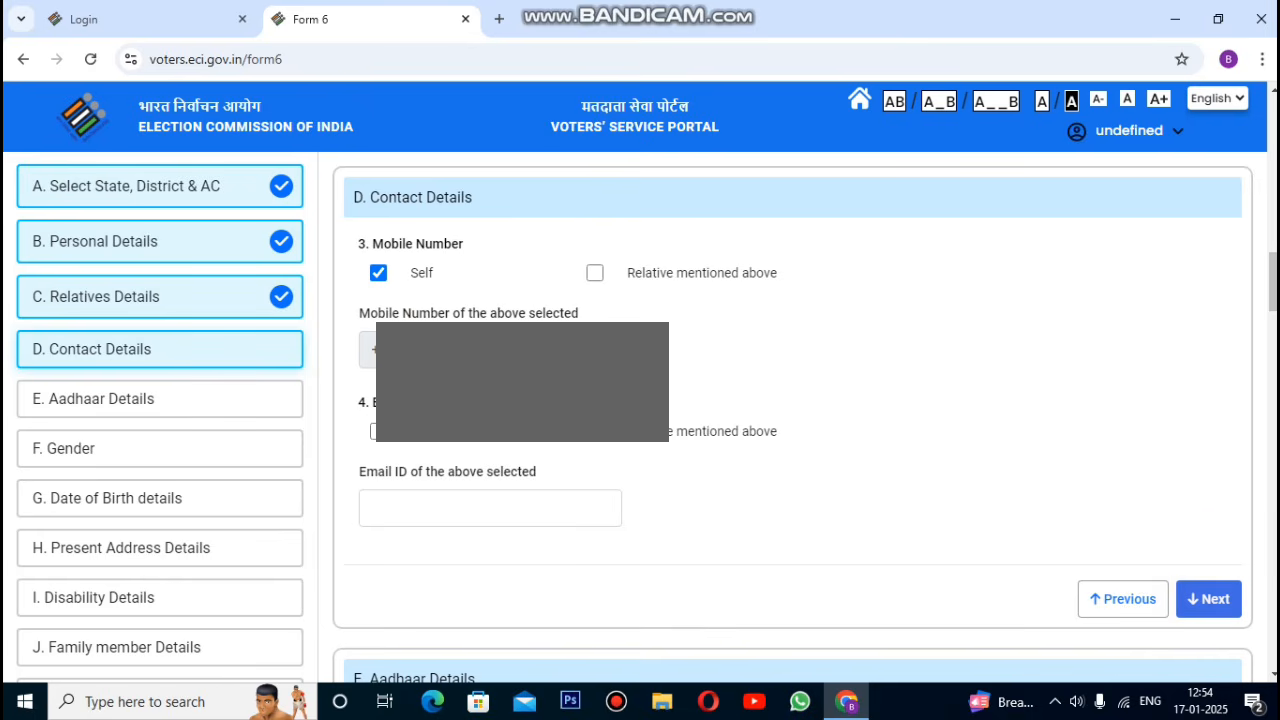
key(Return)
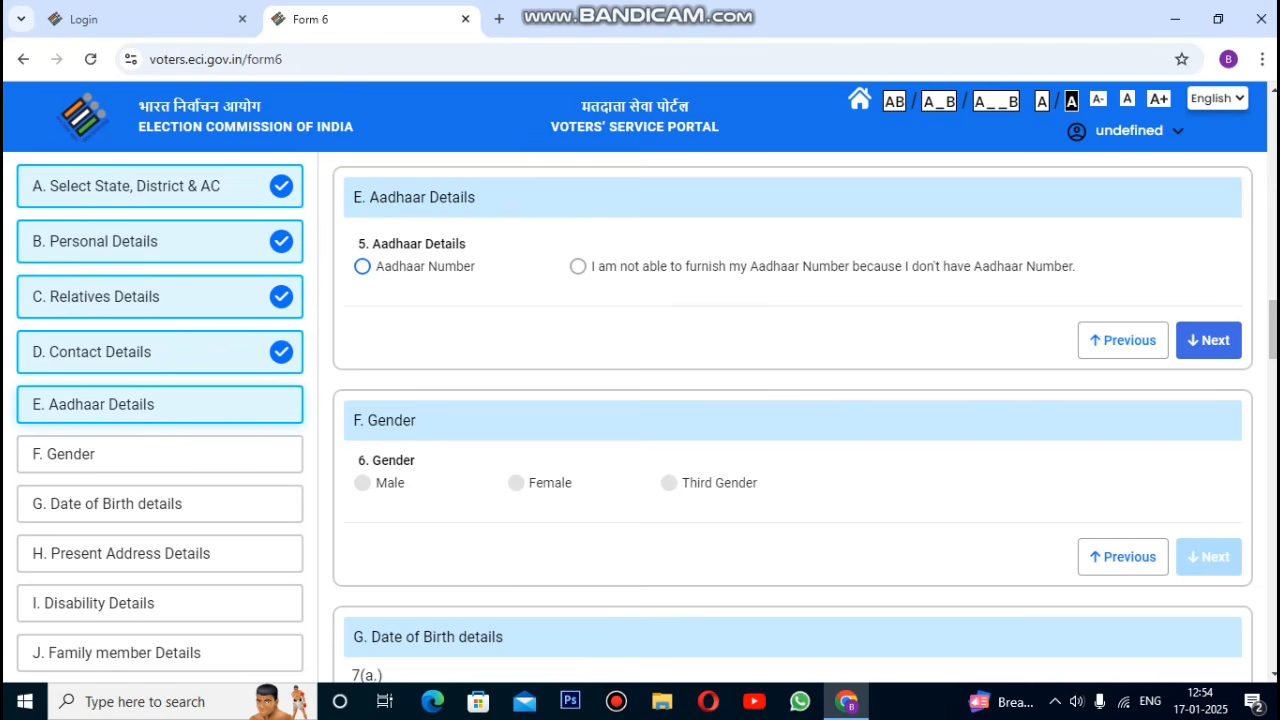
Choose 'I am not able to furnish' Aadhaar instead of an Aadhaar number, then continue
key(shift+Tab)
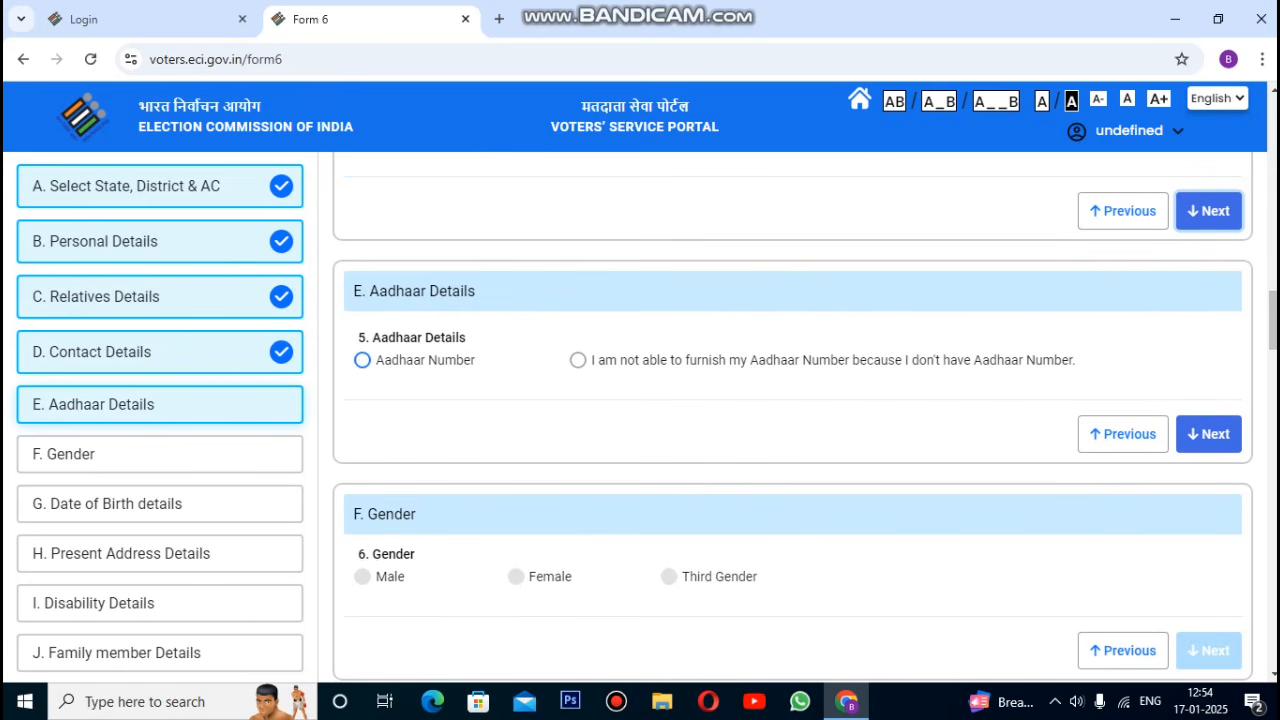
click(362, 360)
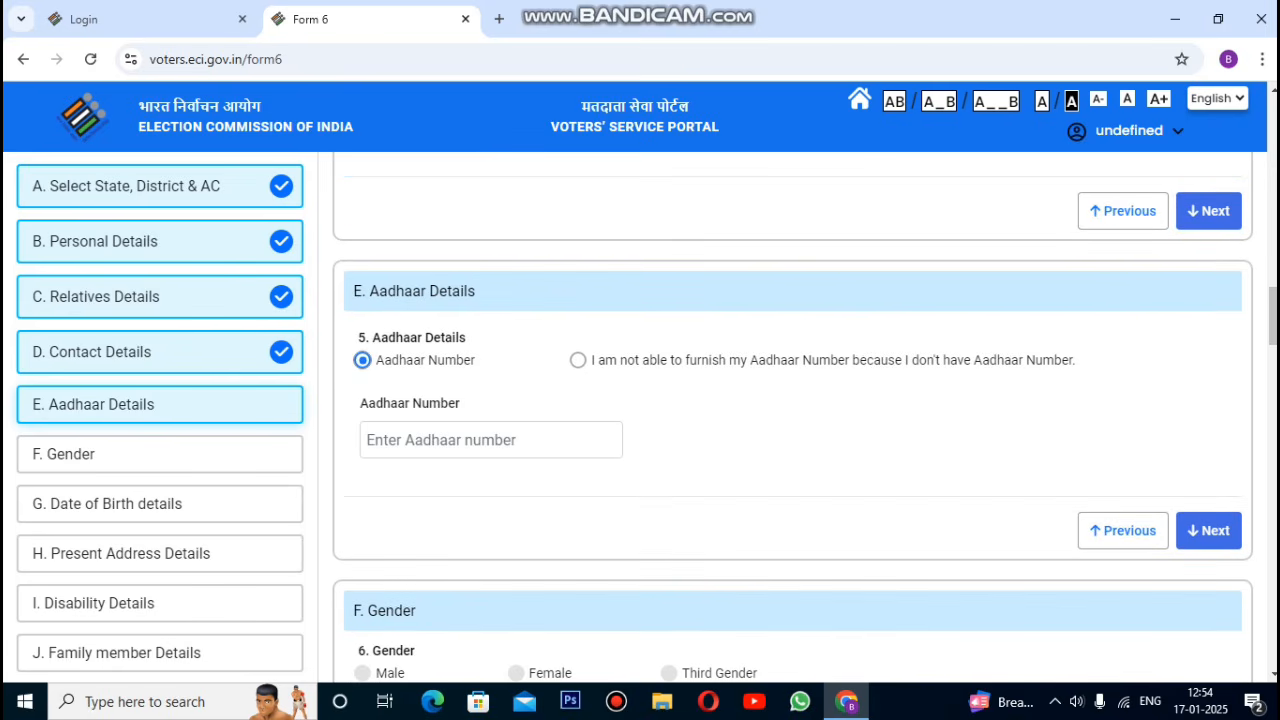
key(Tab)
text(•)
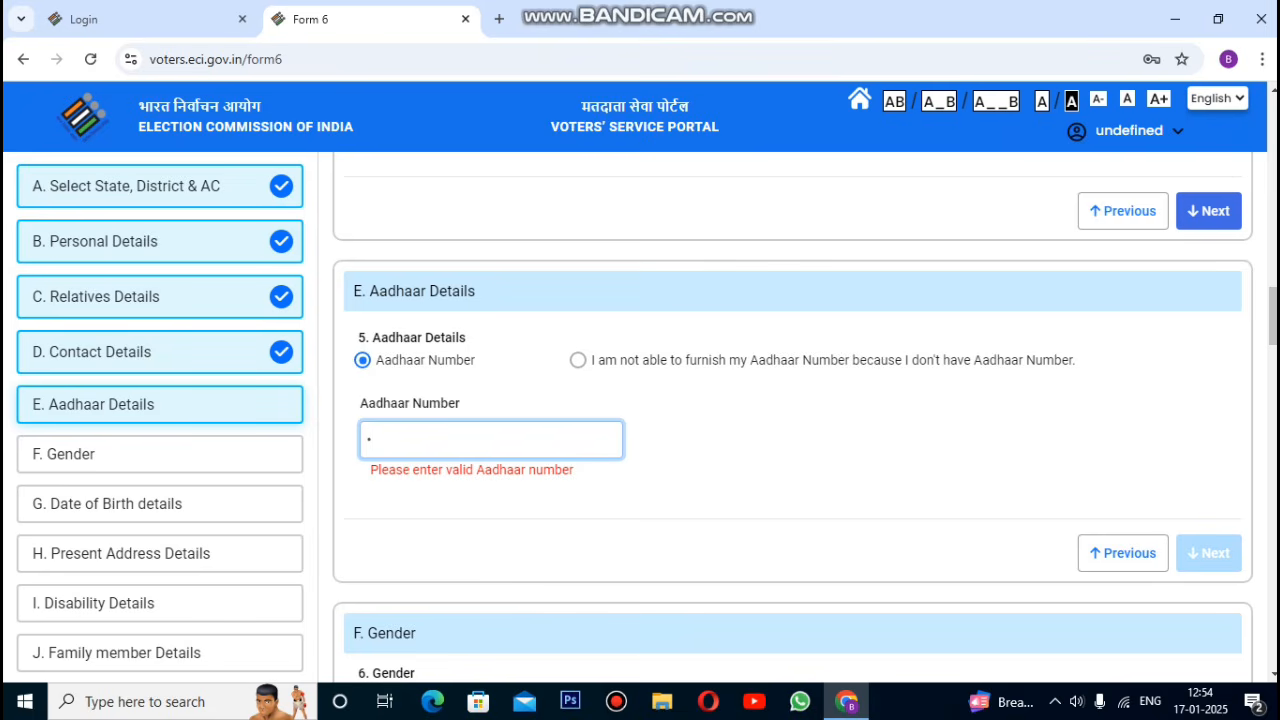
key(BackSpace)
text(••••••••••)
click(578, 360)
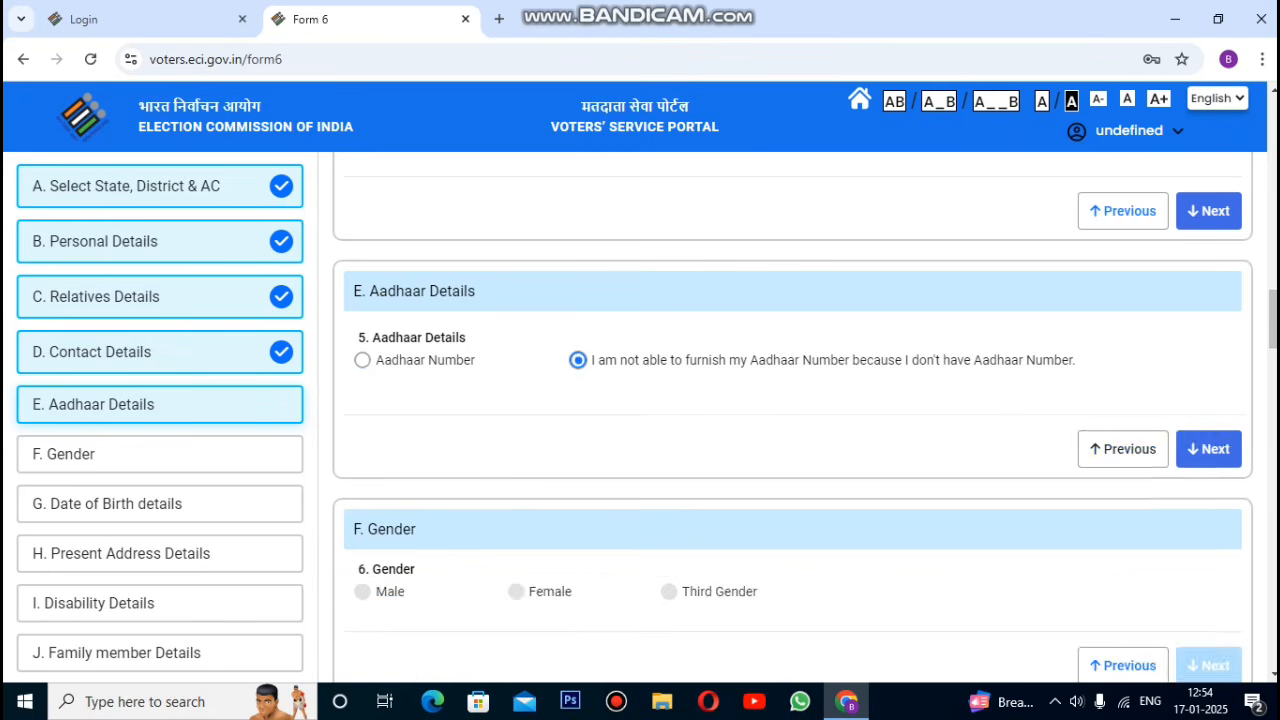
click(1208, 448)
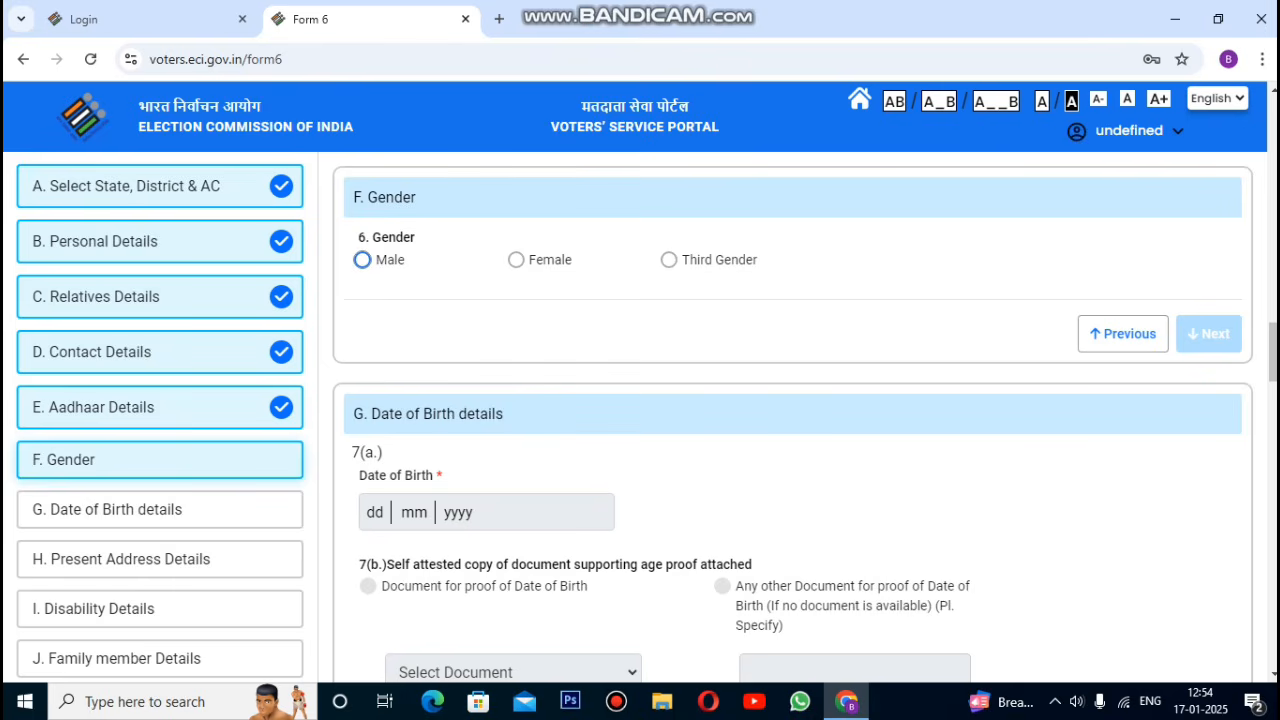
Set gender to Male and move on to Date of Birth
click(362, 260)
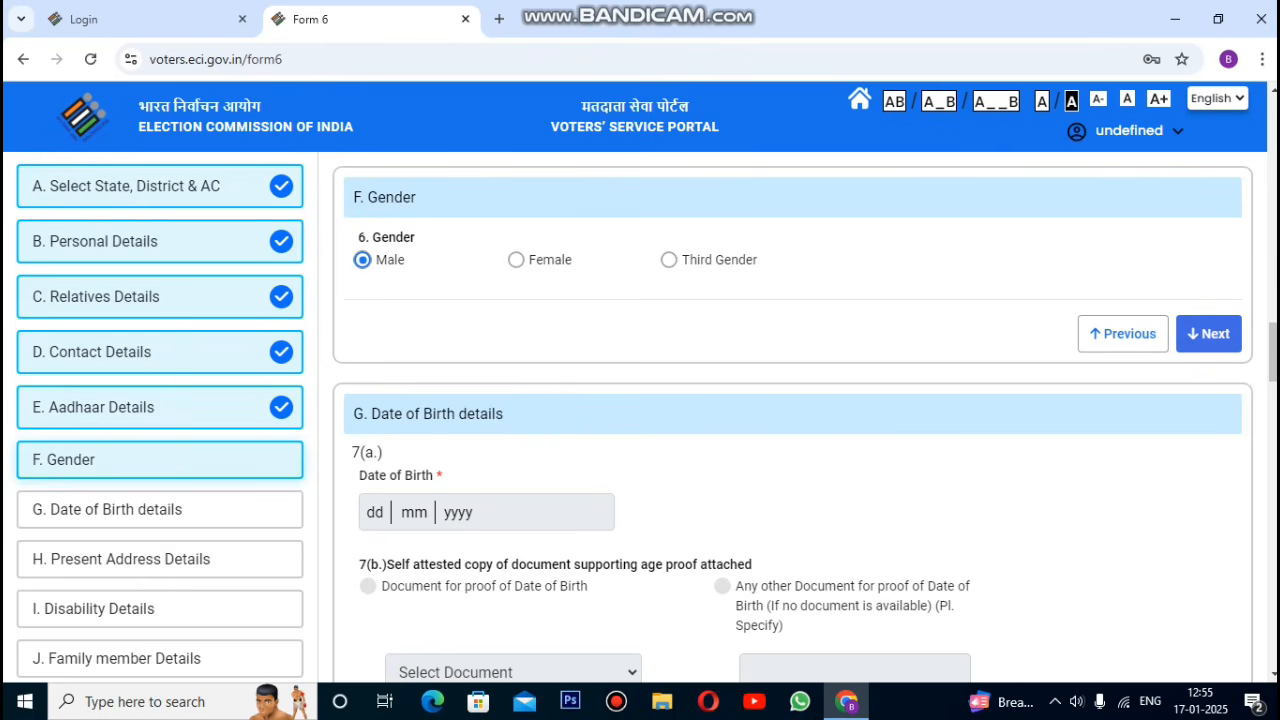
click(1208, 334)
click(375, 296)
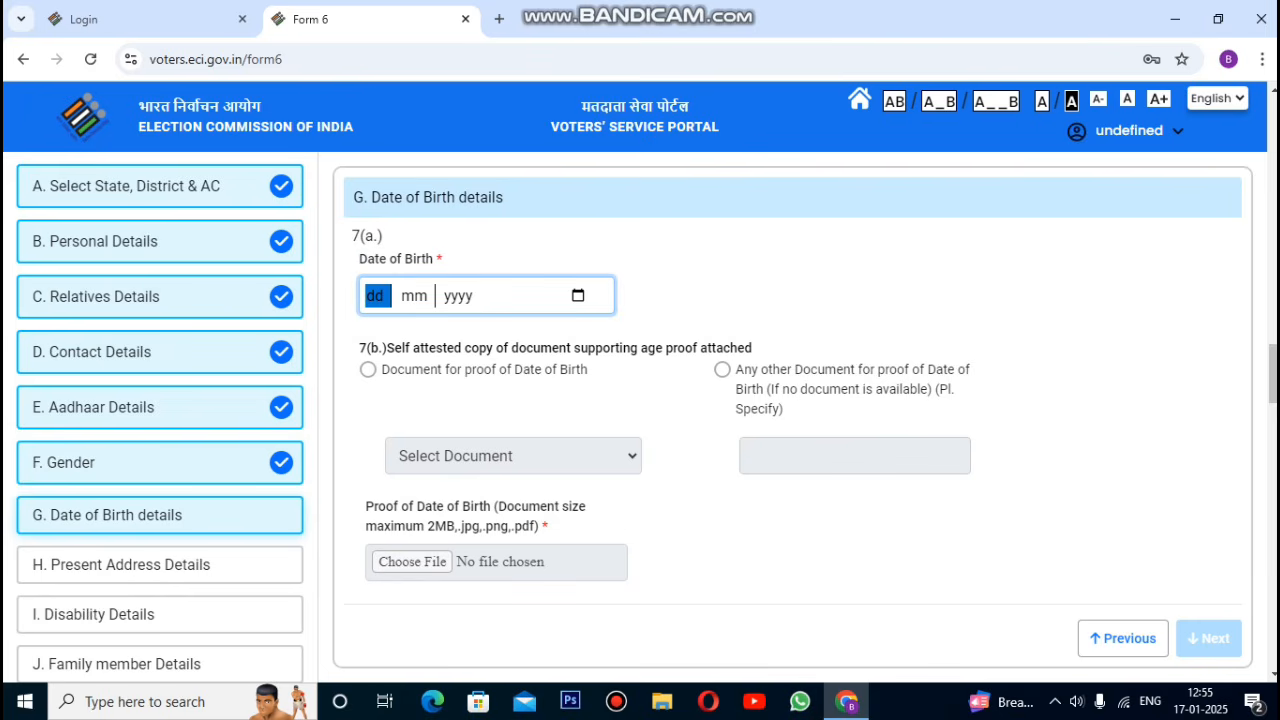
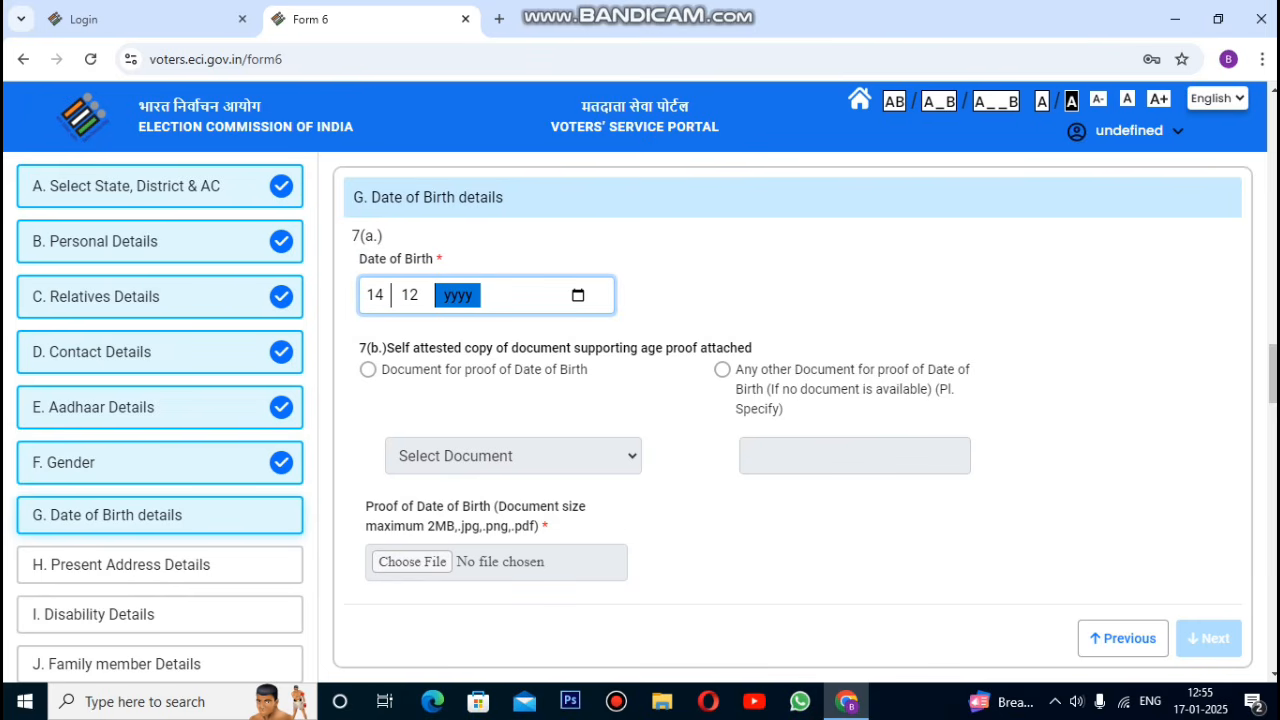
click(368, 370)
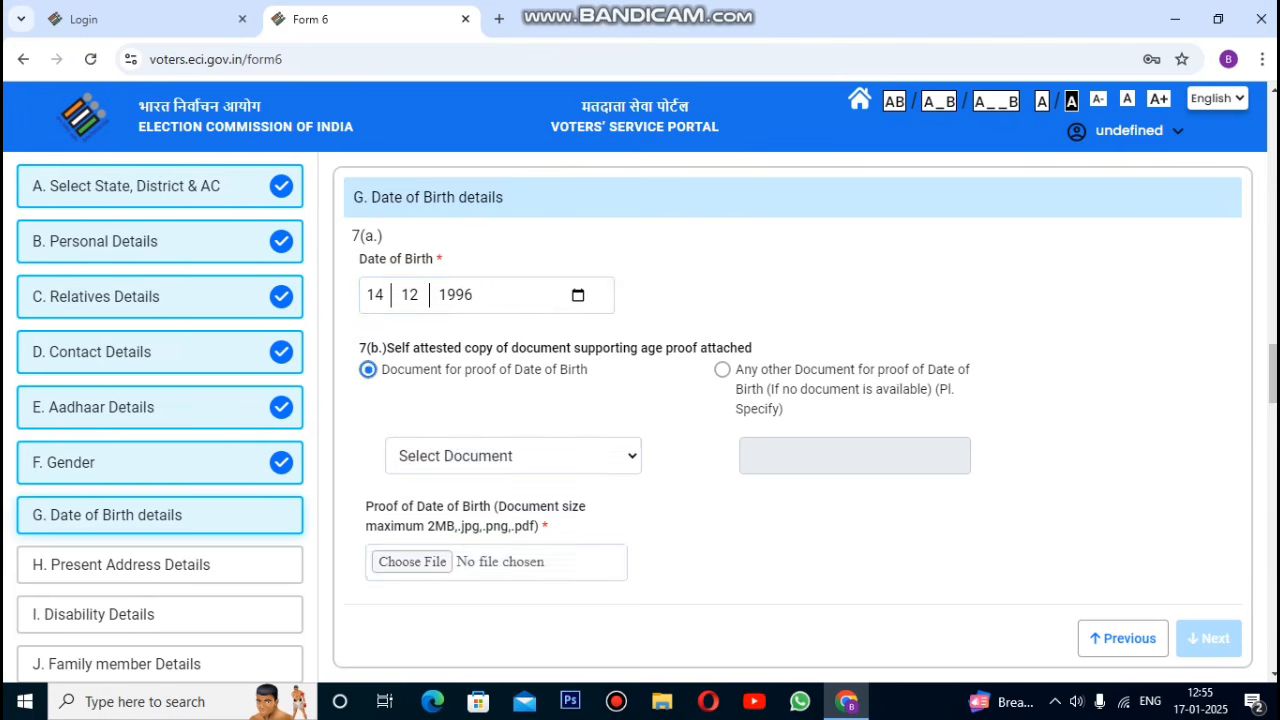
scroll(792, 418, down, 2)
scroll(513, 362, up, 1)
click(513, 362)
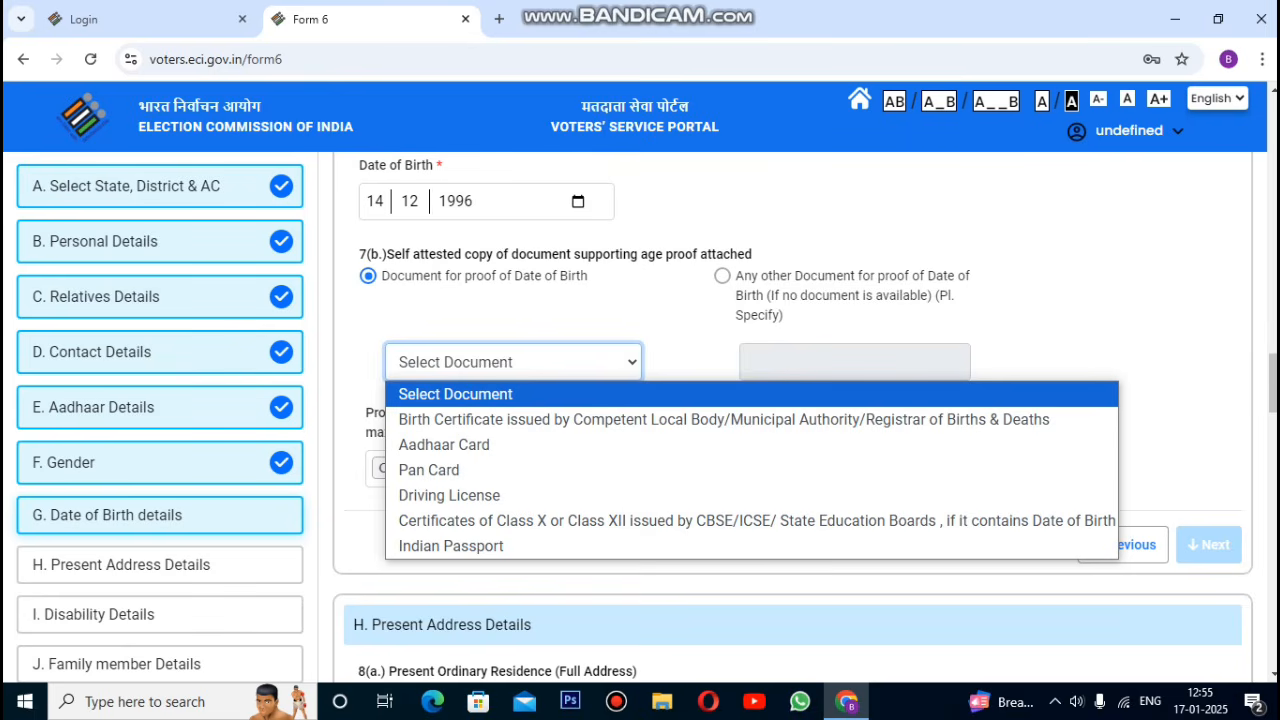
click(690, 340)
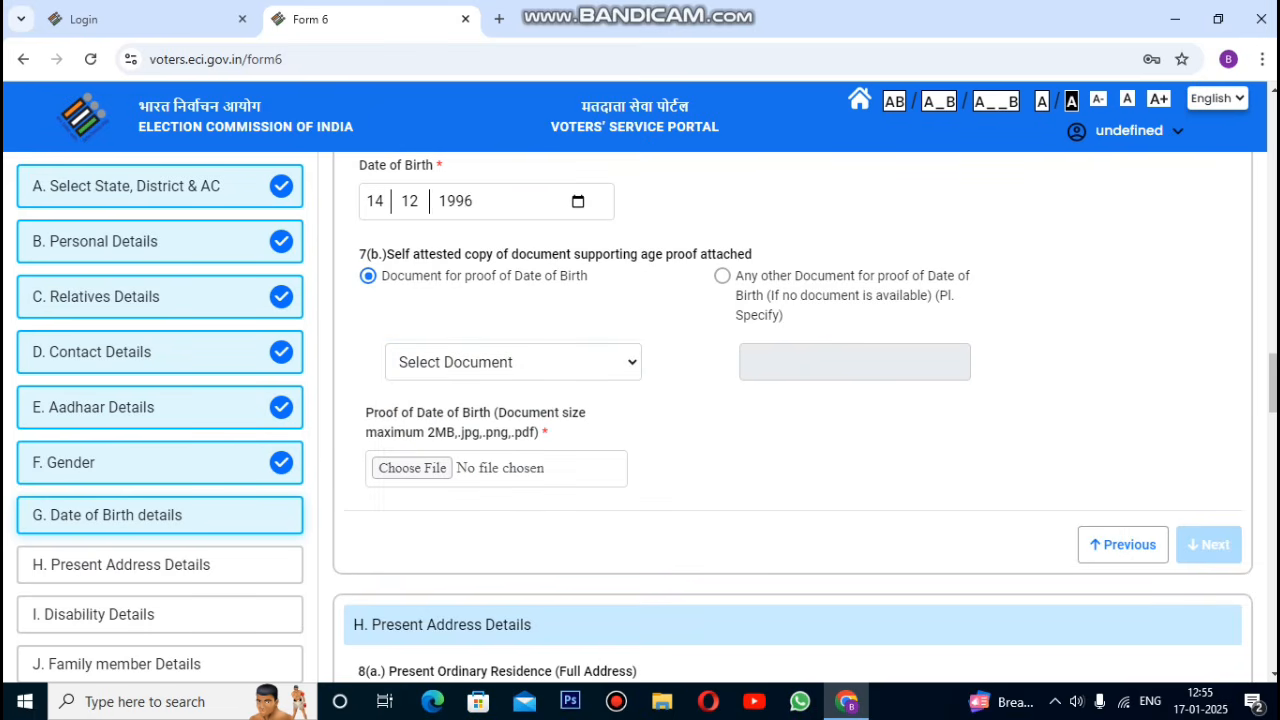
click(513, 362)
click(450, 443)
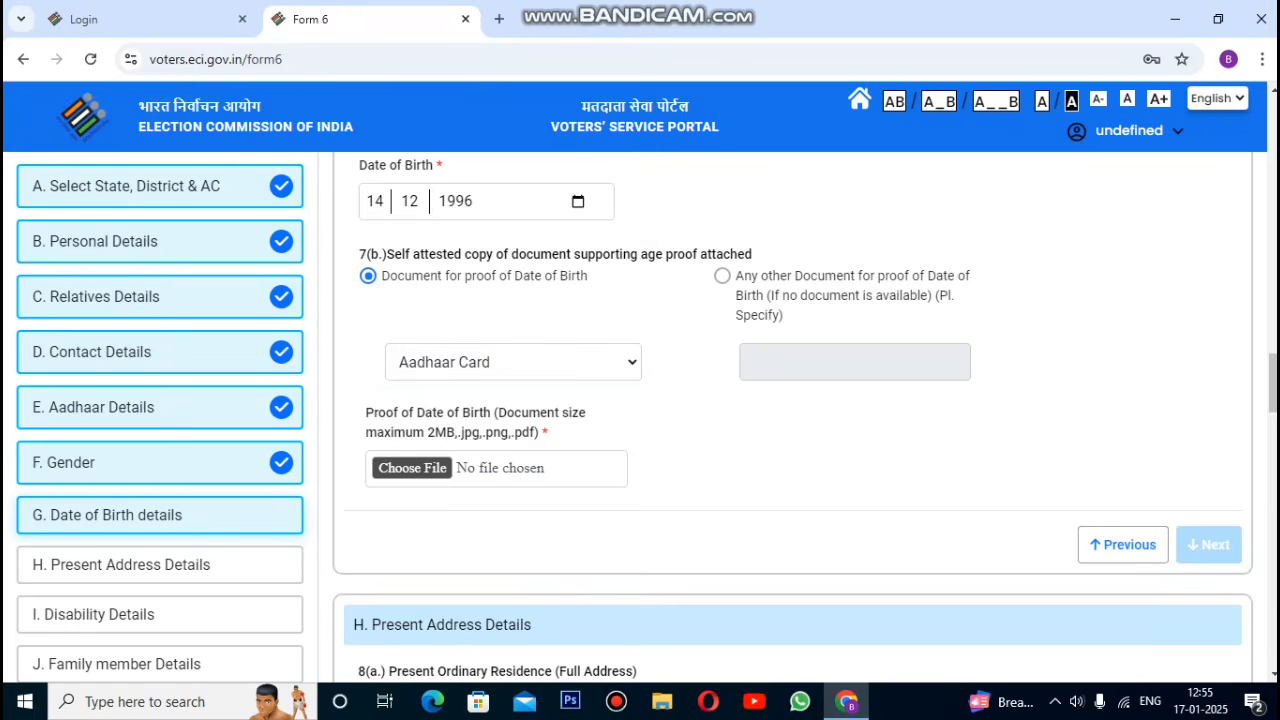
Attach the Aadhaar Card PDF from Downloads and continue to Present Address Details
click(412, 468)
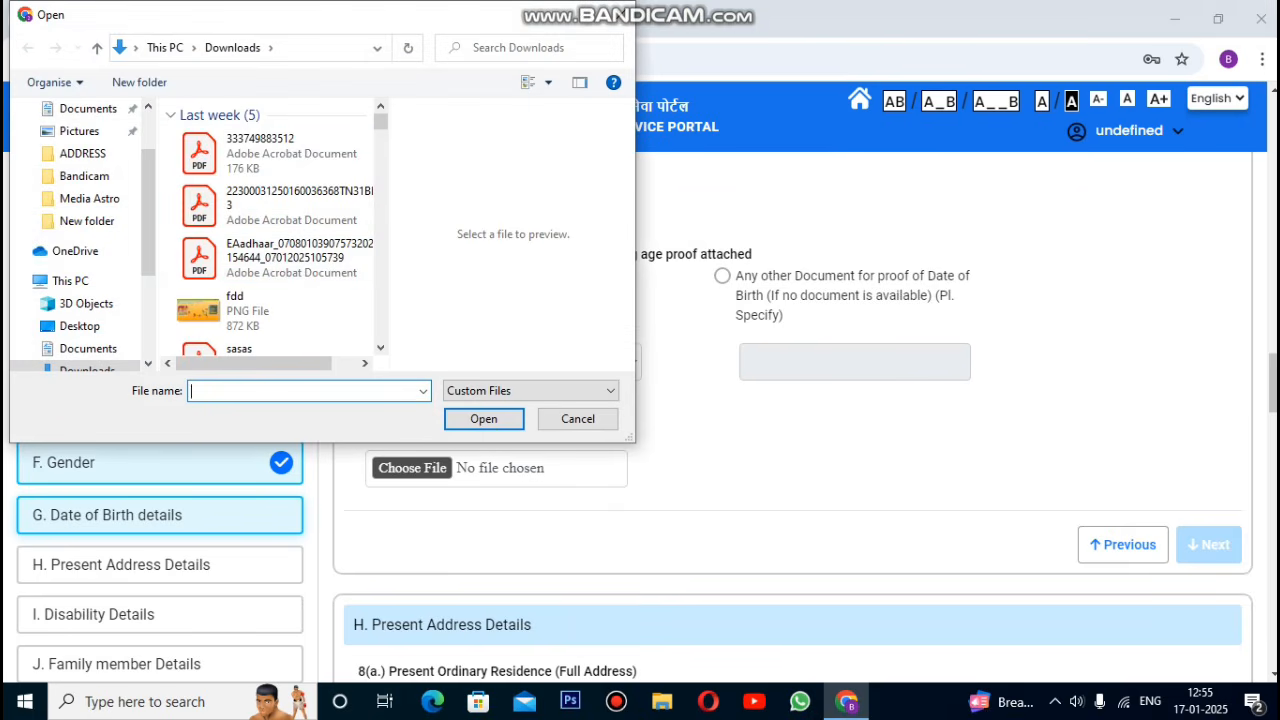
click(260, 153)
click(484, 418)
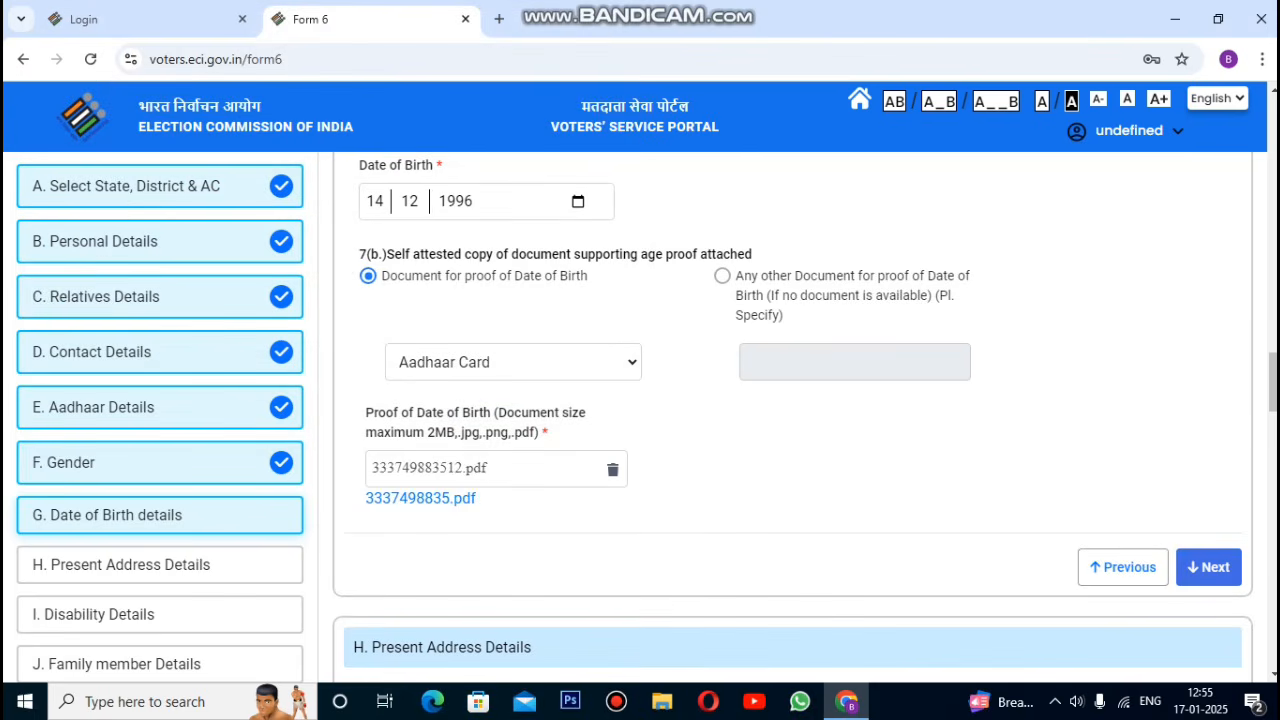
click(1208, 567)
Enter the house number, street and village, correcting the Tamil street spelling
click(490, 310)
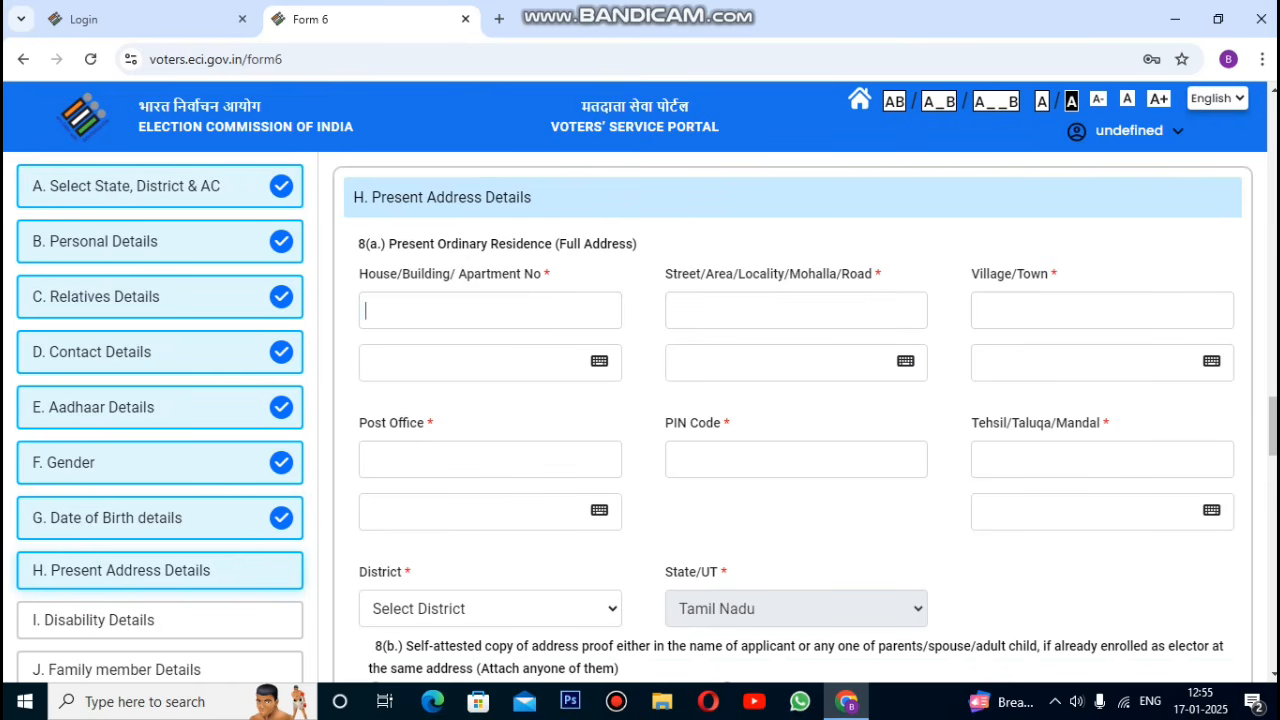
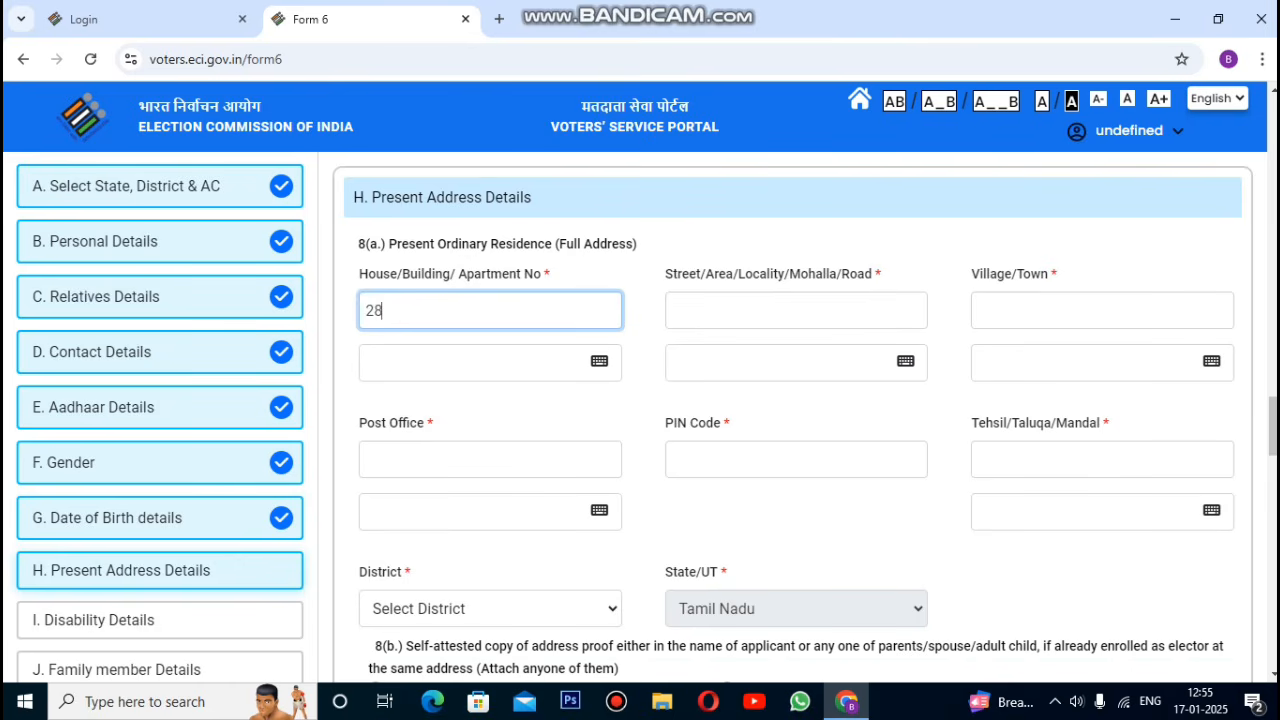
click(796, 310)
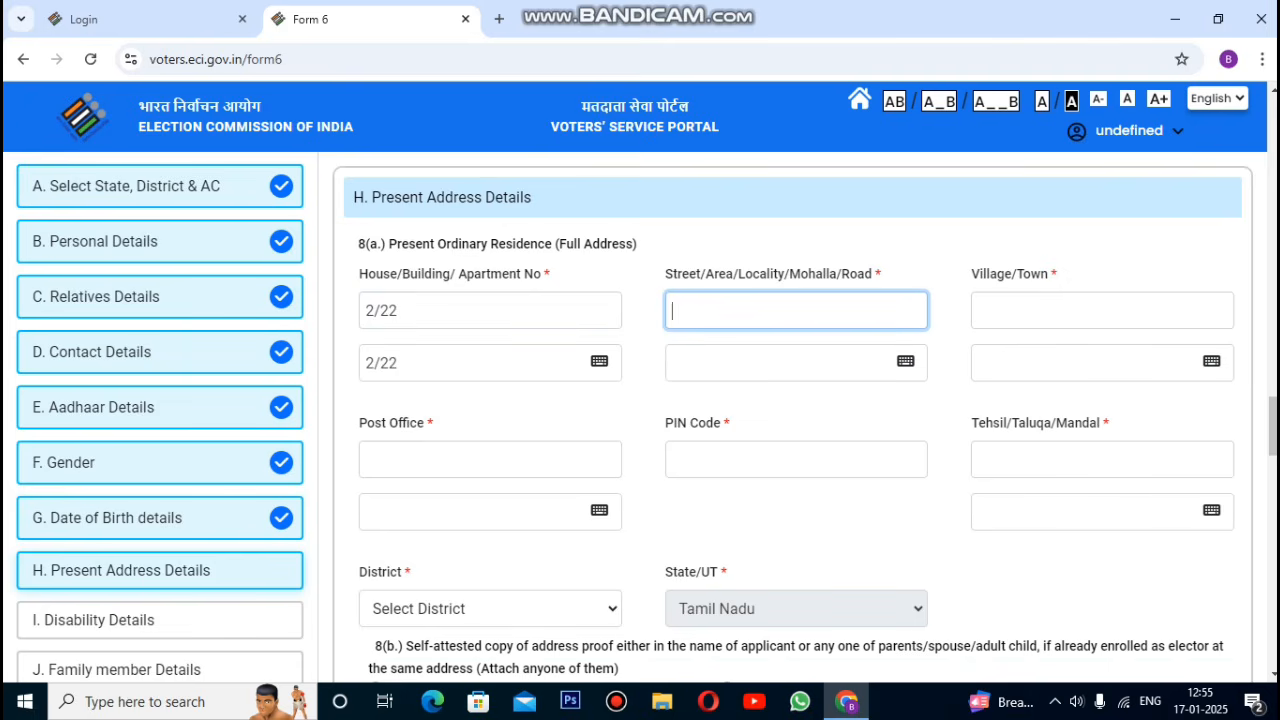
click(780, 363)
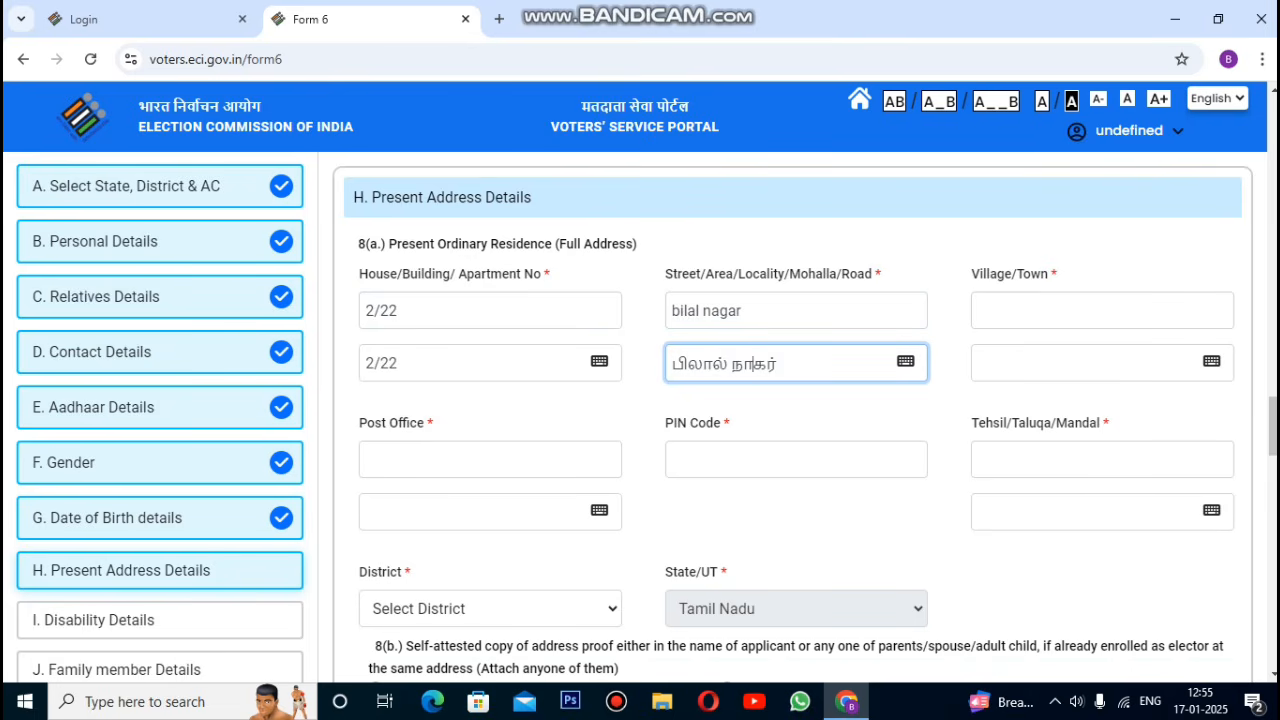
key(BackSpace)
key(Tab)
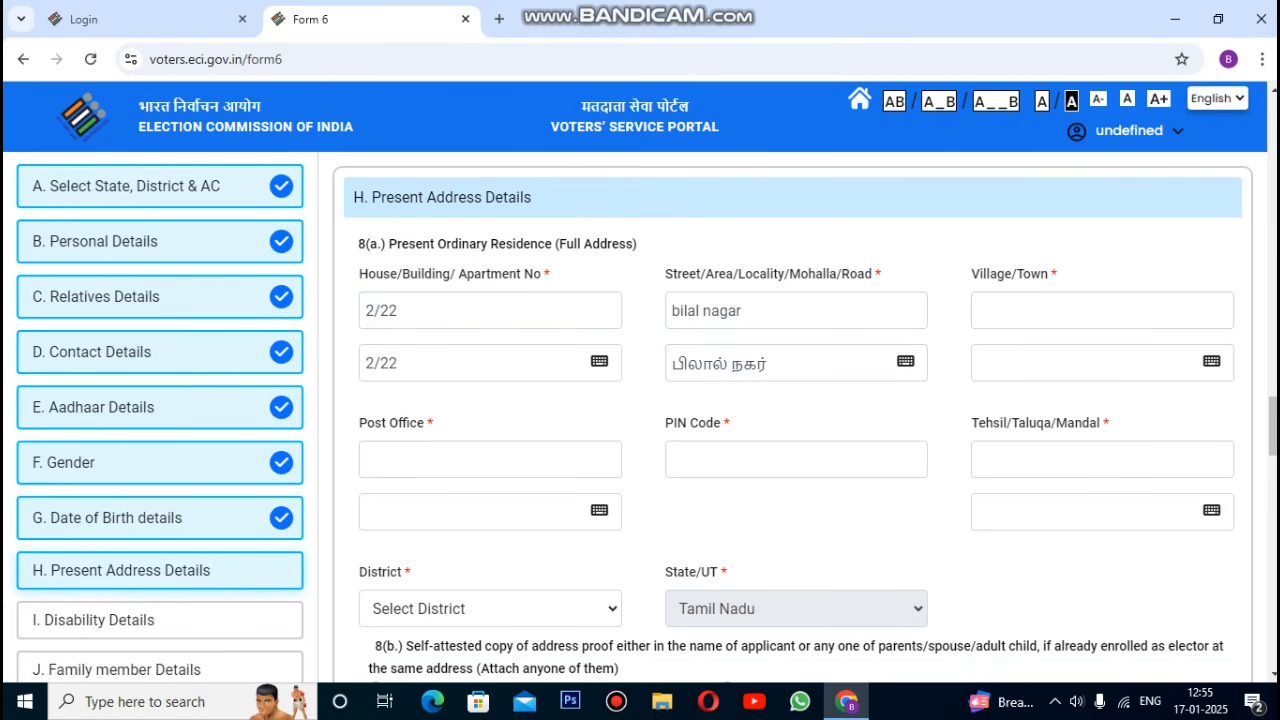
key(Tab)
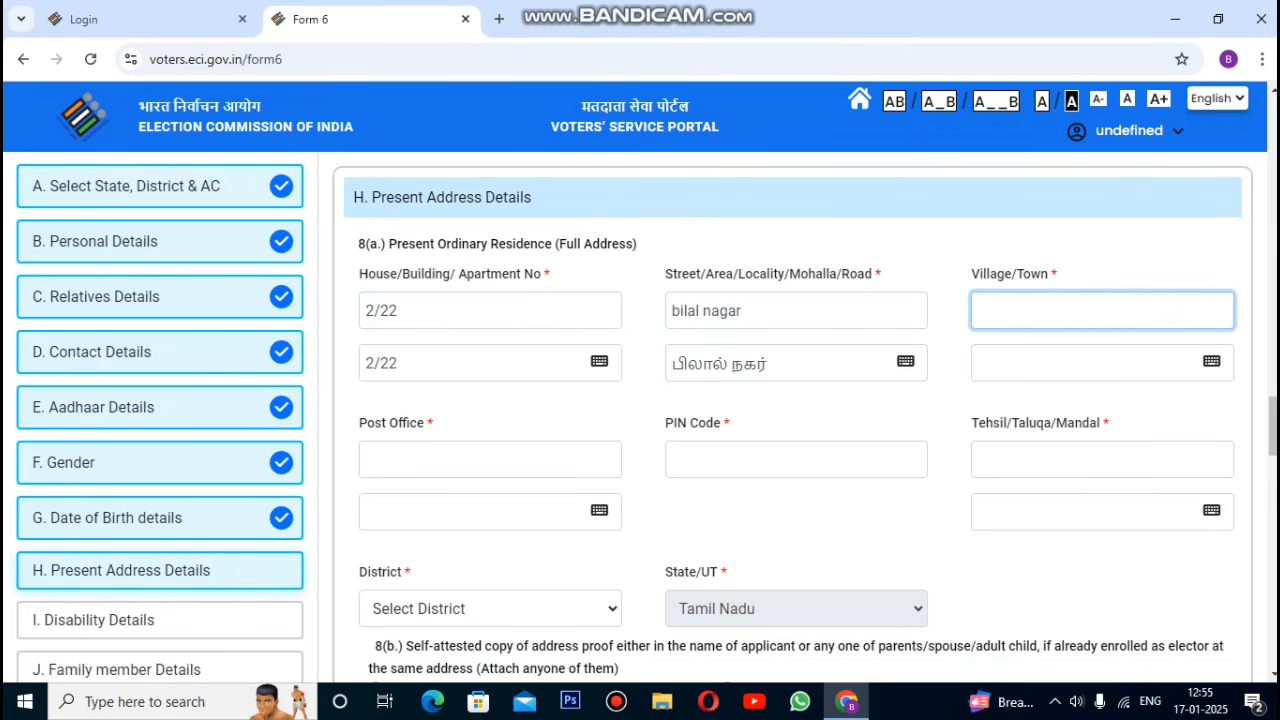
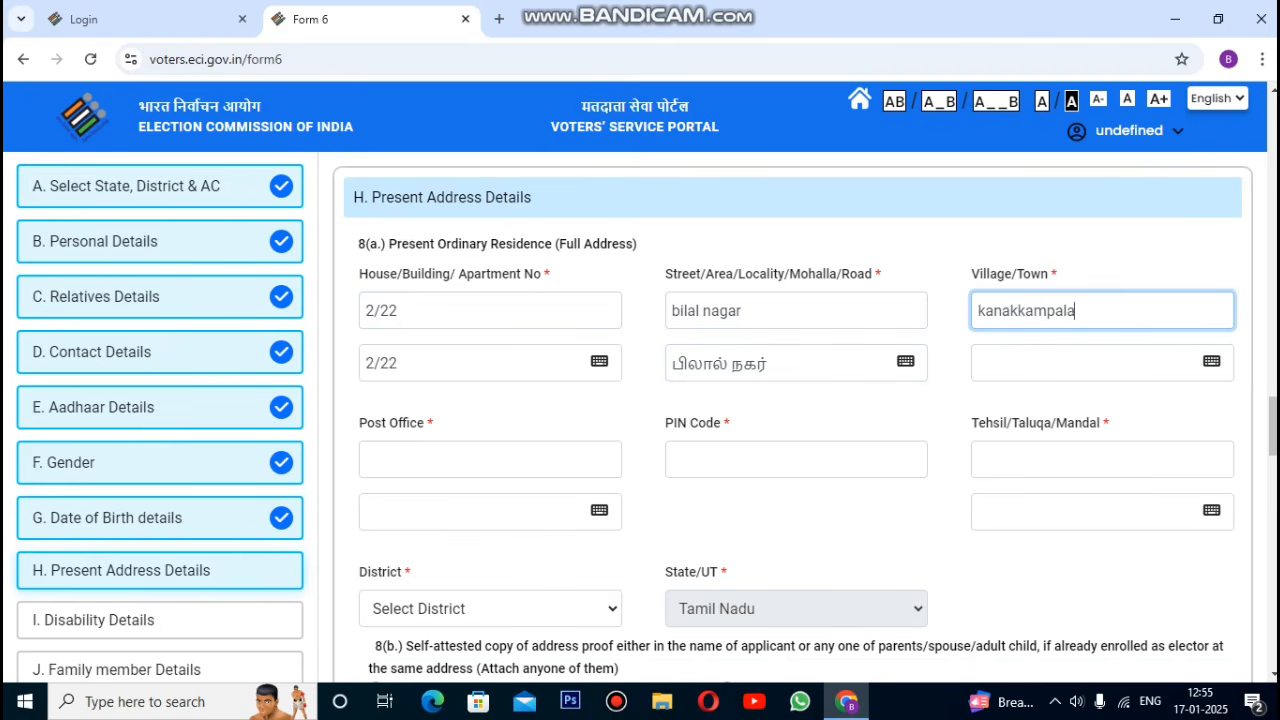
click(796, 459)
Enter the post office, PIN code and tehsil, letting their Tamil versions fill in
scroll(796, 400, down, 1)
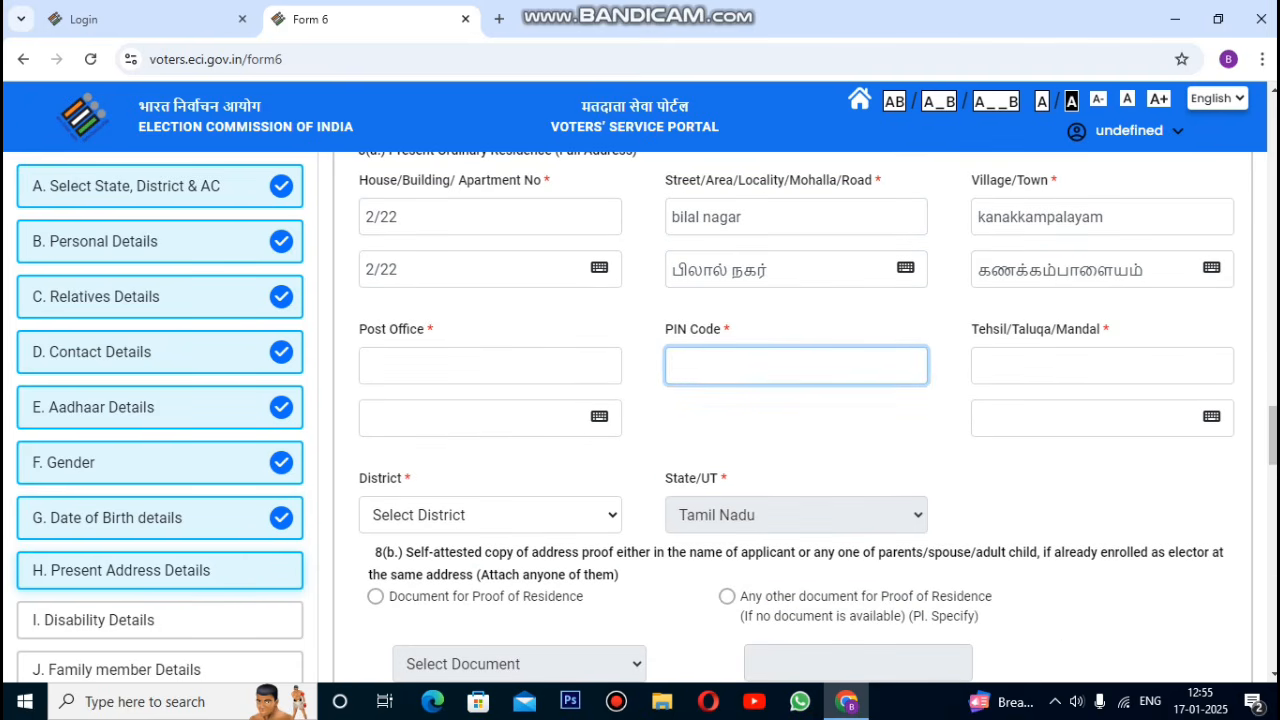
click(490, 365)
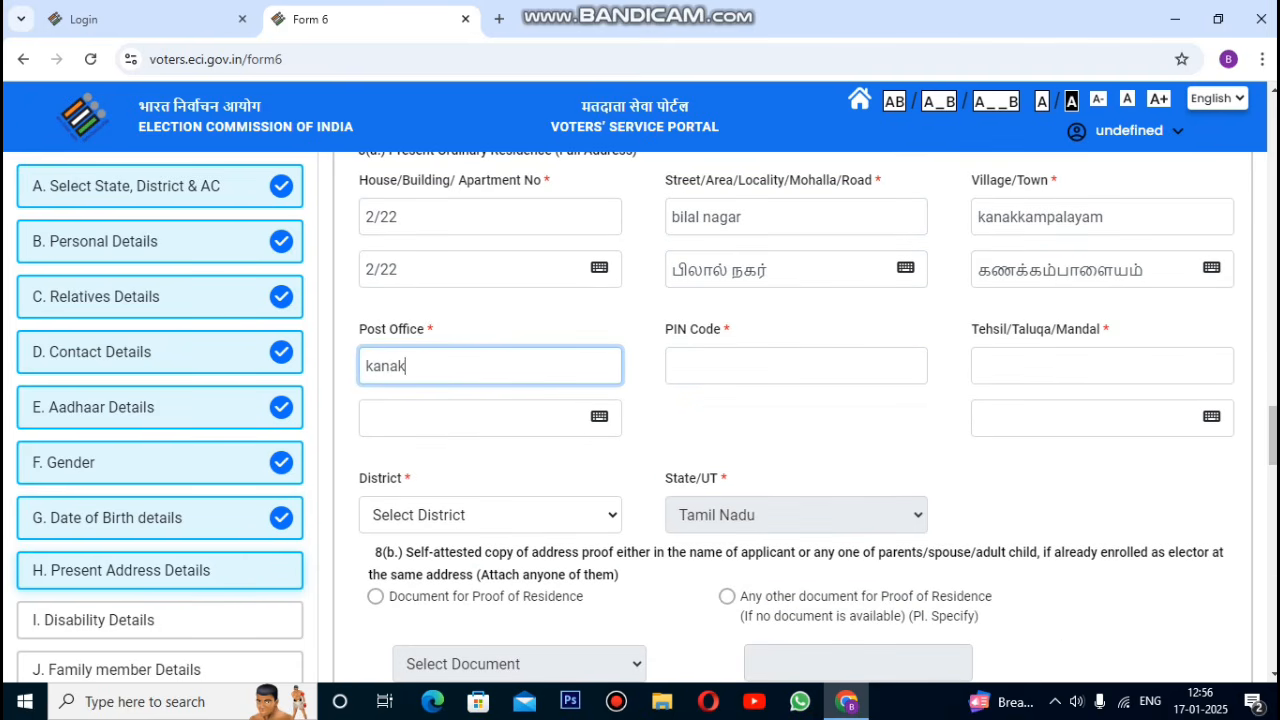
click(796, 365)
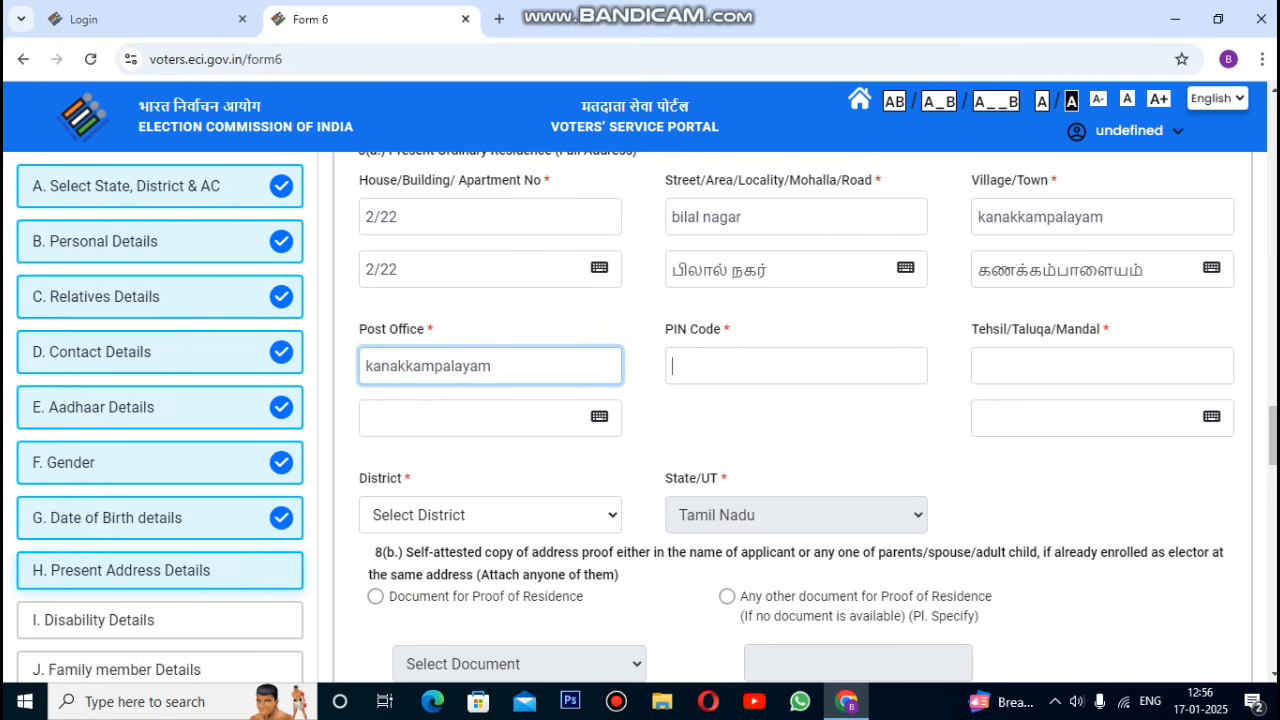
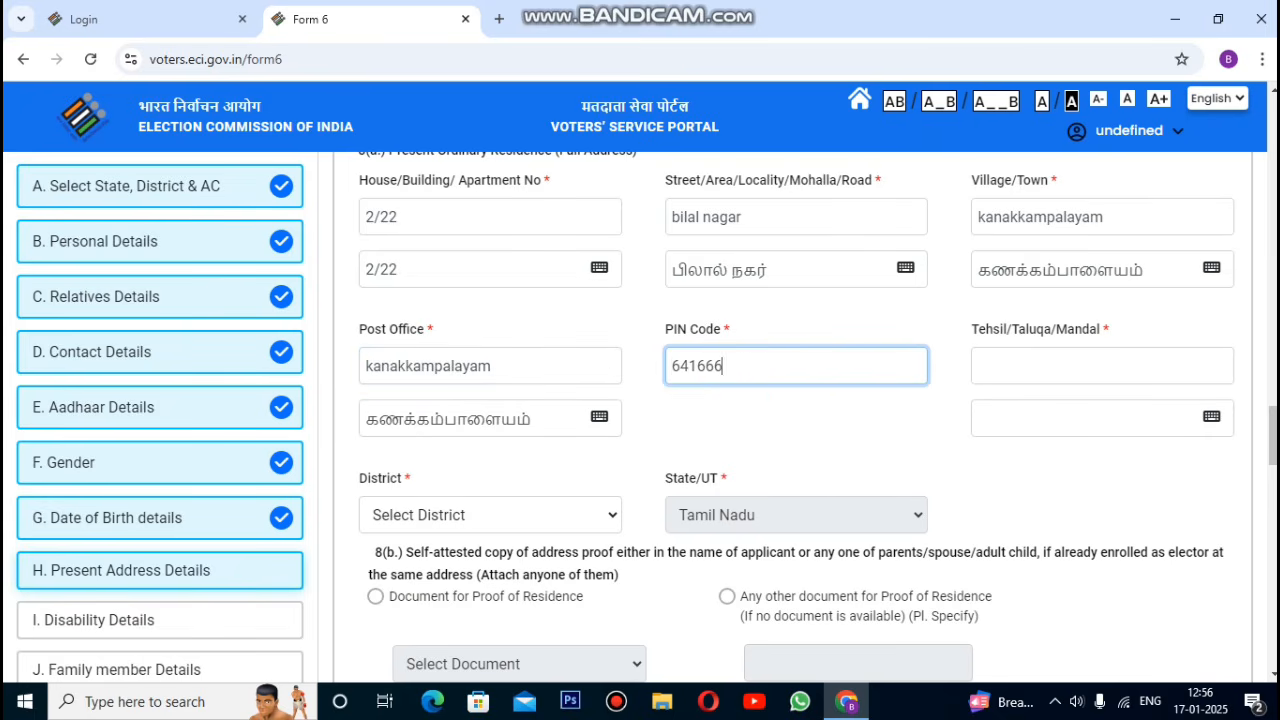
click(1102, 365)
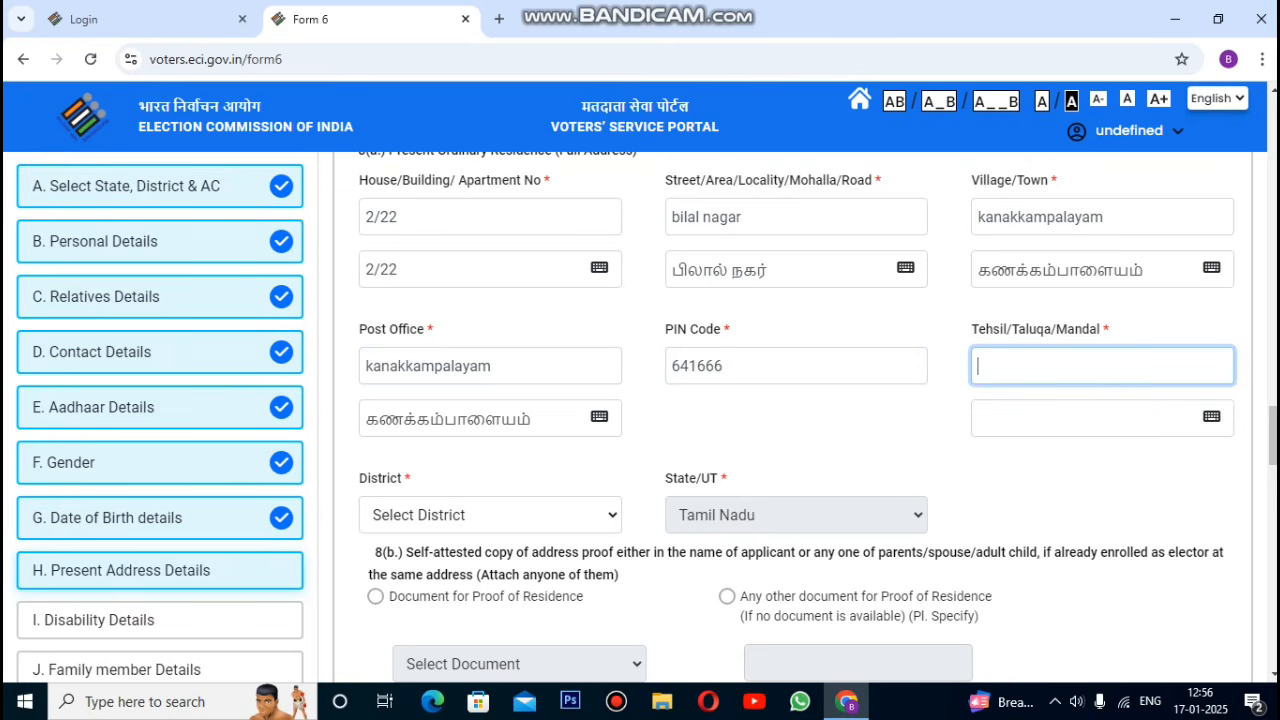
text(tiruppur vadakku)
key(Tab)
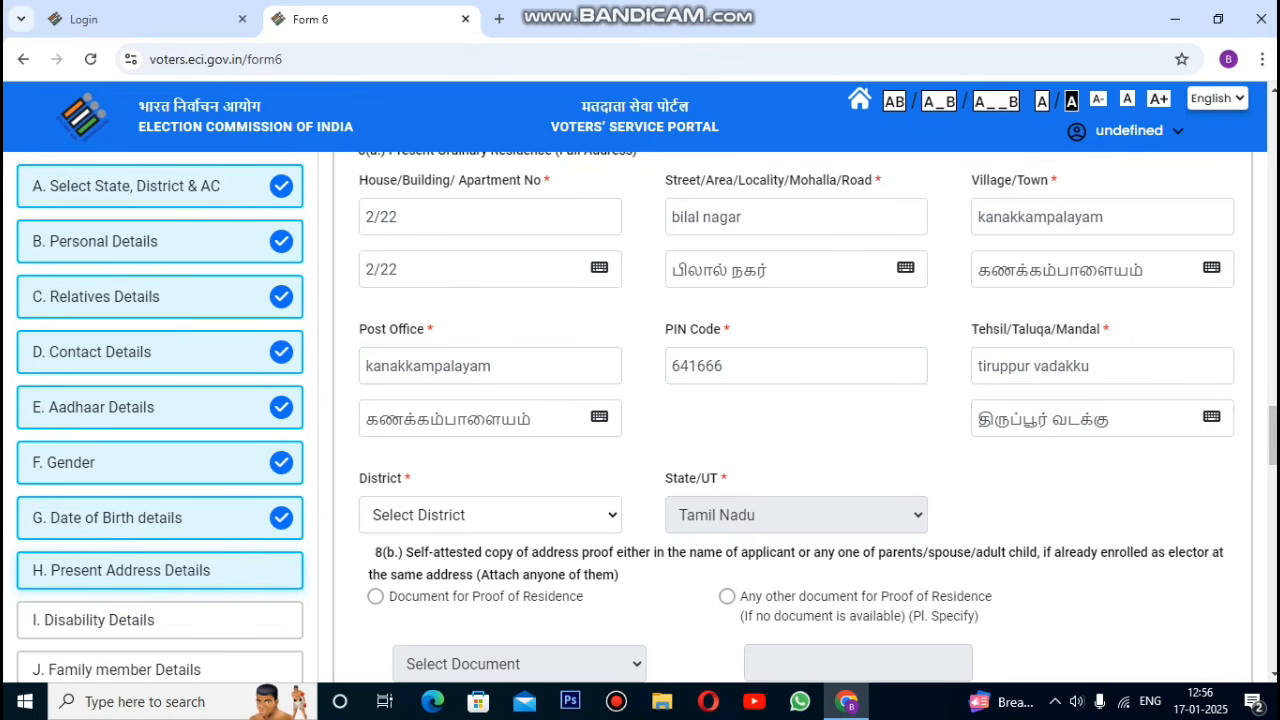
key(Tab)
Set the district to Tiruppur
key(alt+Down)
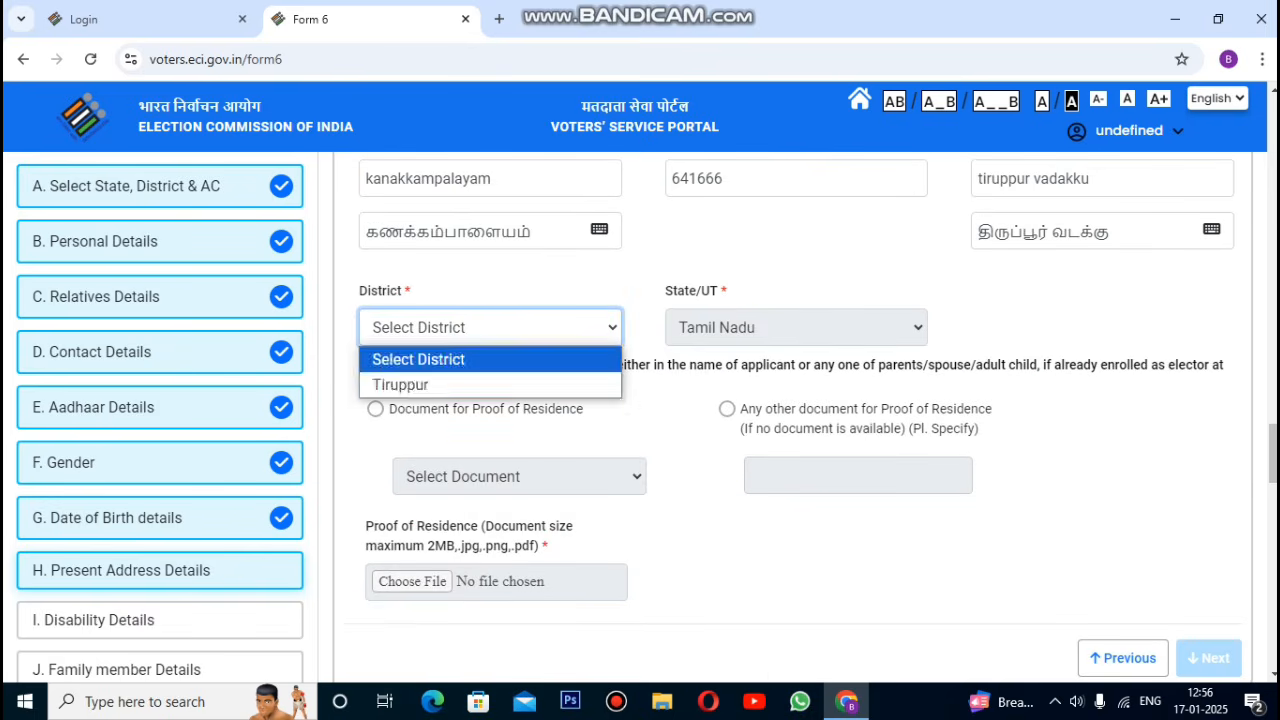
key(Down)
key(Return)
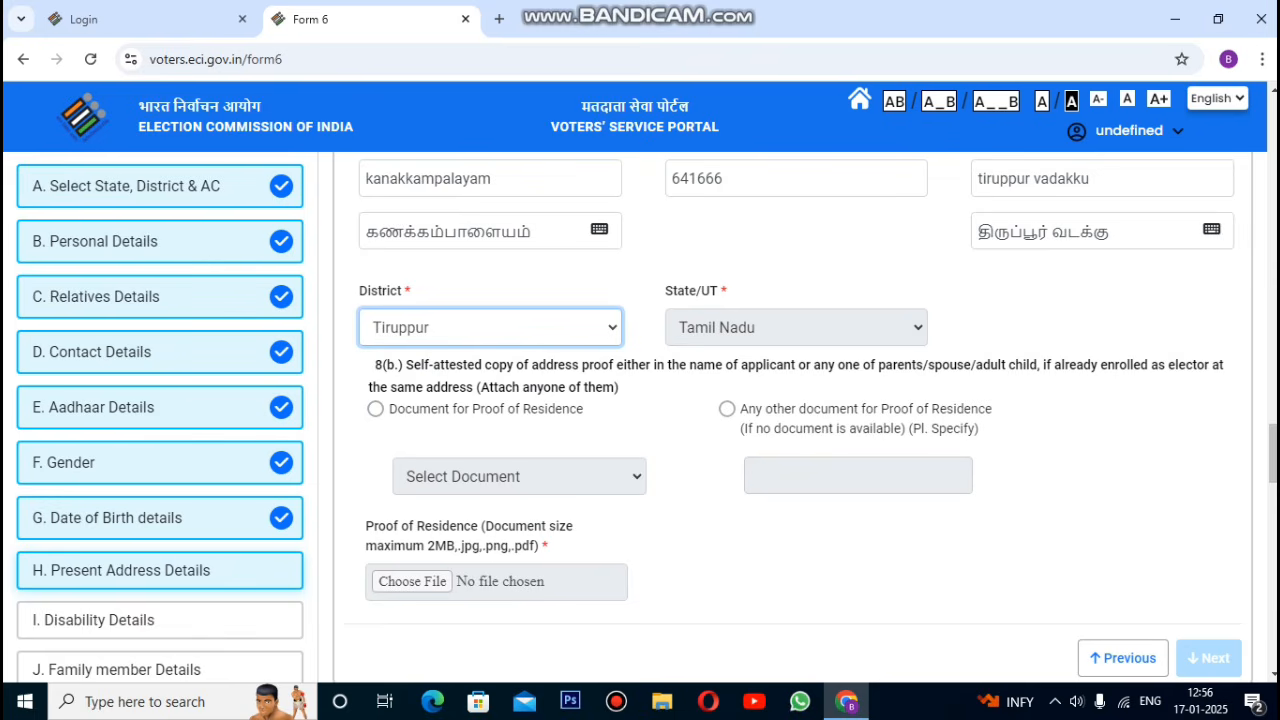
Specify another document as proof of residence, described as 'ration card'
click(375, 408)
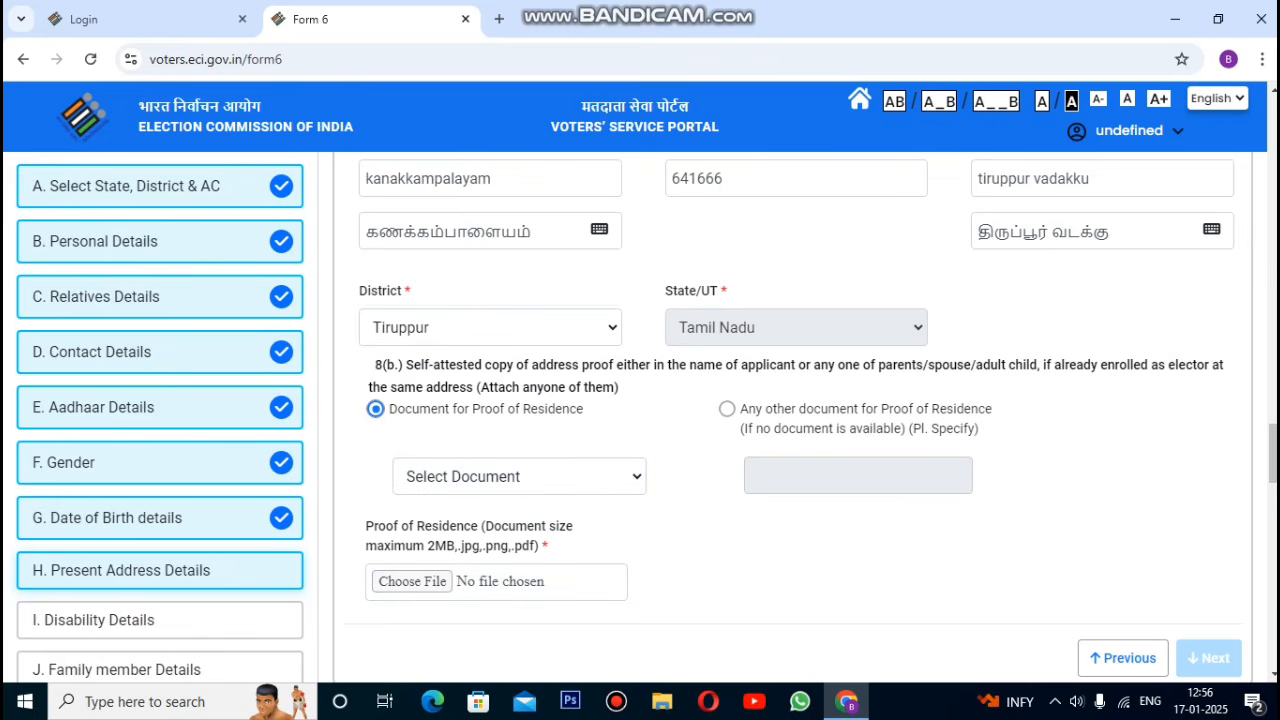
click(519, 476)
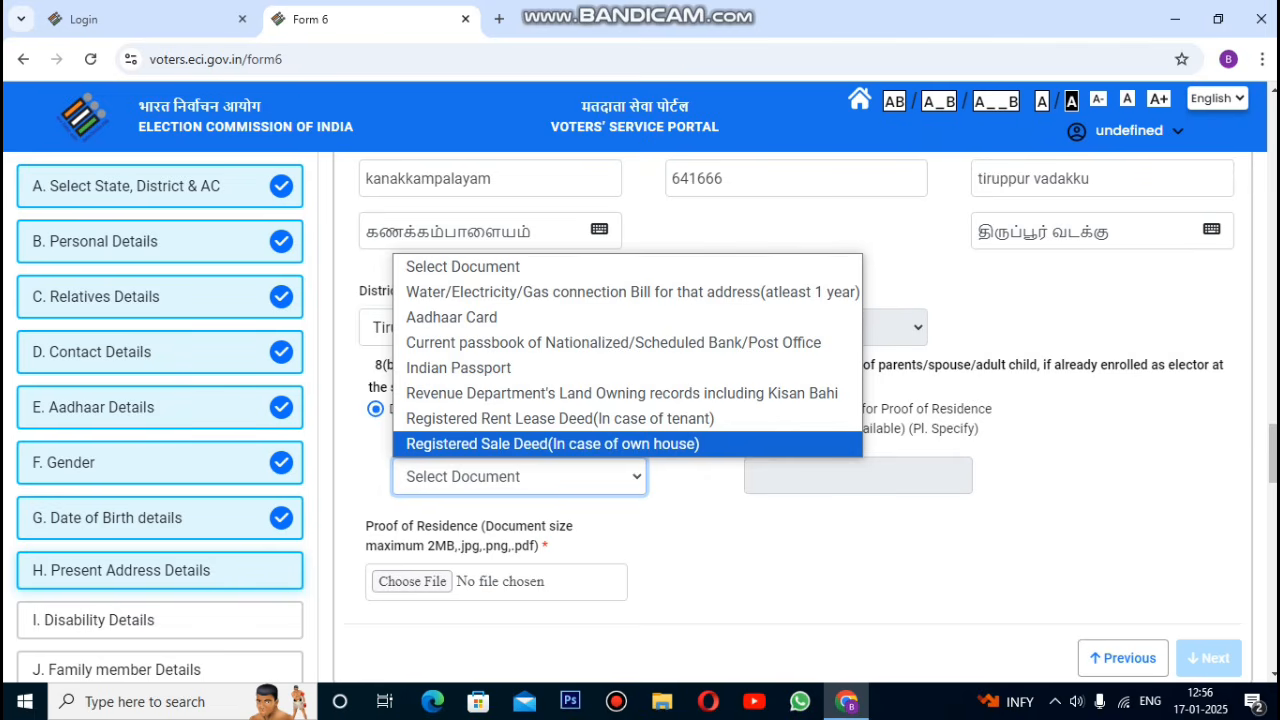
key(Escape)
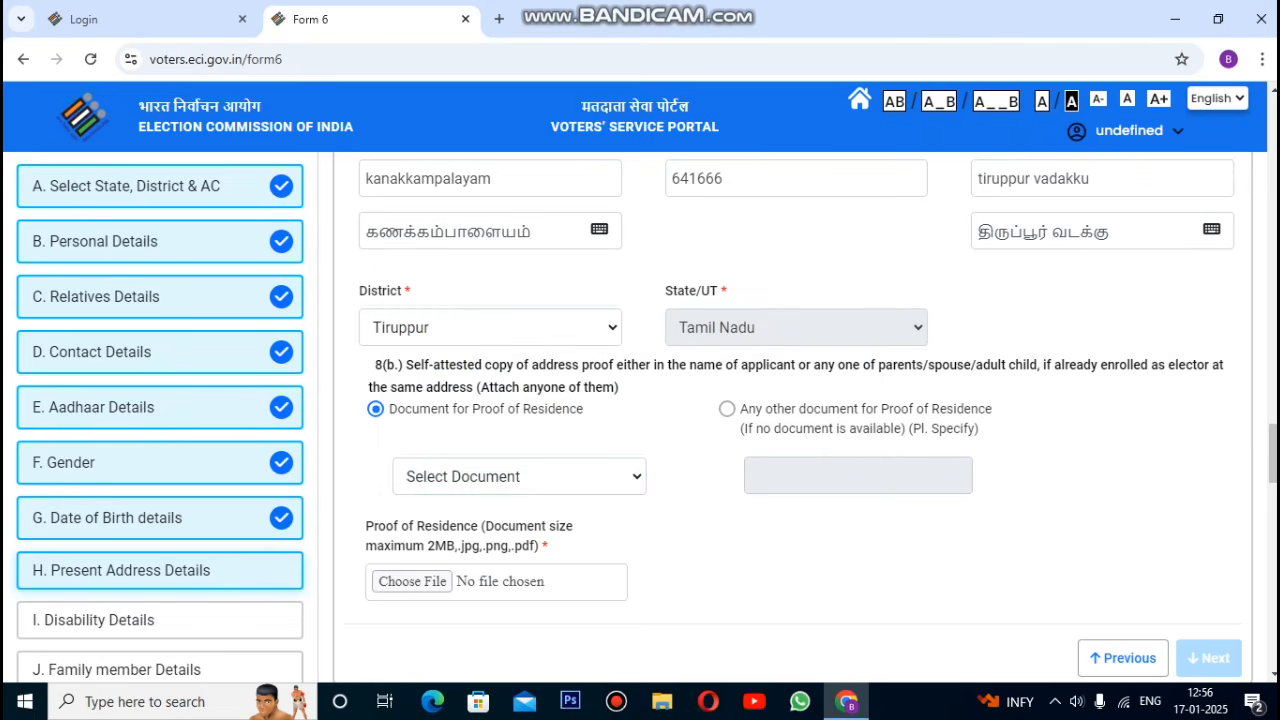
click(727, 408)
click(858, 476)
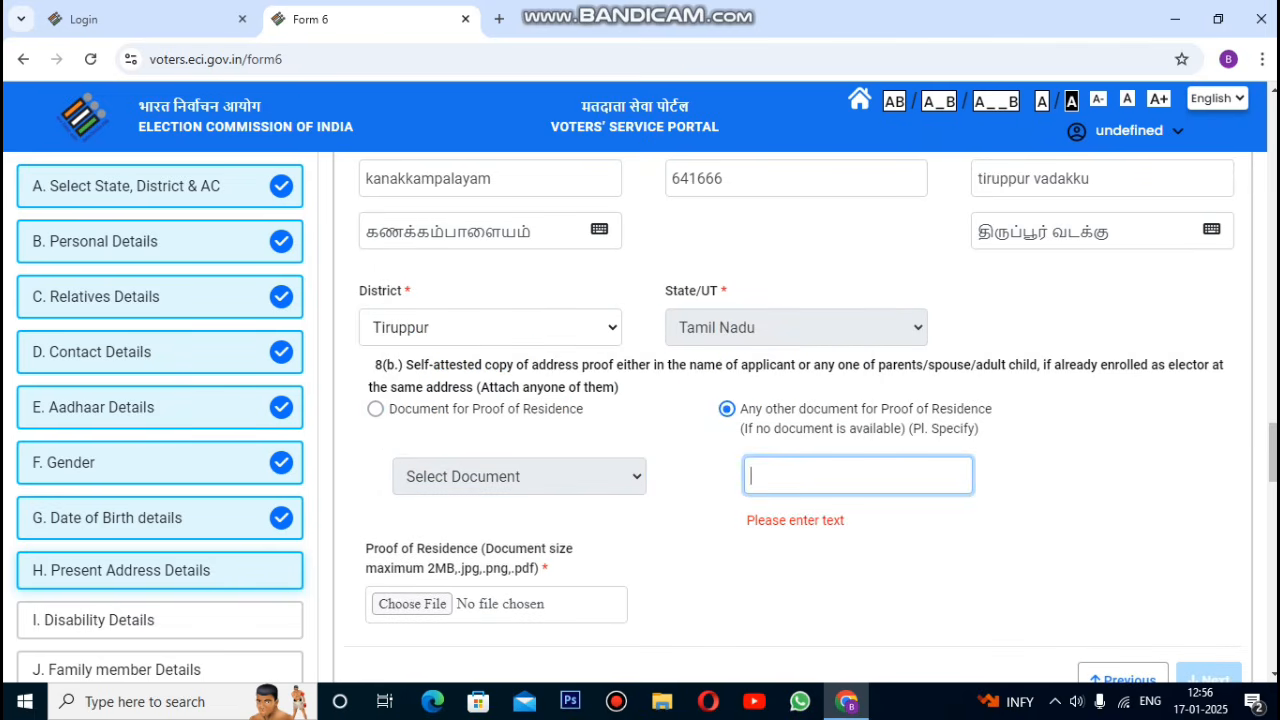
click(858, 476)
text(ration)
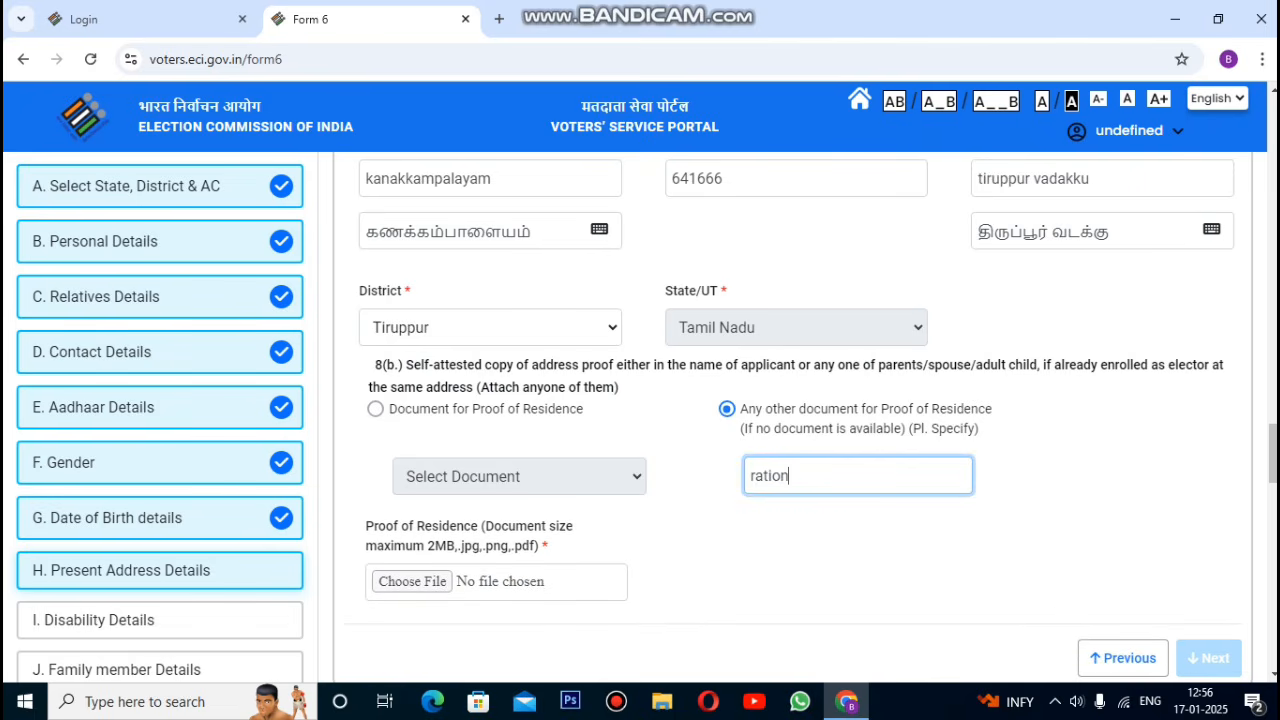
text( card)
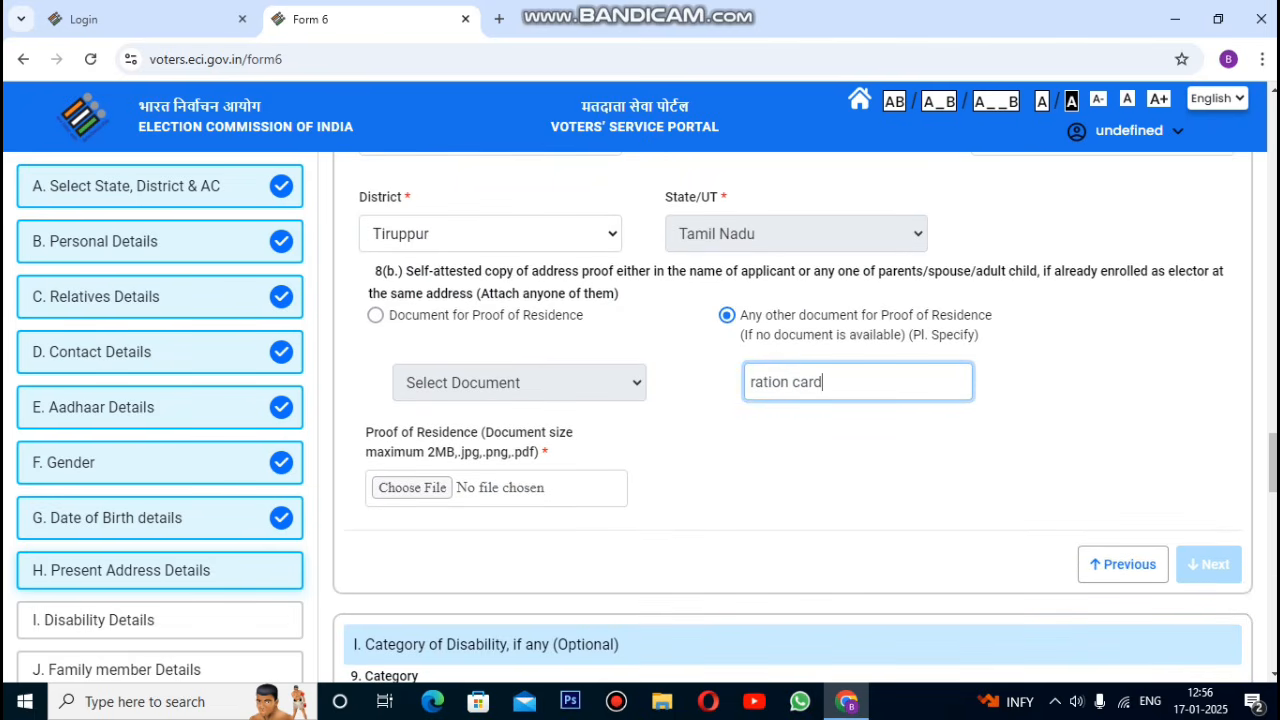
Attach the PDF copy as the residence proof document
click(412, 487)
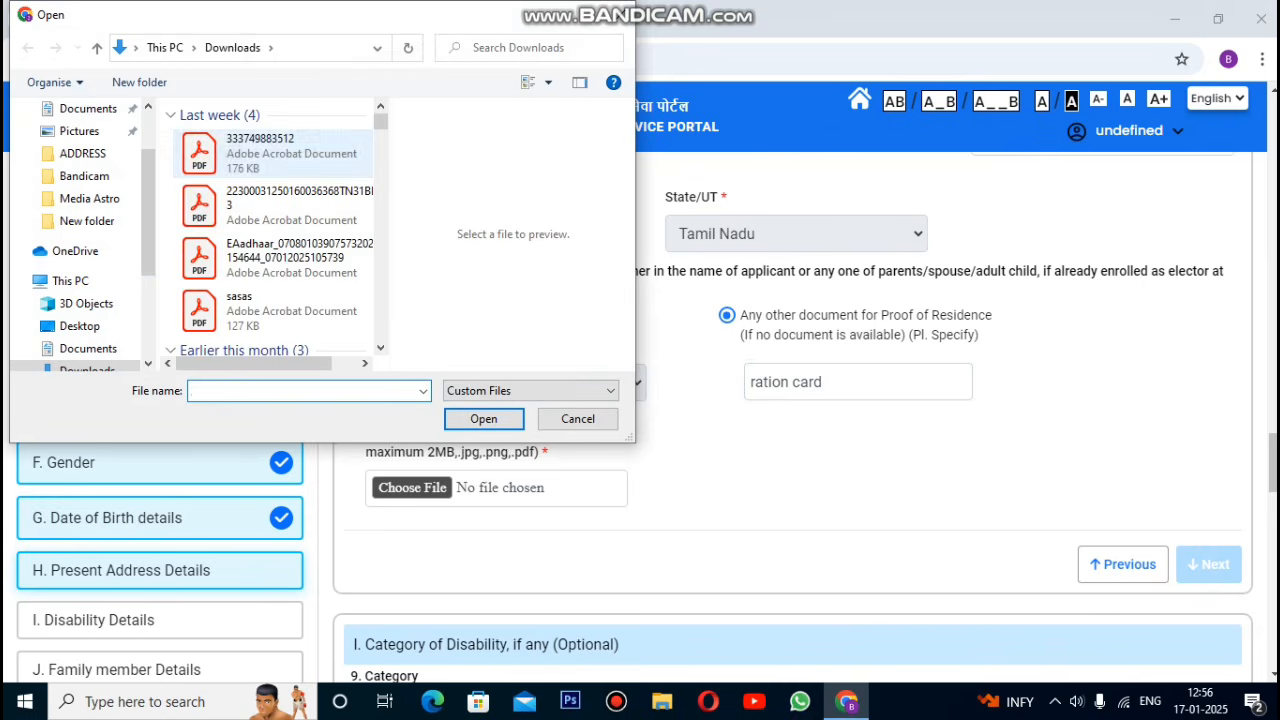
click(260, 153)
click(483, 418)
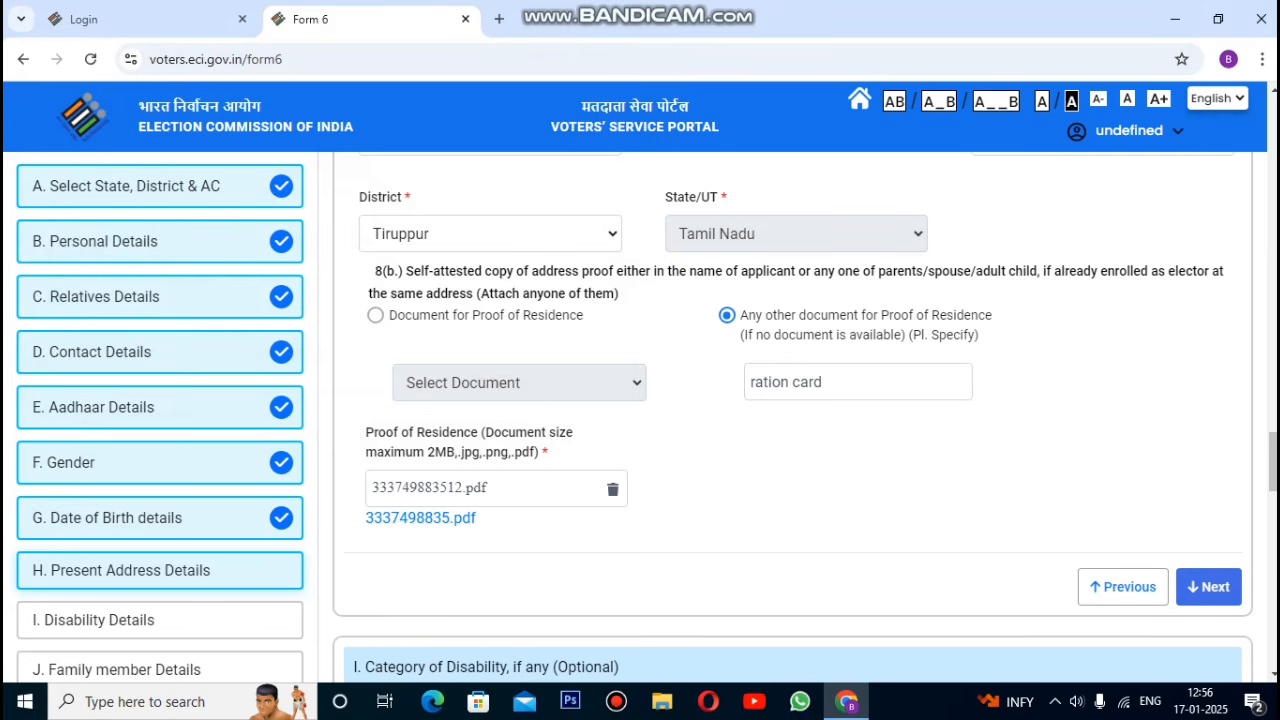
scroll(790, 420, down, 2)
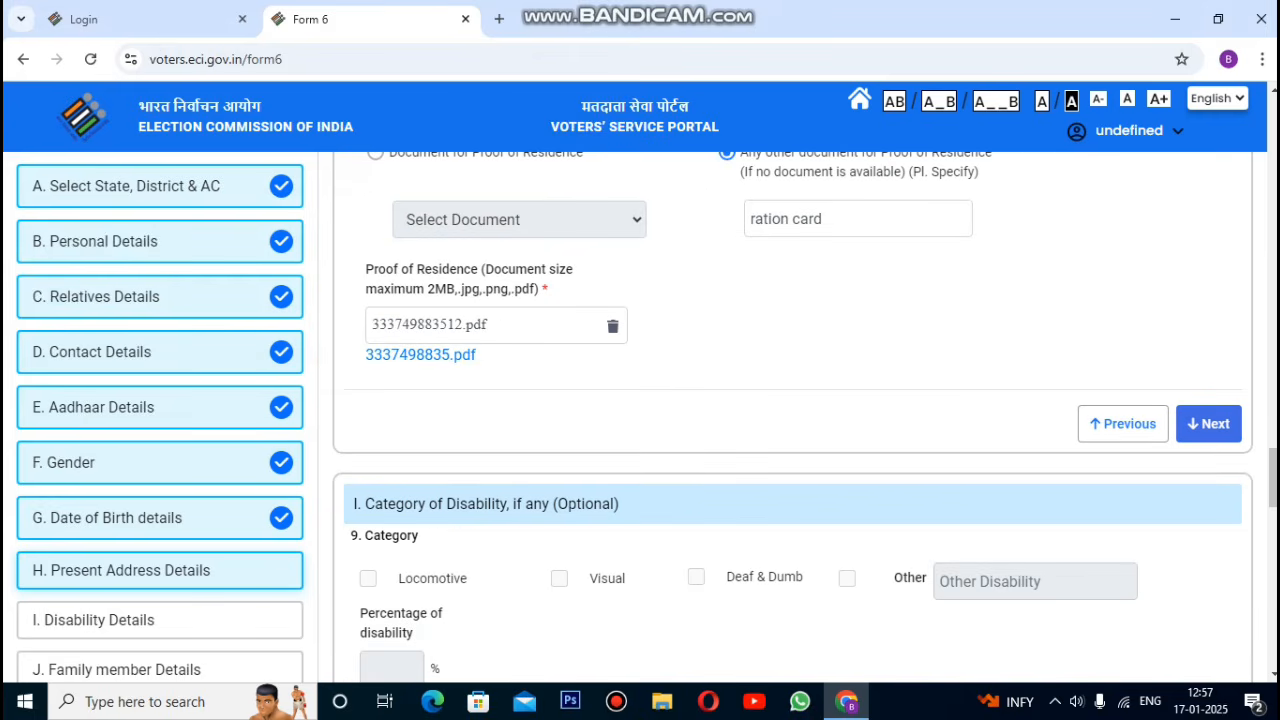
Complete the Present Address section and move through Disability Details to Family Member details
click(1208, 423)
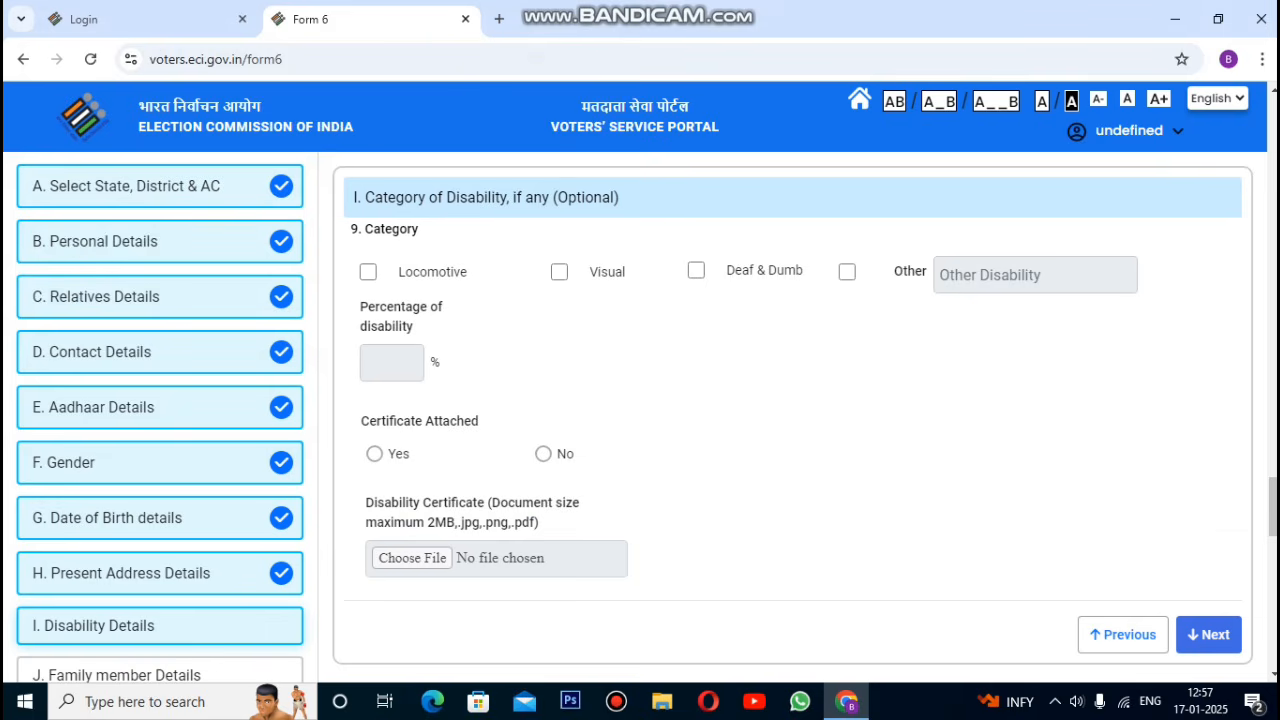
scroll(793, 415, down, 1)
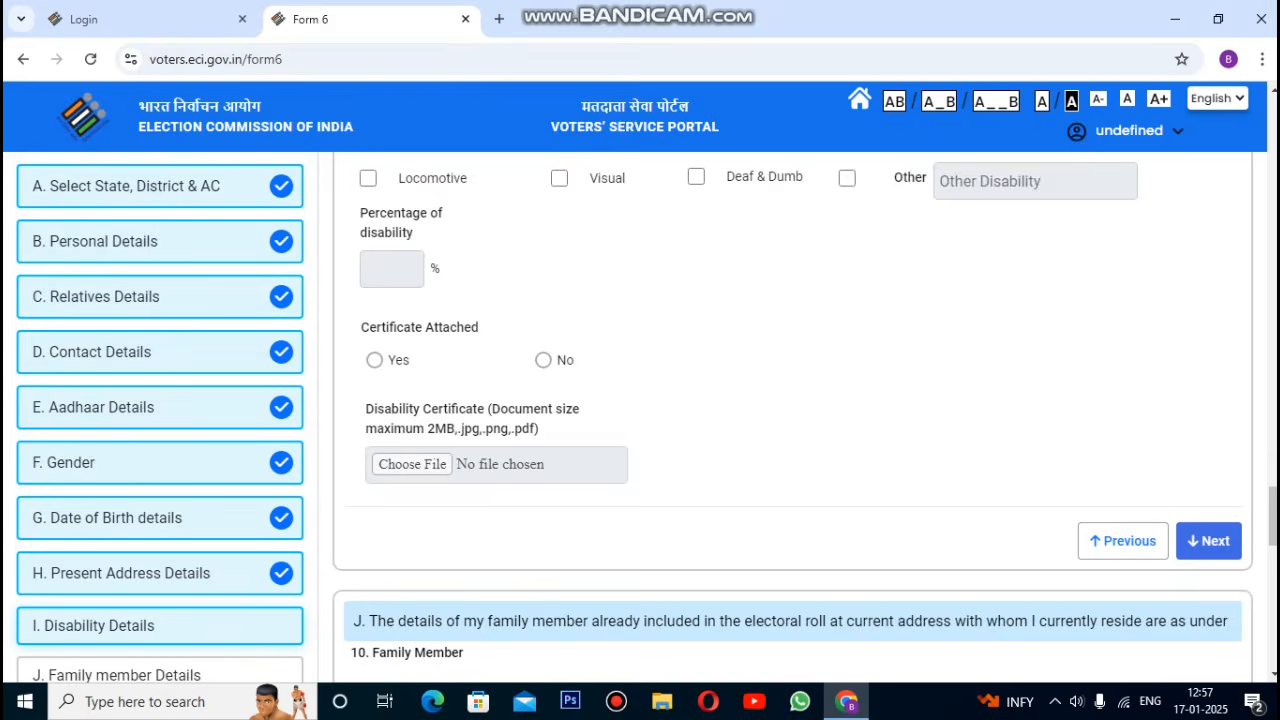
scroll(793, 415, down, 5)
scroll(793, 415, down, 1)
scroll(793, 415, up, 1)
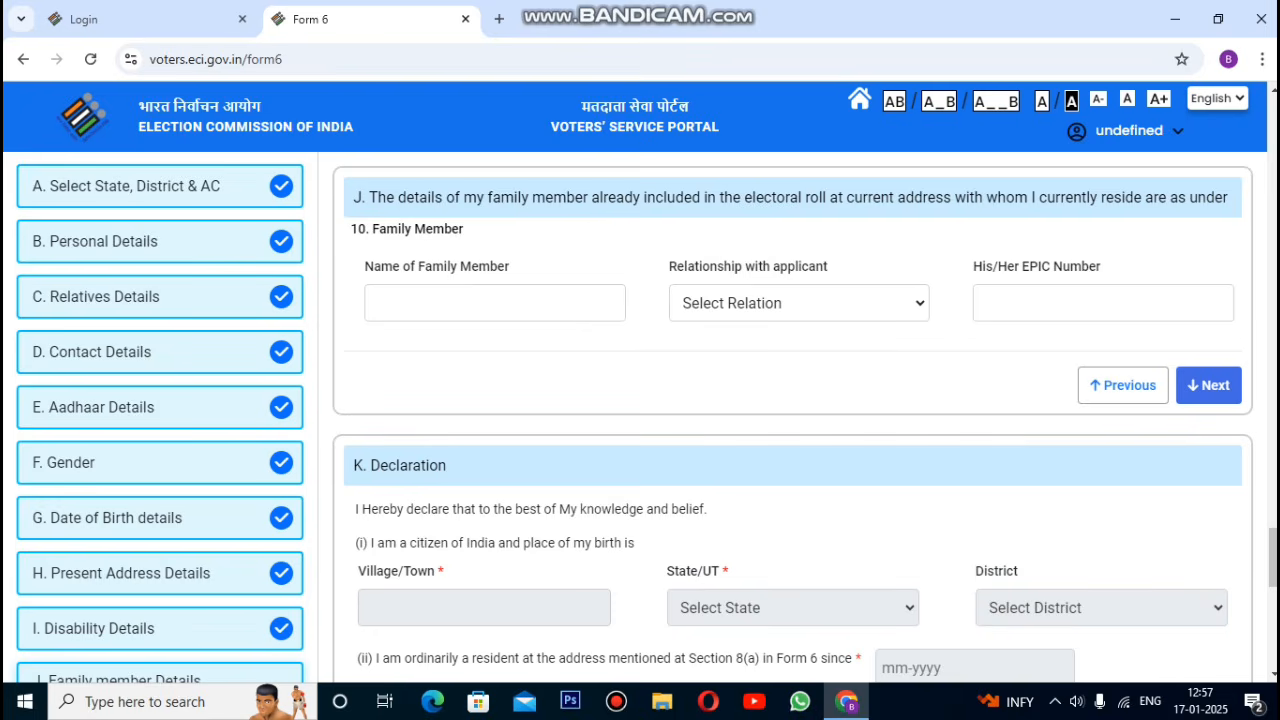
Select Father as the family member's relationship with the applicant
click(798, 303)
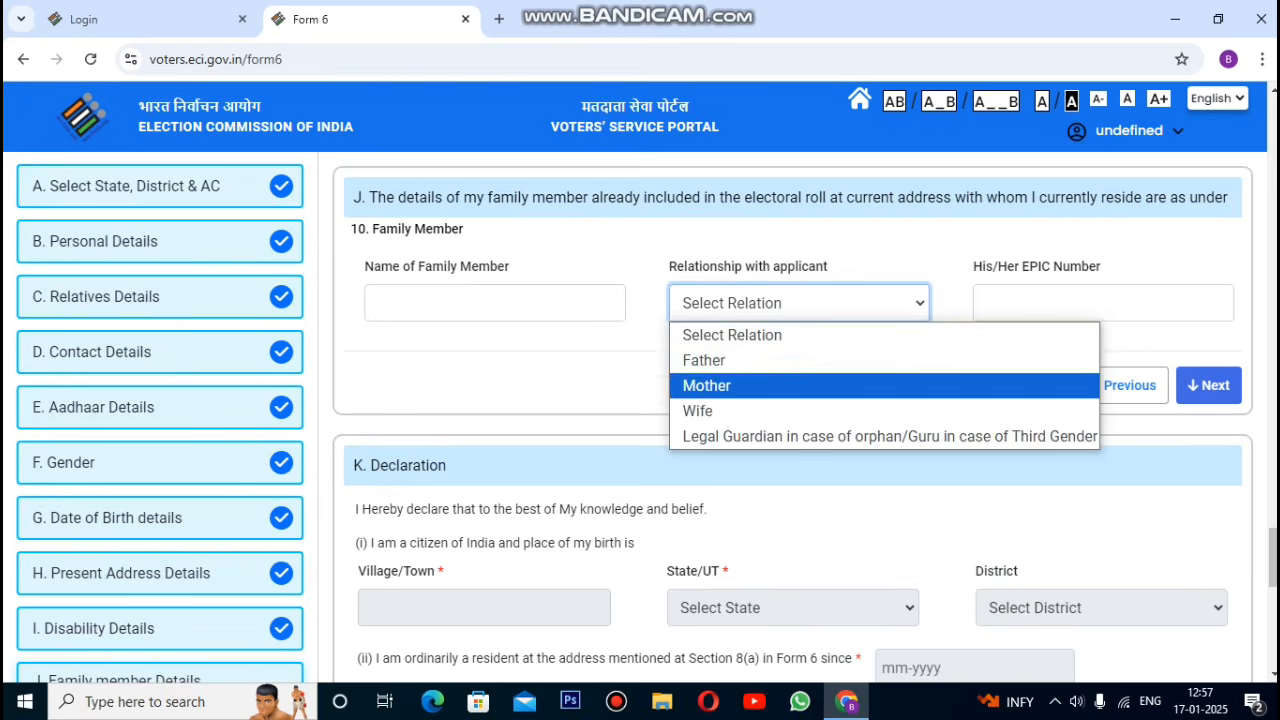
click(700, 360)
click(1103, 303)
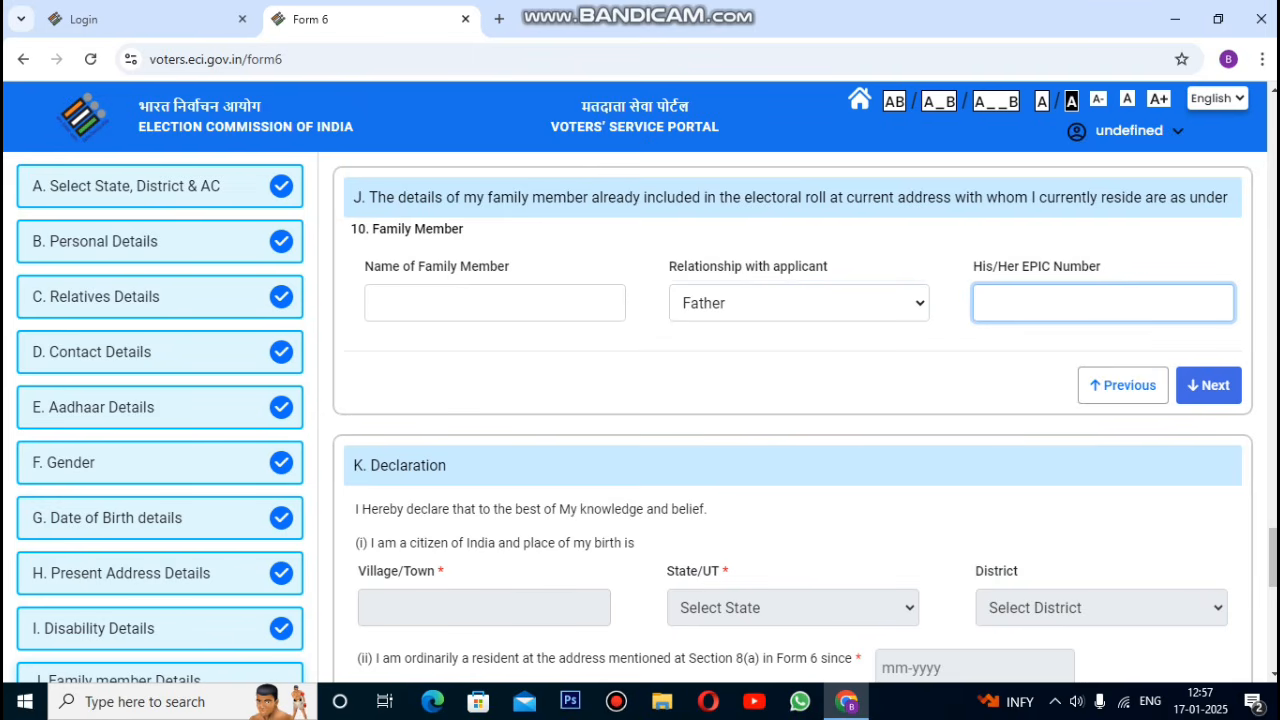
In the Declaration, give birthplace village kkk, state Tamil Nadu, district Tiruppur
key(Return)
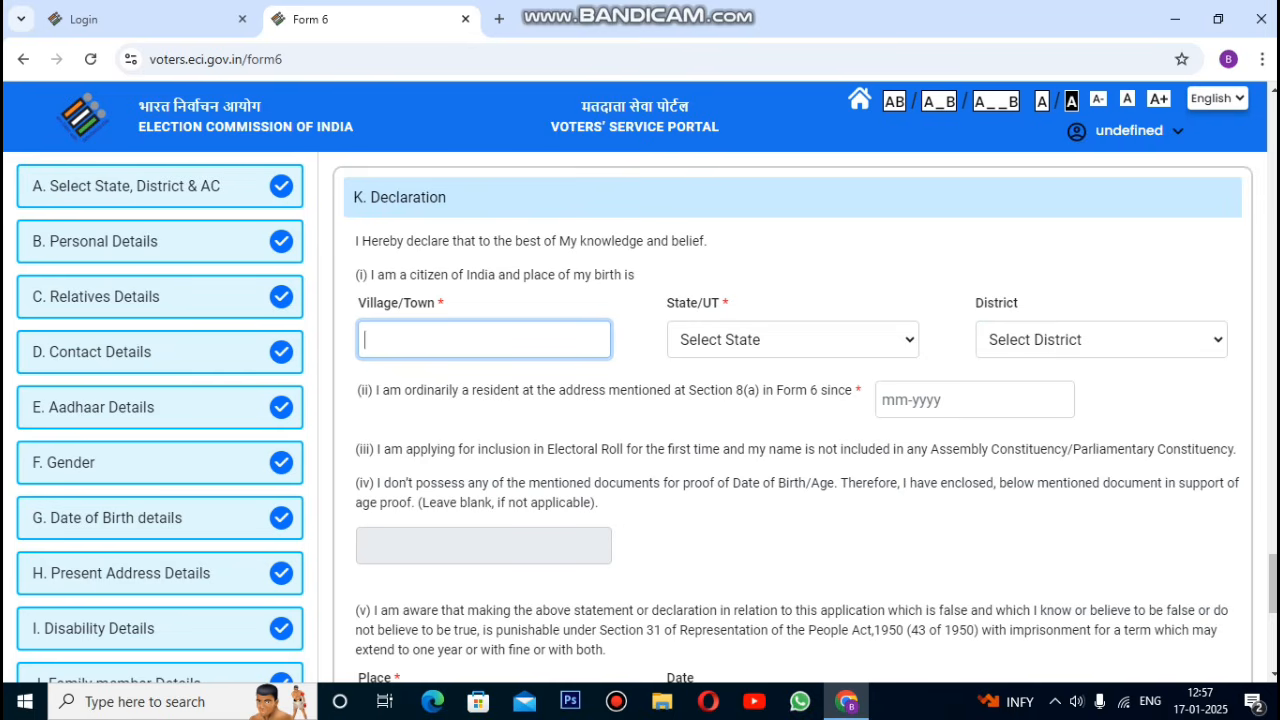
text(kkk)
key(Tab)
key(alt+Down)
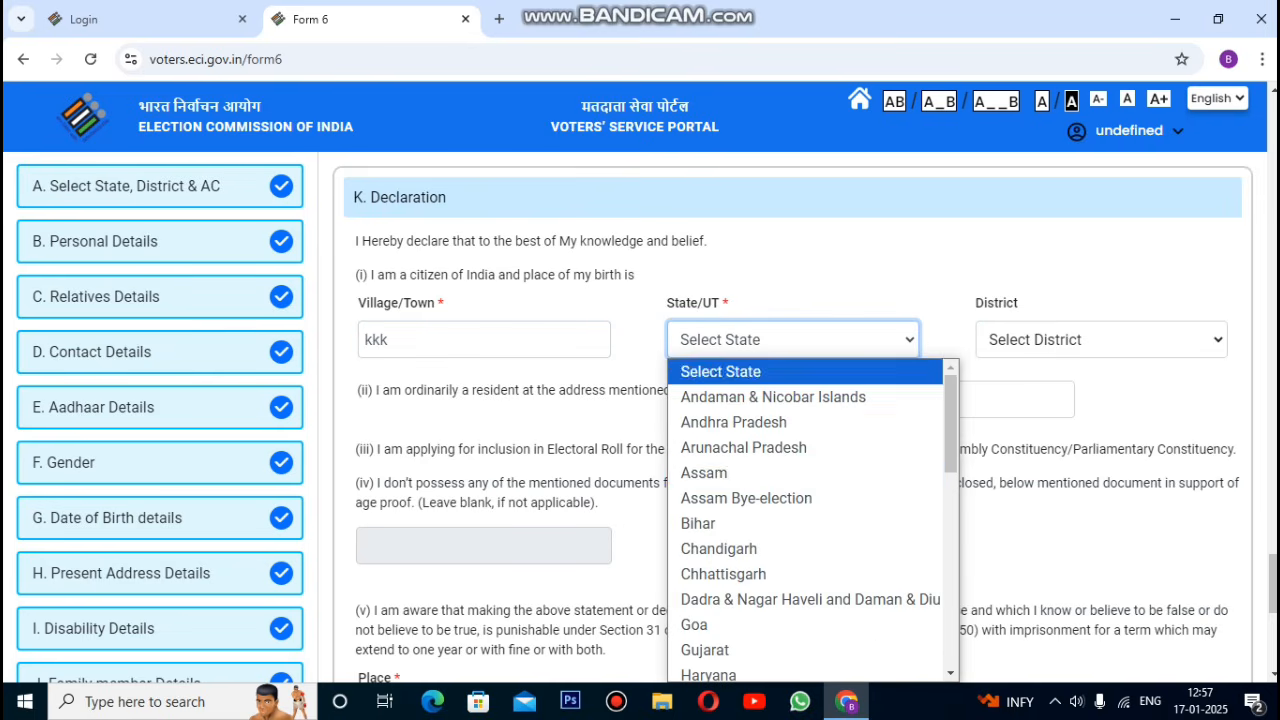
text(as)
text(tamil)
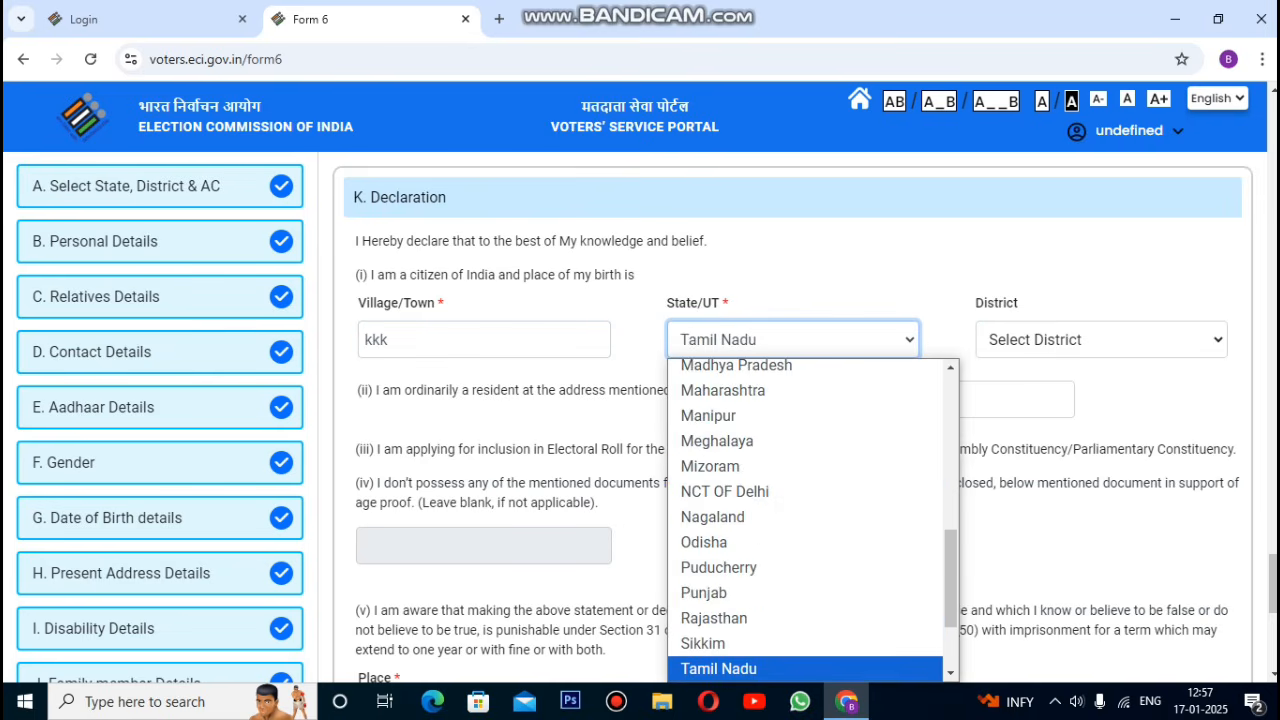
key(Return)
key(Tab)
key(alt+Down)
text(c)
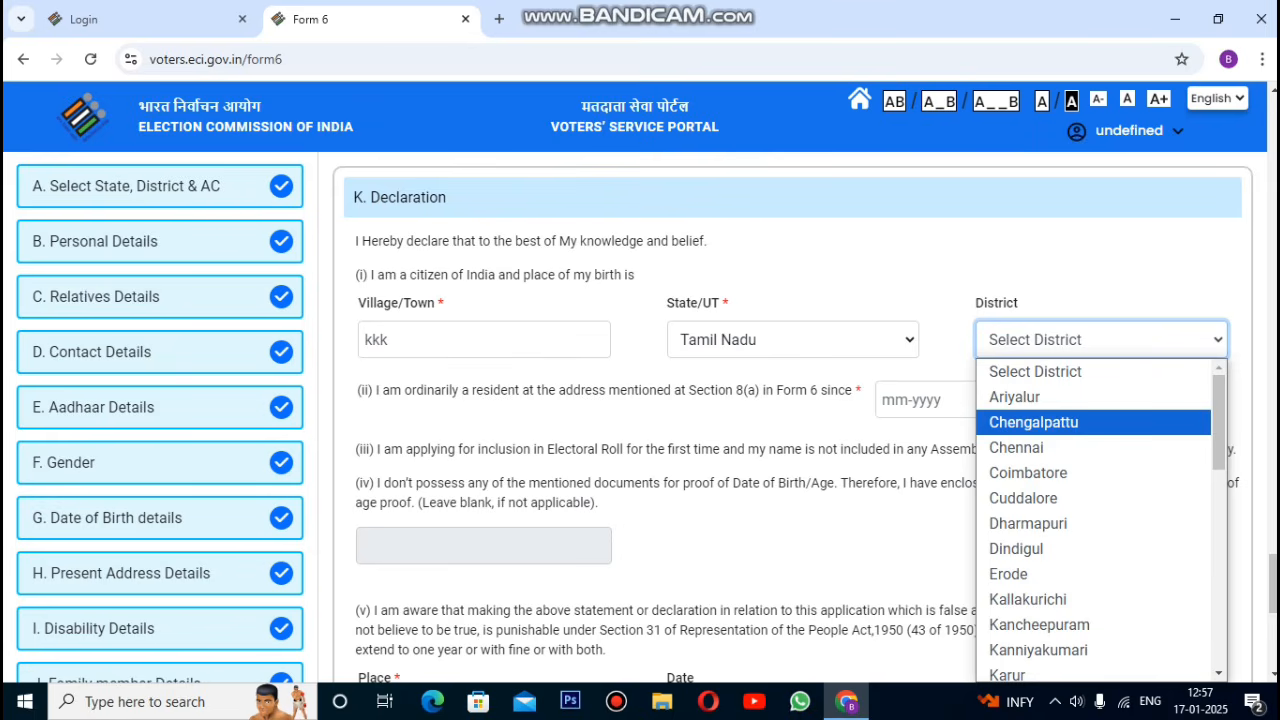
text(tiruppur)
key(Return)
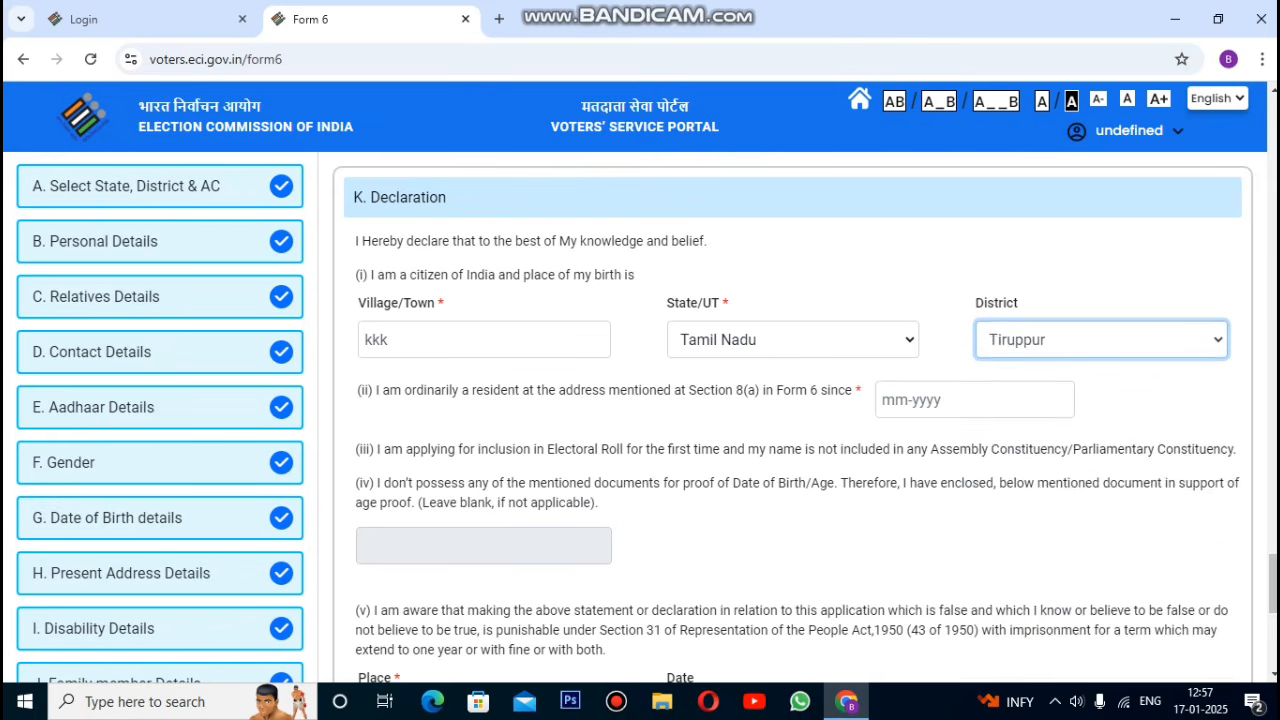
Set residence since to 01-2025 and the place of declaration to 'tiruppur'
scroll(790, 420, down, 1)
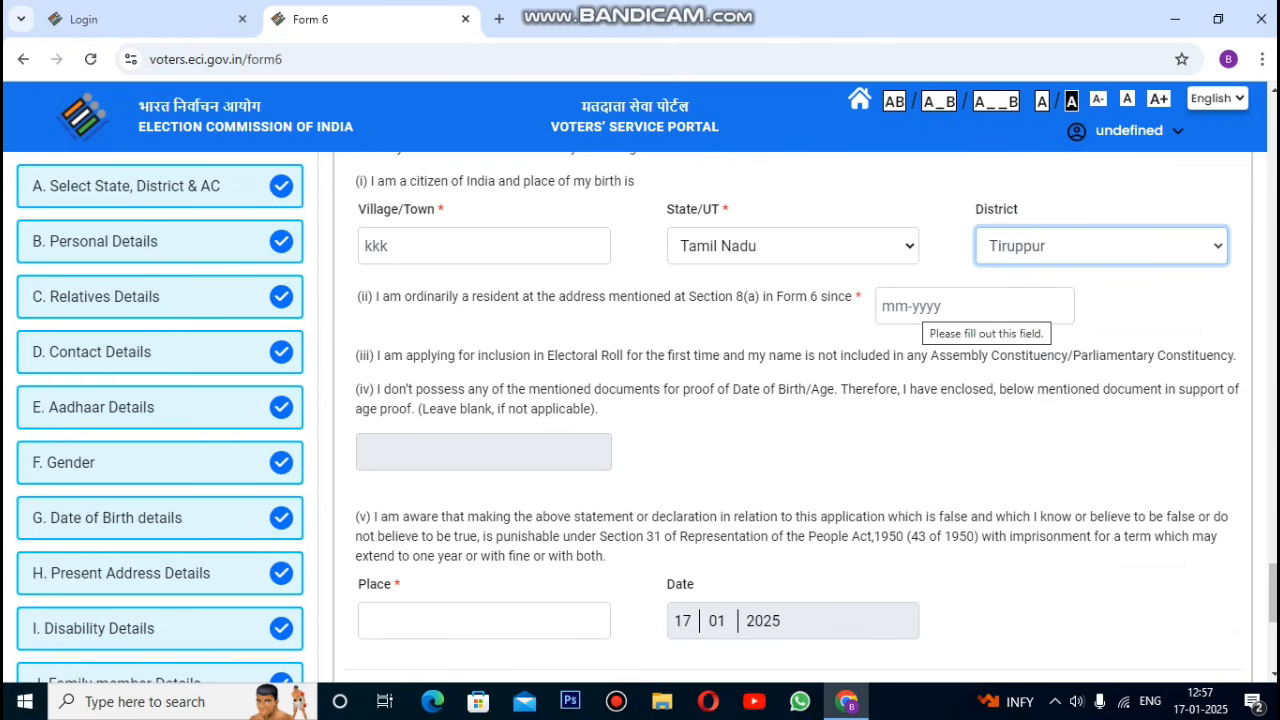
click(905, 306)
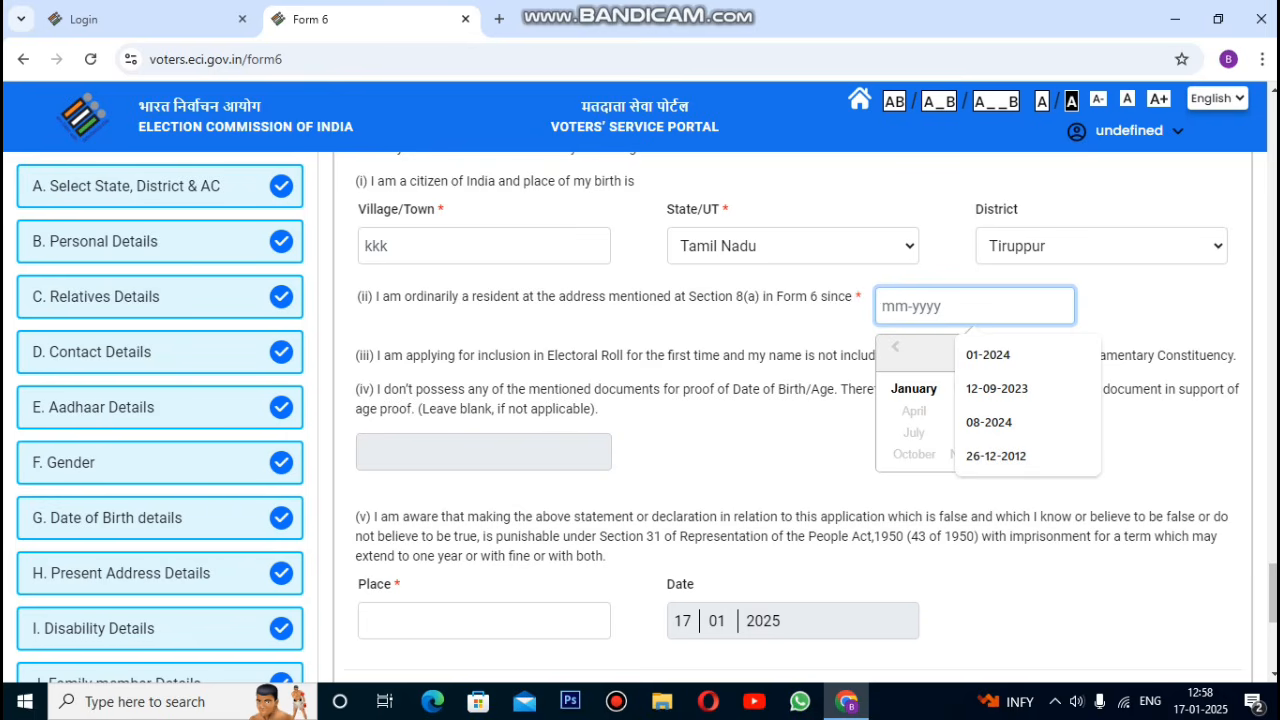
click(913, 388)
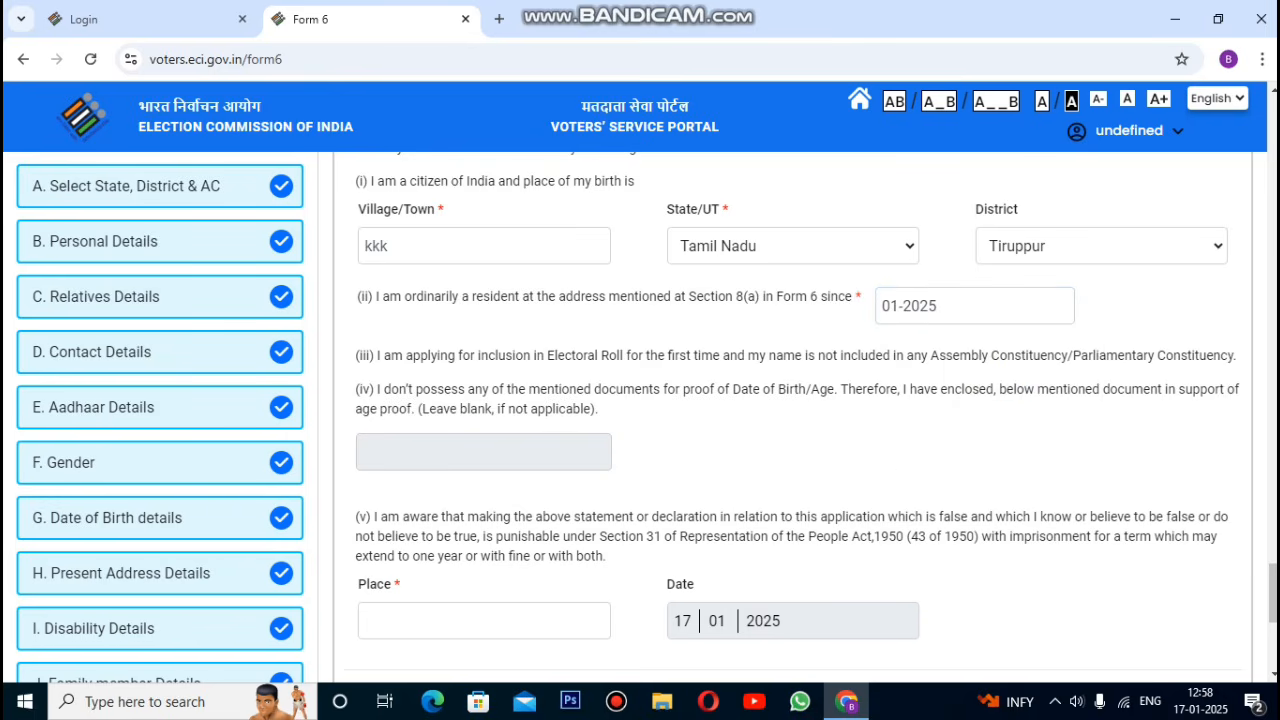
scroll(790, 400, down, 1)
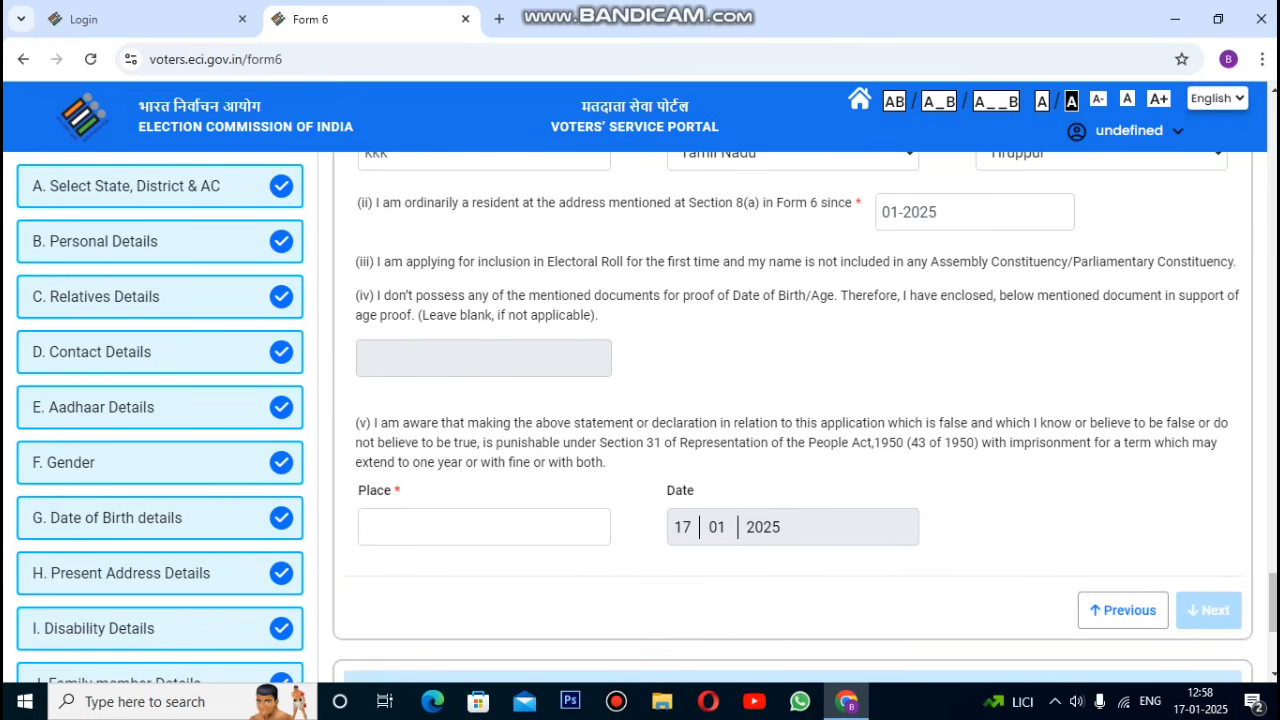
click(484, 527)
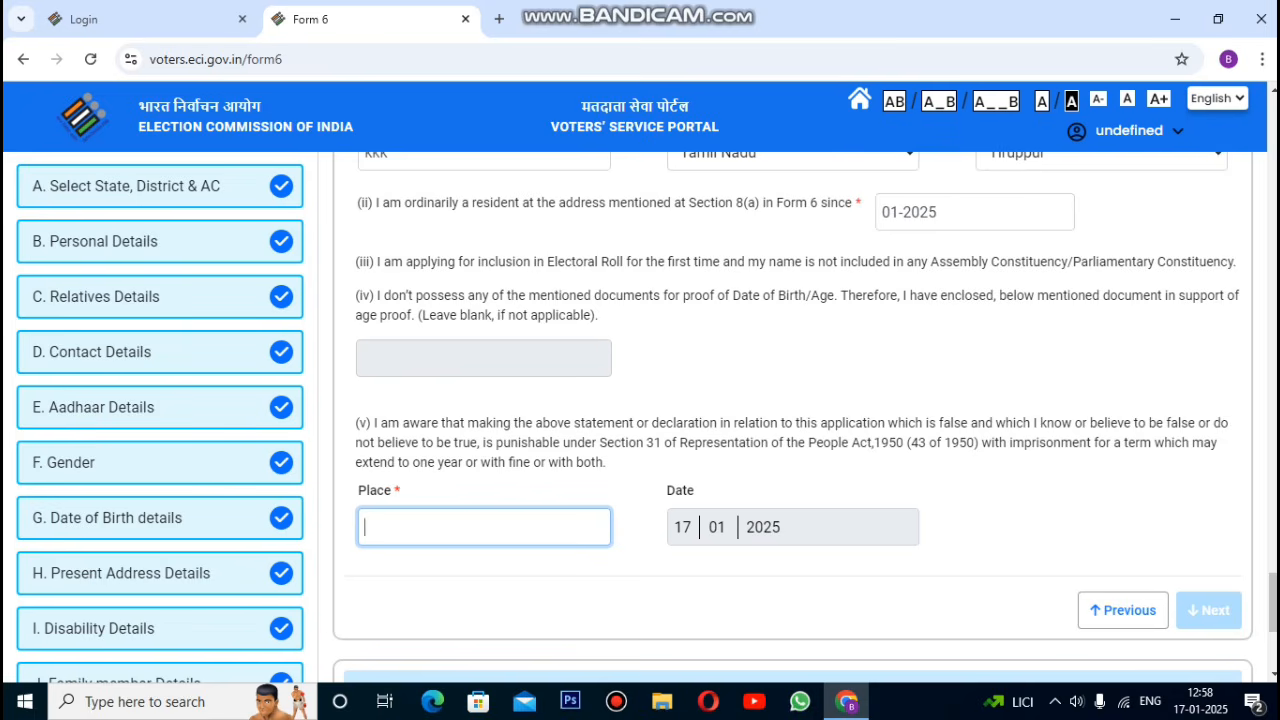
text(tirupput)
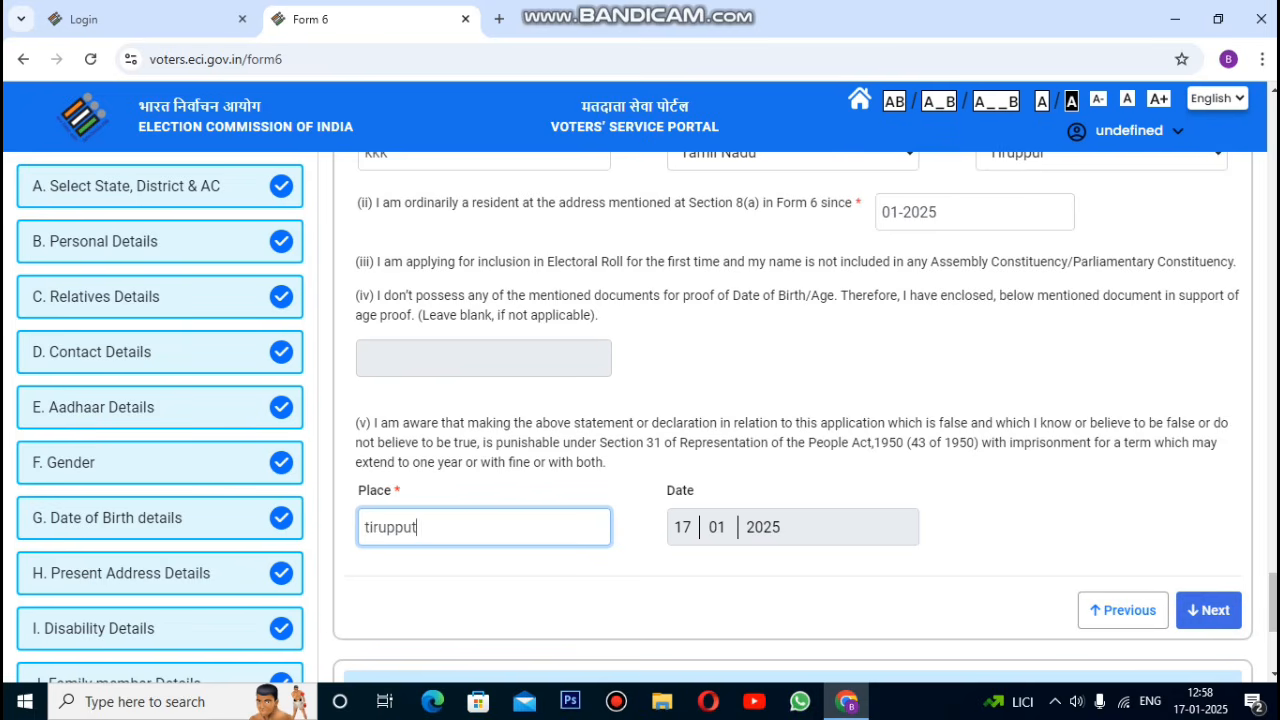
key(BackSpace)
text(r)
scroll(790, 400, up, 1)
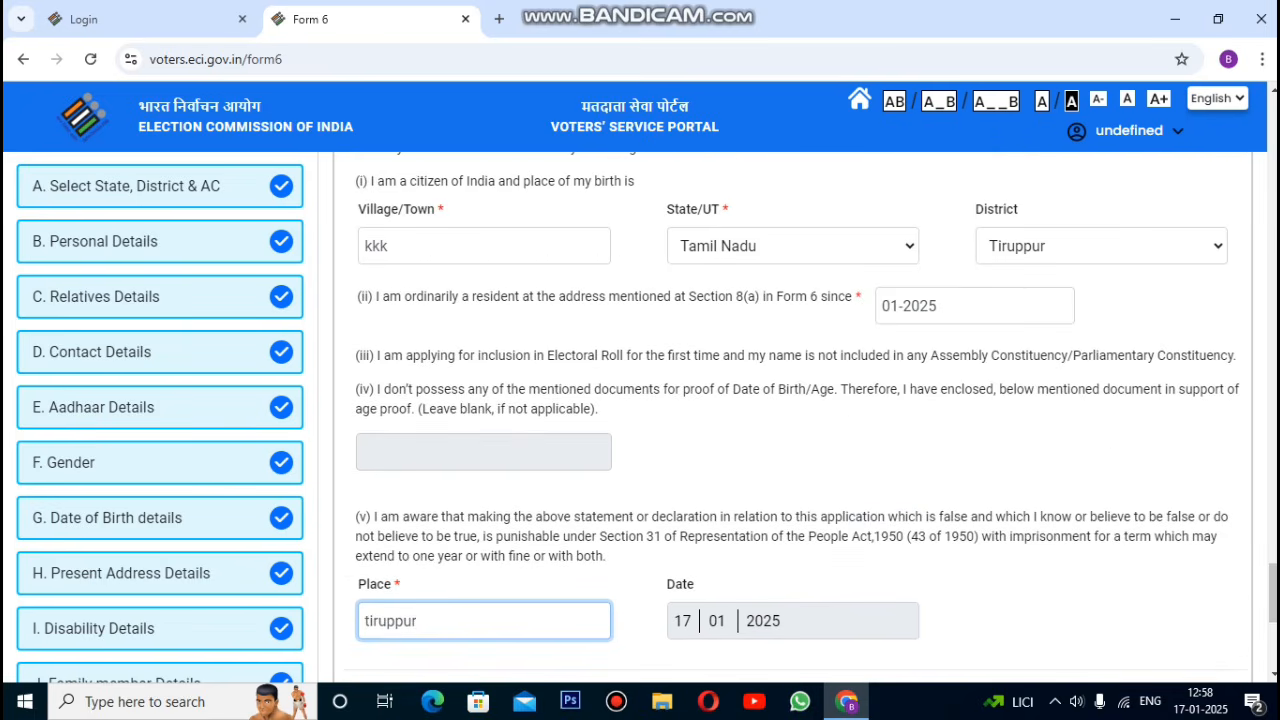
scroll(790, 400, down, 5)
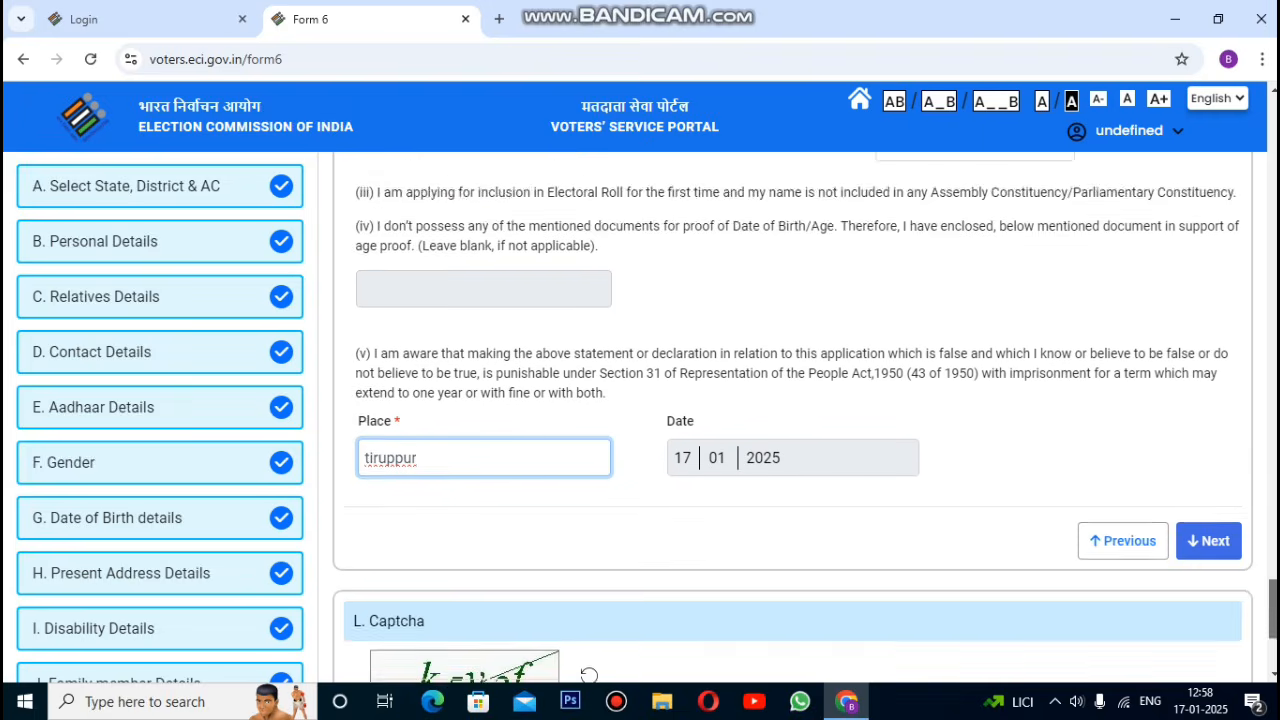
Enter the displayed captcha text
click(376, 507)
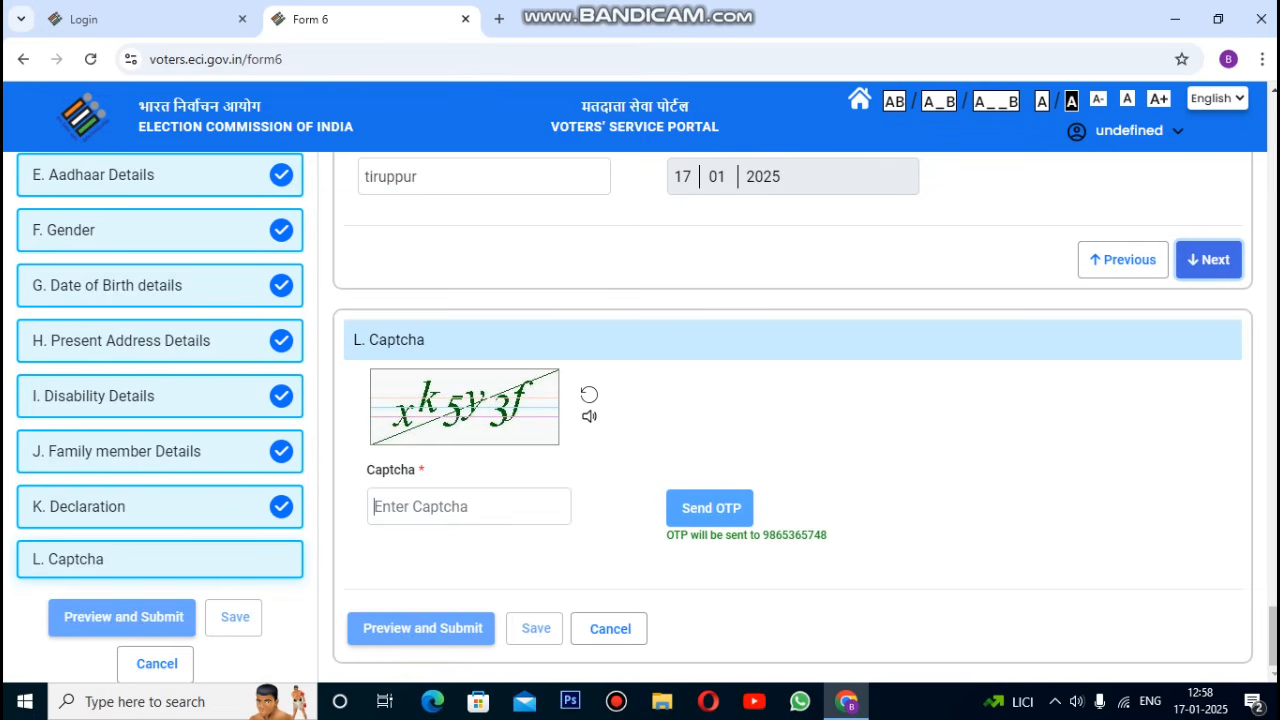
text(x)
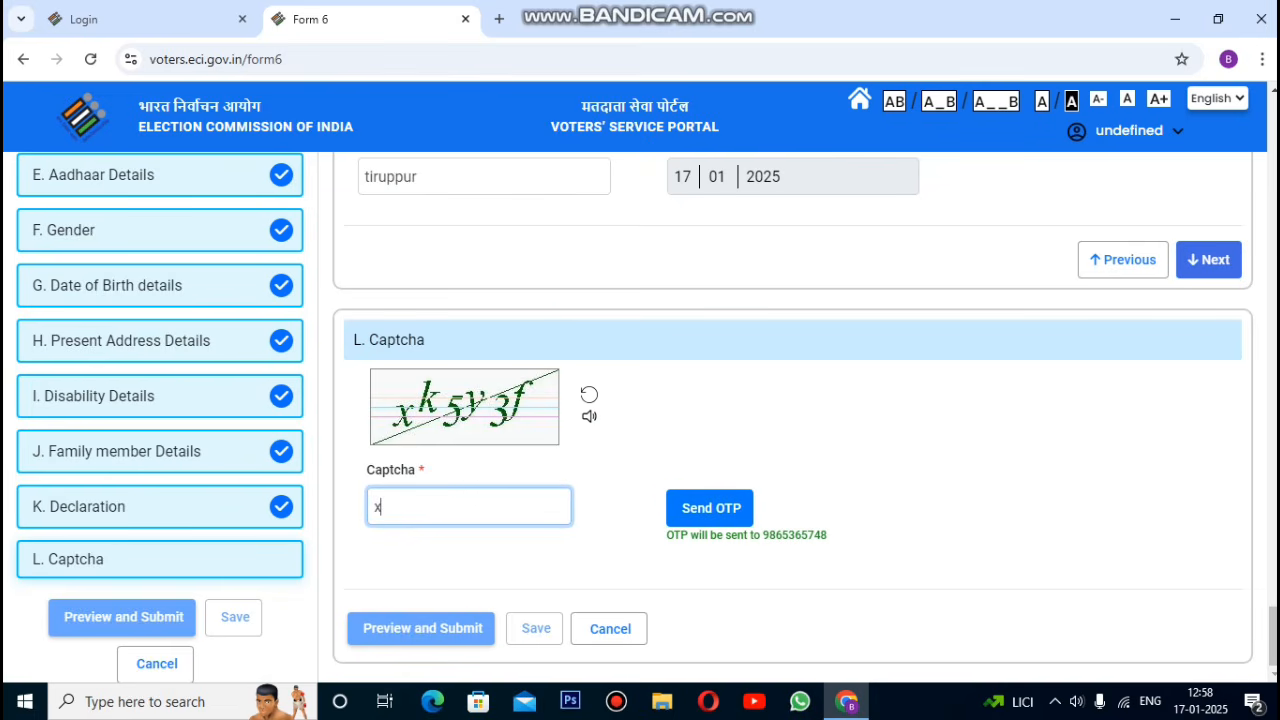
text(k5y3f)
scroll(640, 417, up, 1)
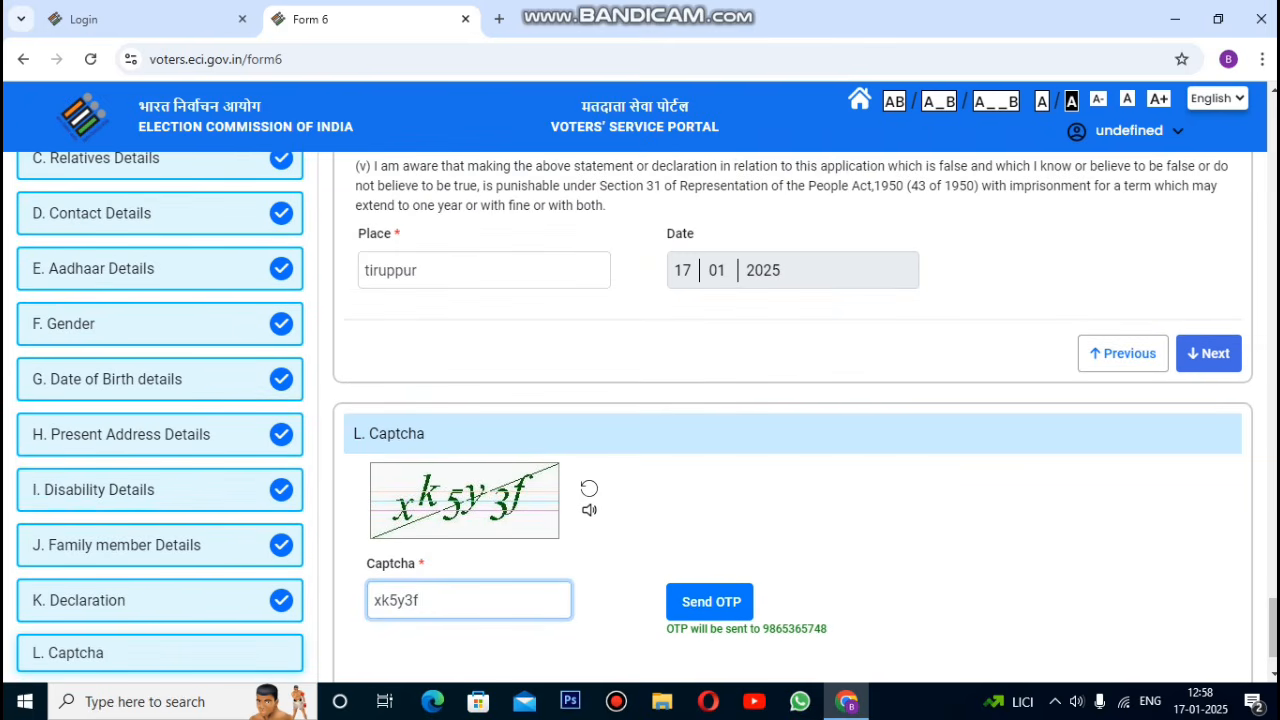
scroll(640, 417, down, 1)
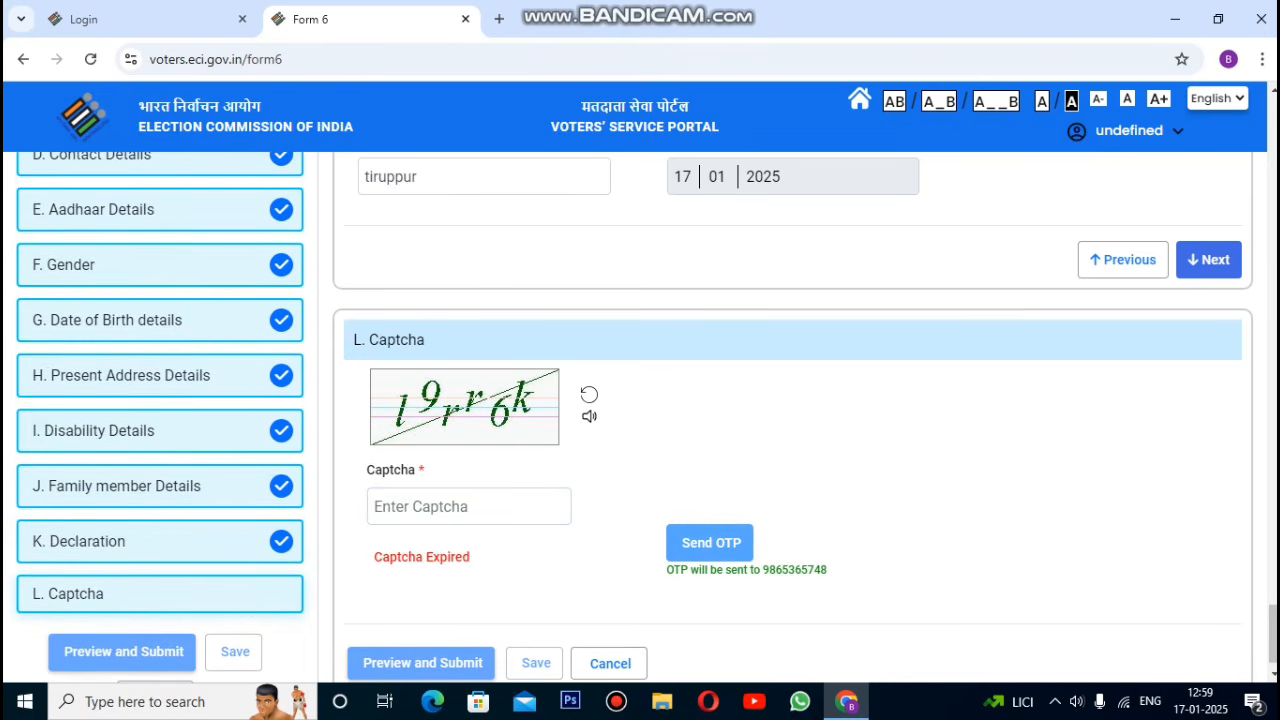
Re-enter the new captcha after expiry and send the OTP to the registered mobile
click(469, 507)
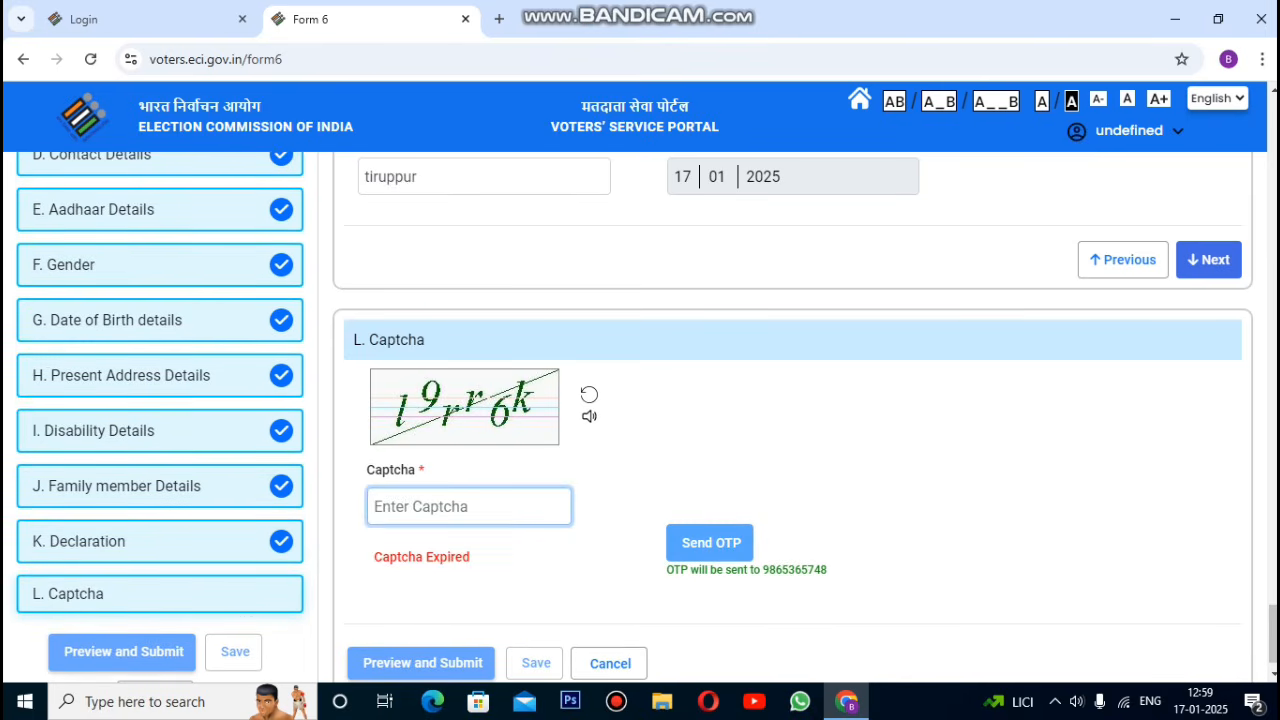
text(l9r)
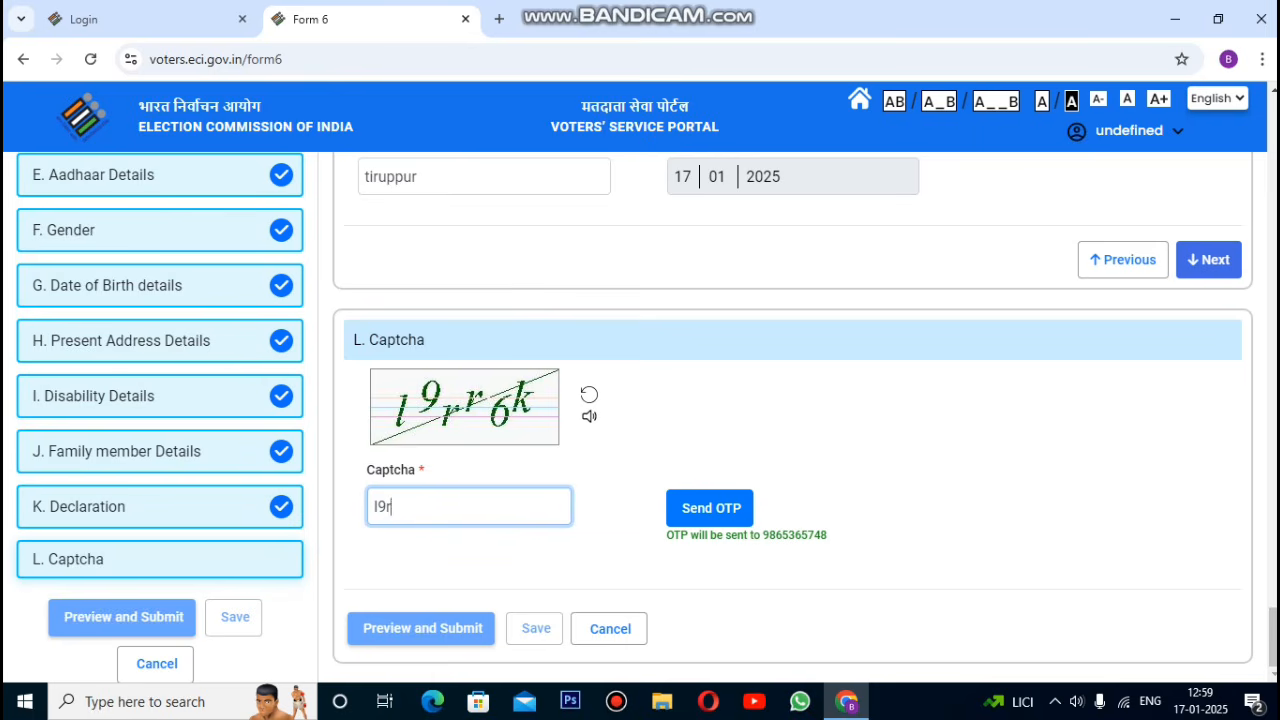
text(r6k)
click(710, 508)
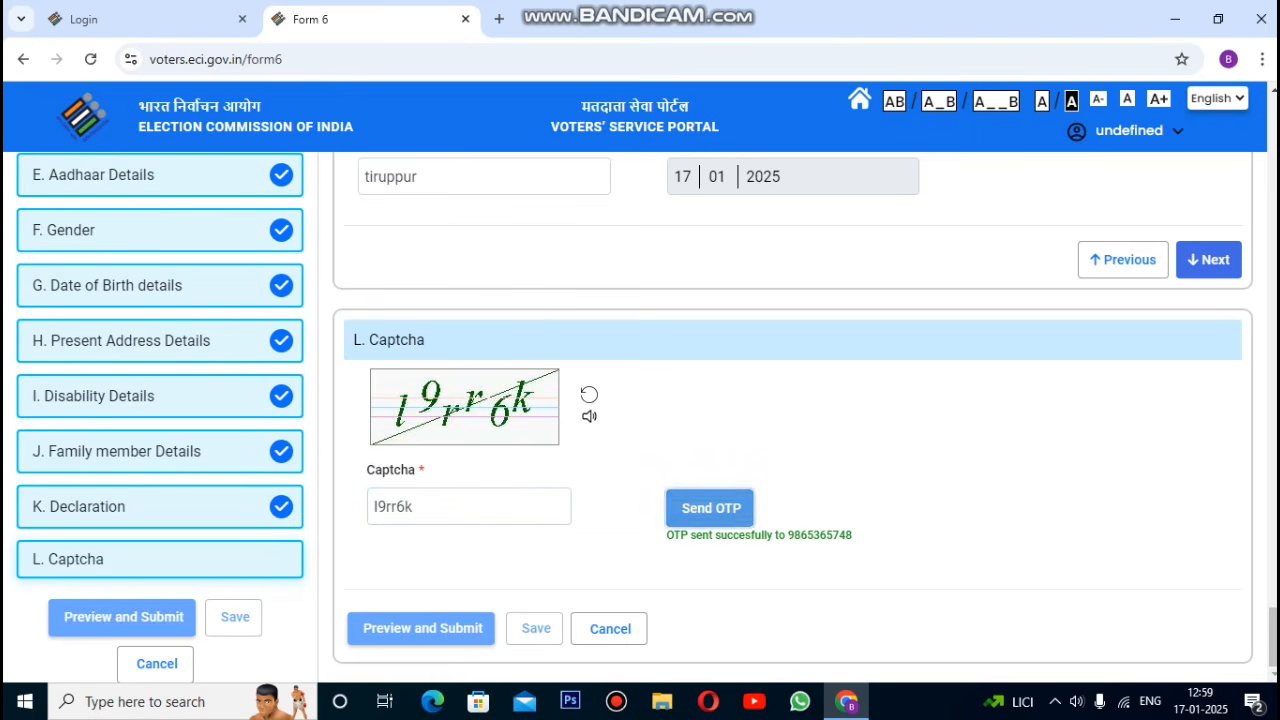
click(482, 571)
scroll(634, 417, down, 1)
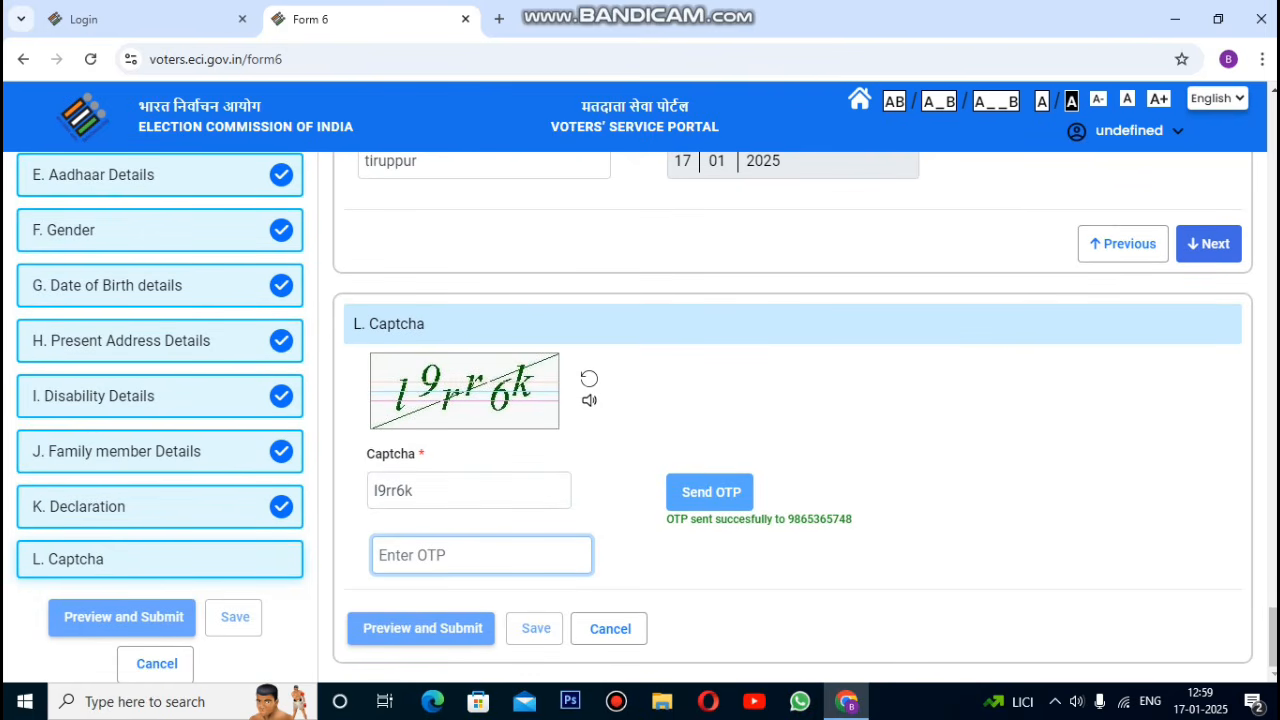
scroll(645, 417, up, 15)
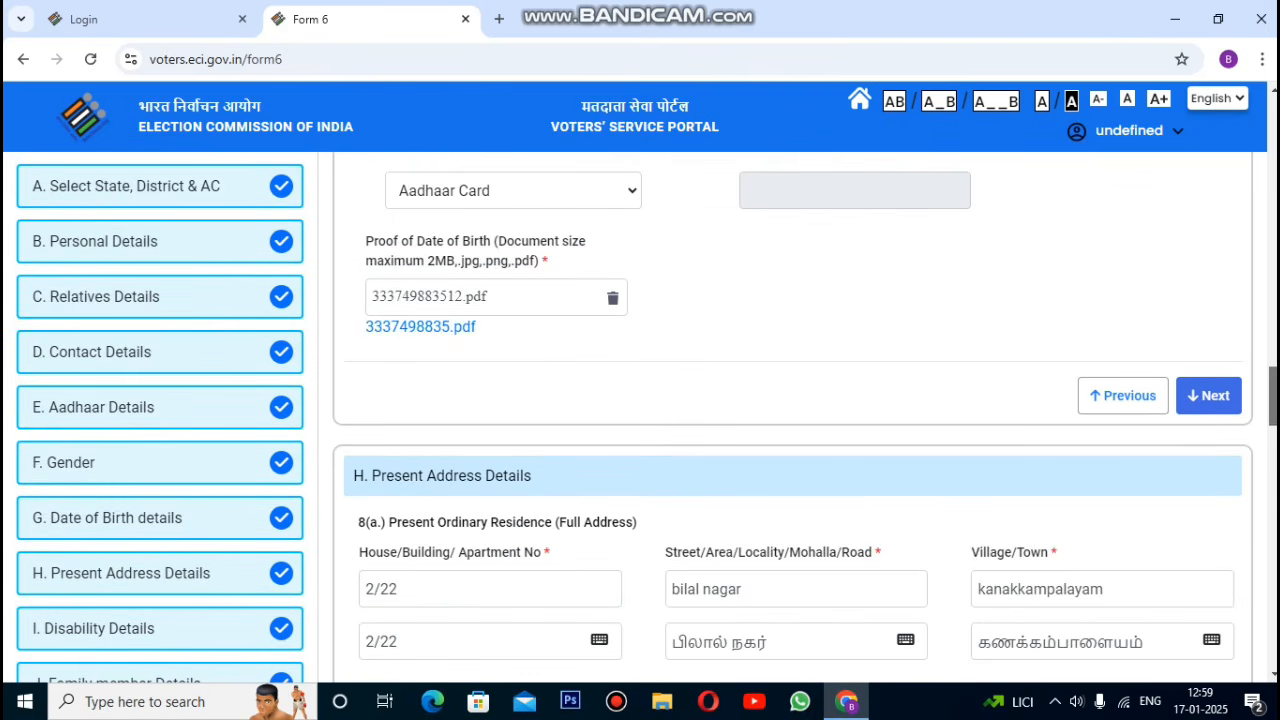
scroll(645, 417, up, 10)
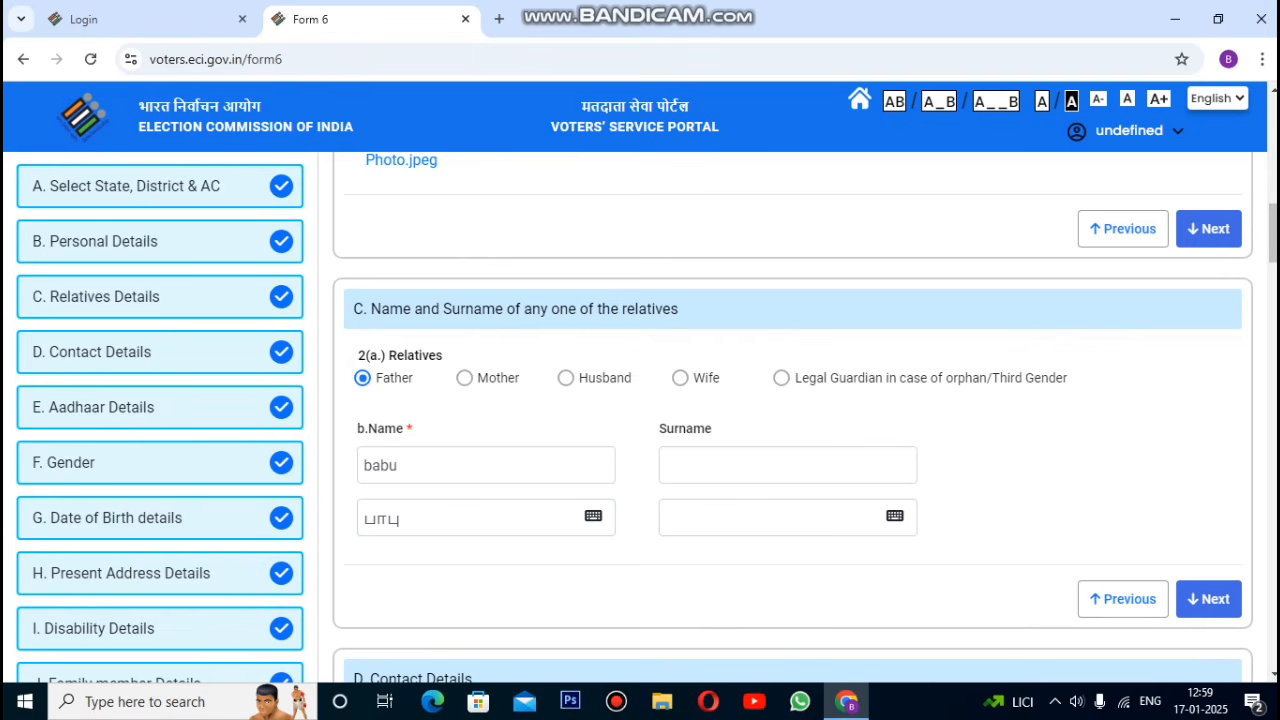
scroll(792, 420, down, 20)
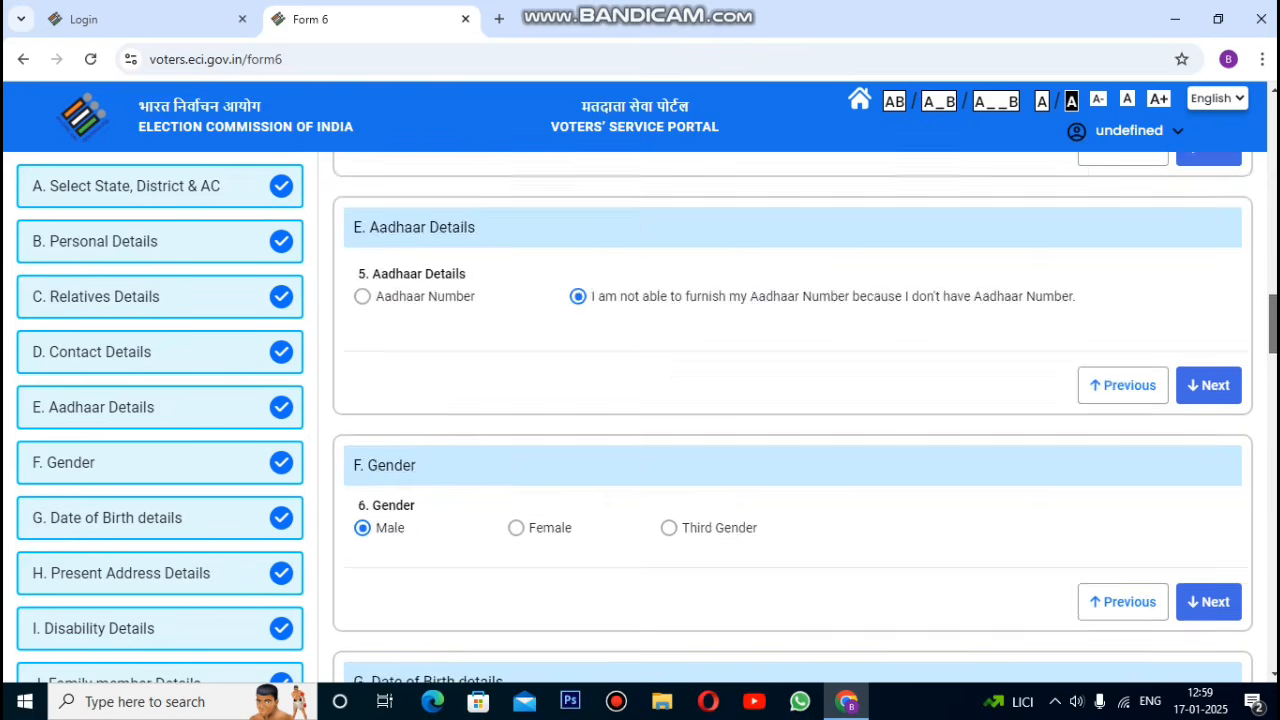
scroll(792, 420, down, 7)
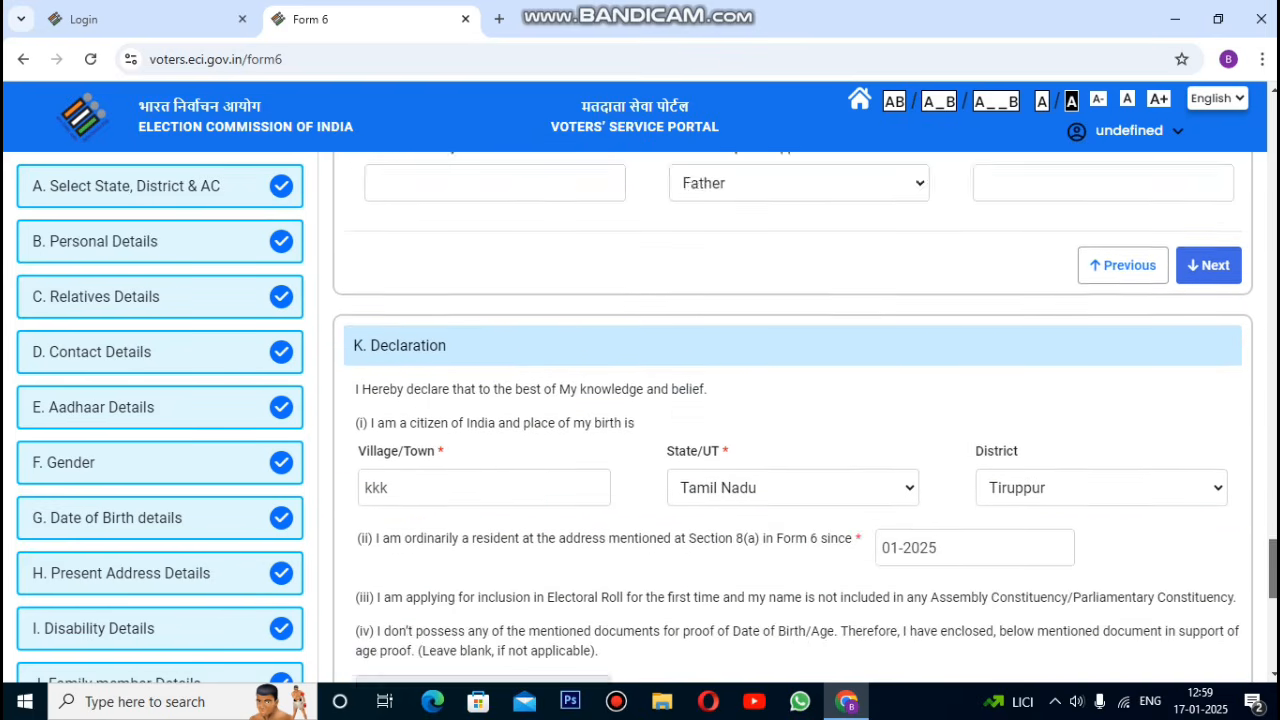